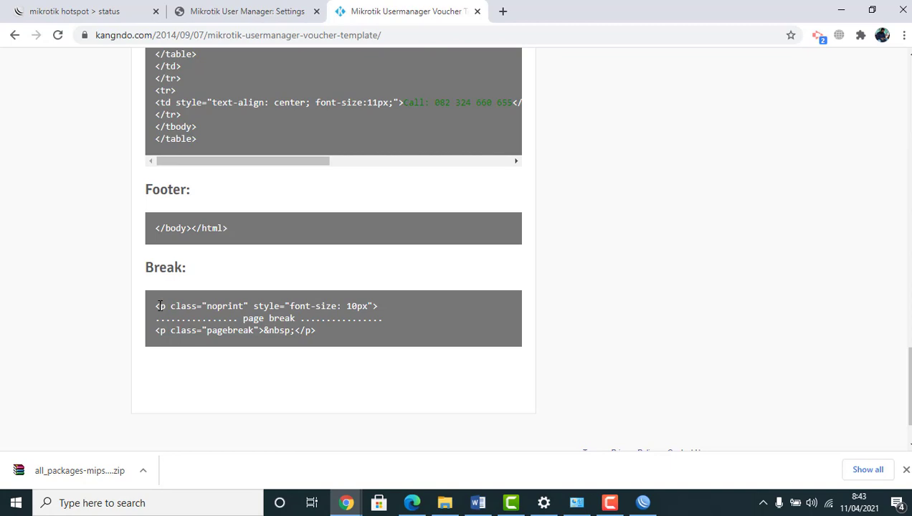
Copy the three-line page-break code into templatebaru's Break field and save the template
left_click_drag(156, 306, 400, 367)
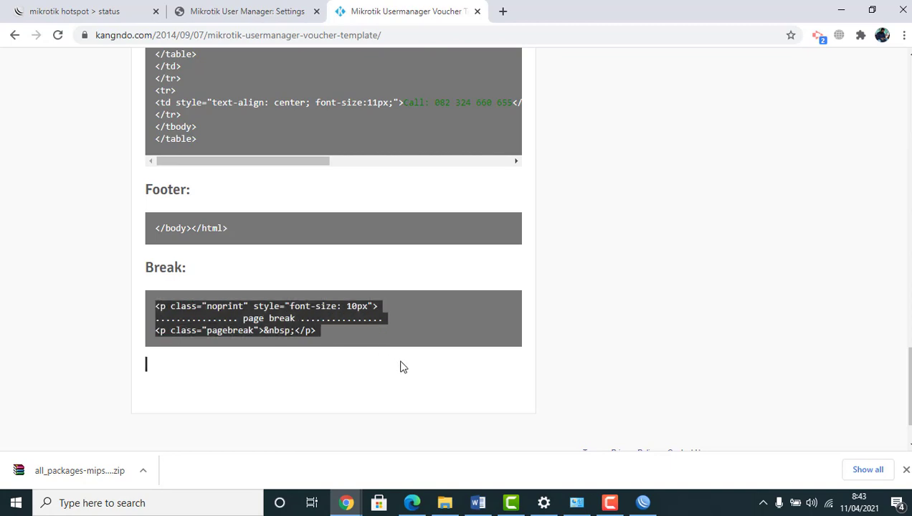
right_click(271, 316)
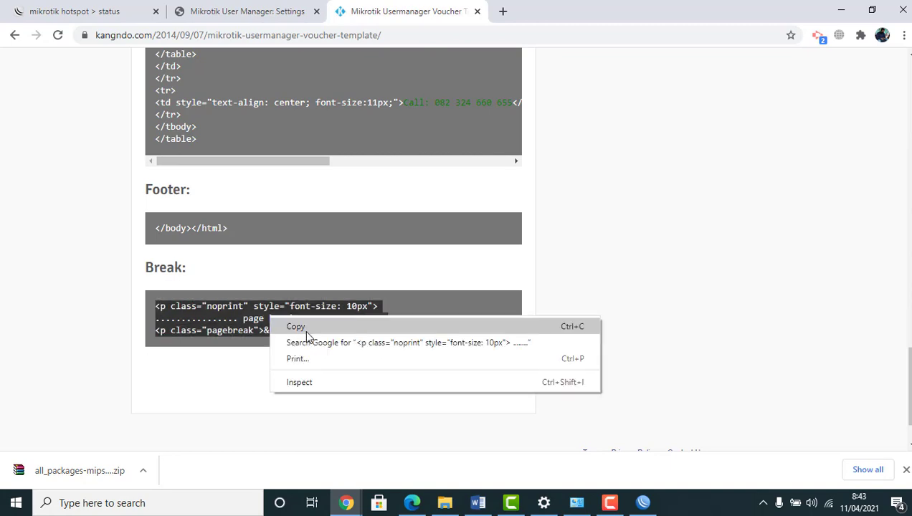
left_click(303, 329)
left_click(301, 11)
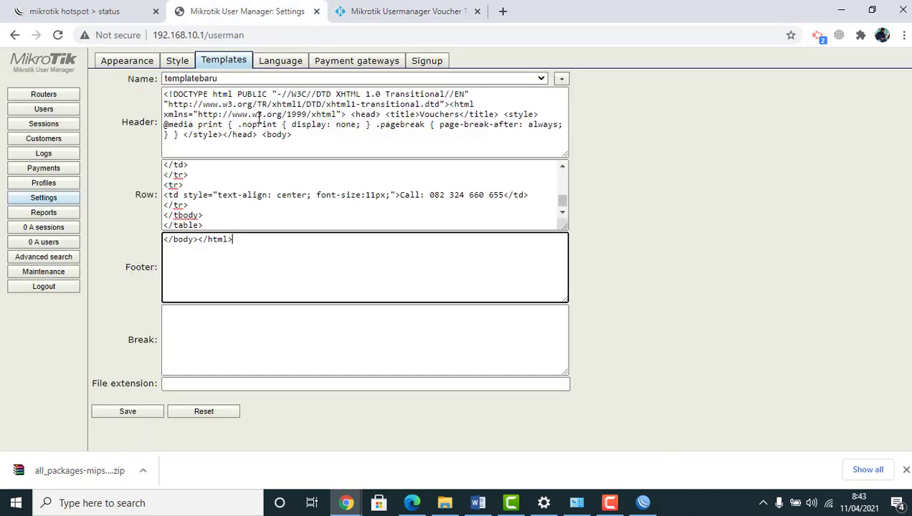
left_click(180, 311)
key("ctrl+v")
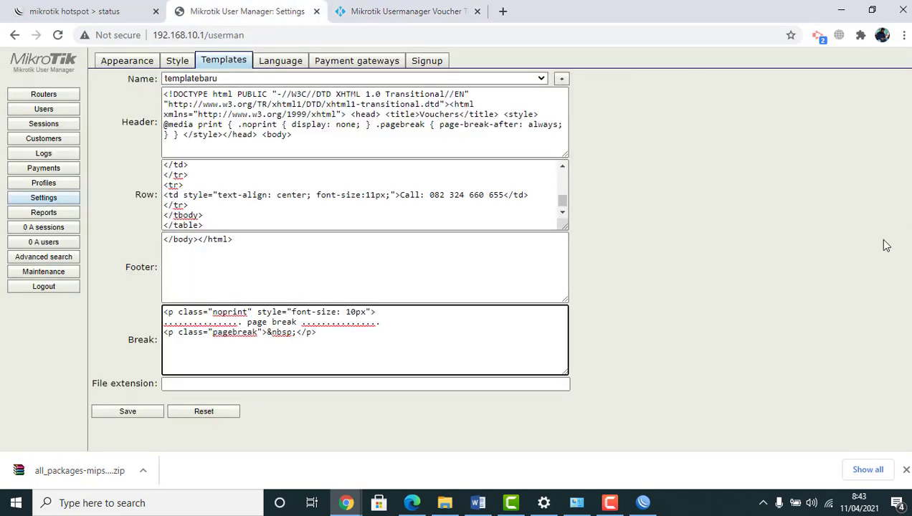
left_click(129, 411)
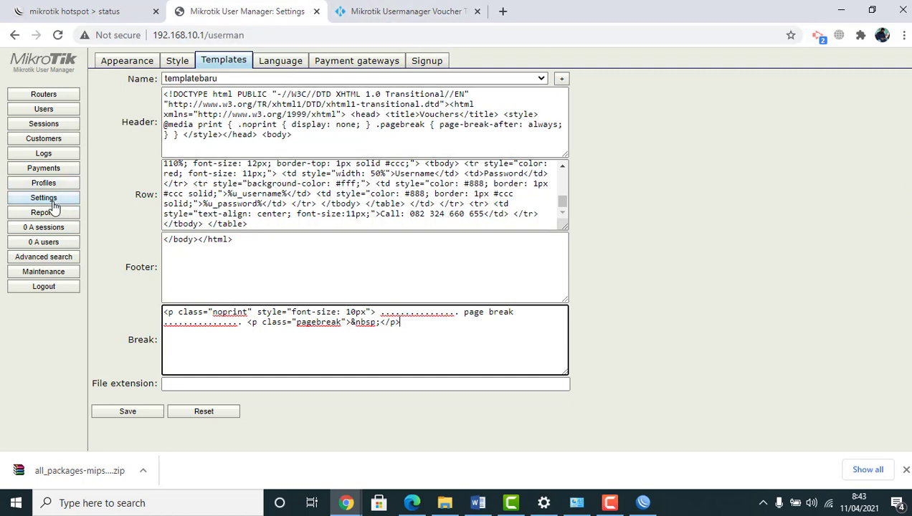
Generate vouchers for the listed users from templatebaru and maximize the Vouchers window
left_click(48, 113)
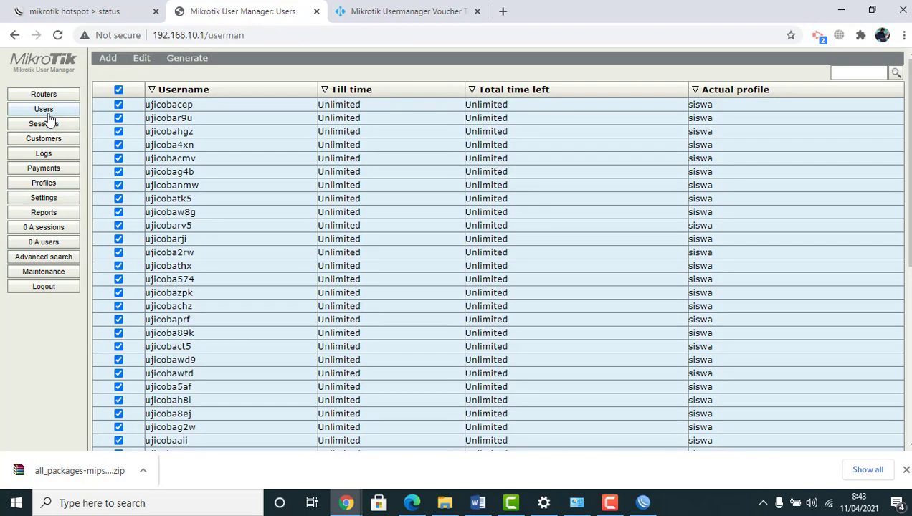
left_click(182, 63)
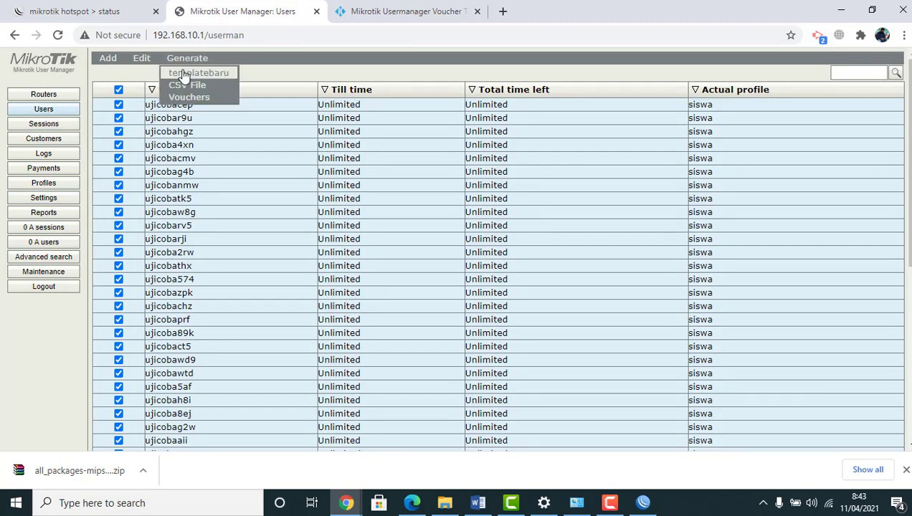
left_click(183, 74)
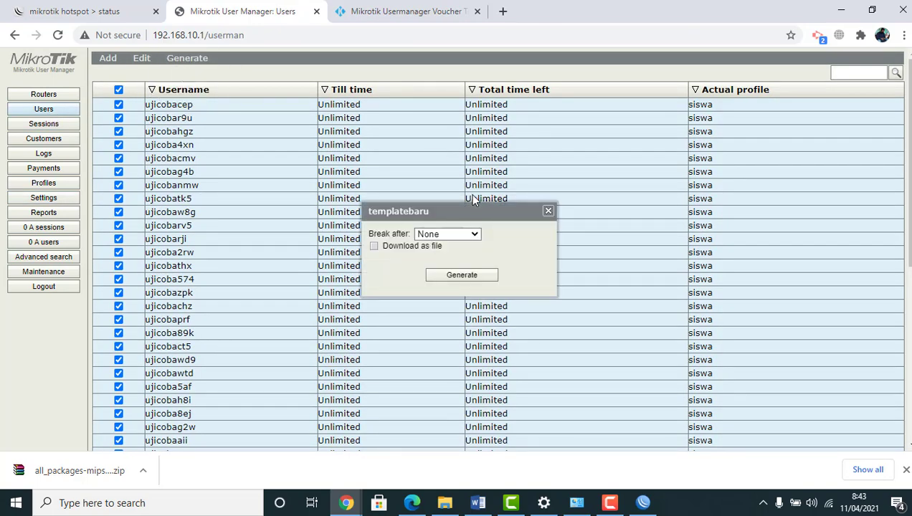
left_click(463, 276)
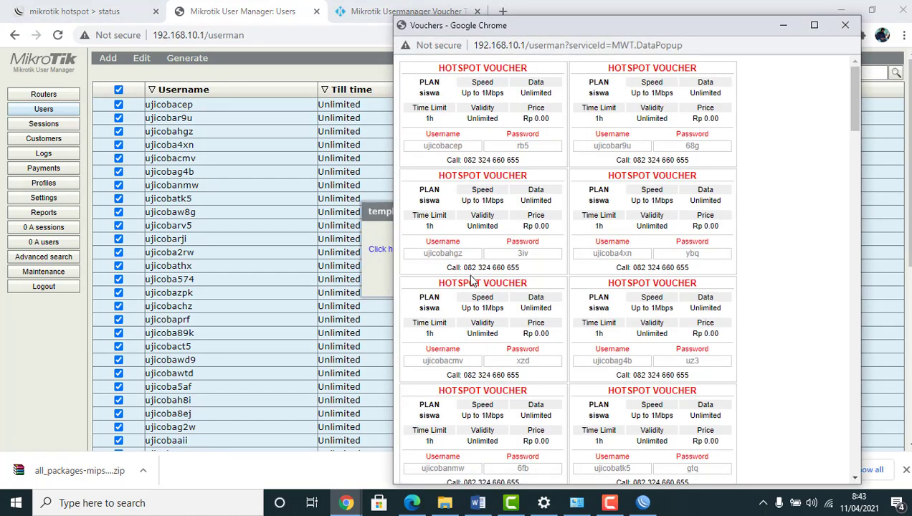
left_click(819, 33)
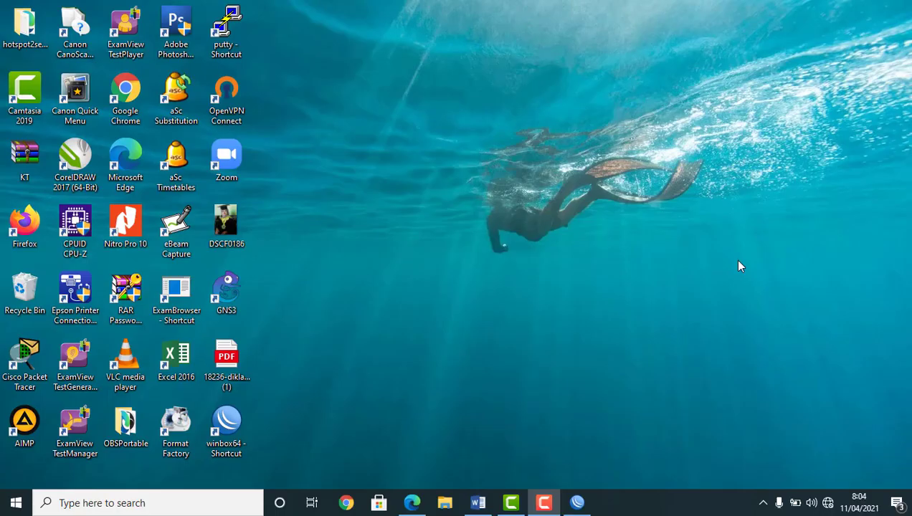
Launch WinBox and connect to the neighbour router E4:8D:8C:C7:DC:BD
double_click(228, 428)
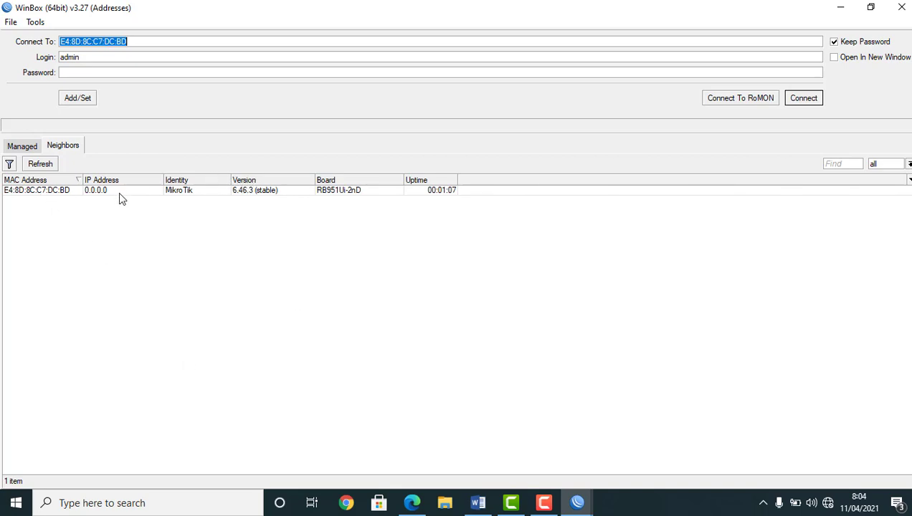
left_click(30, 195)
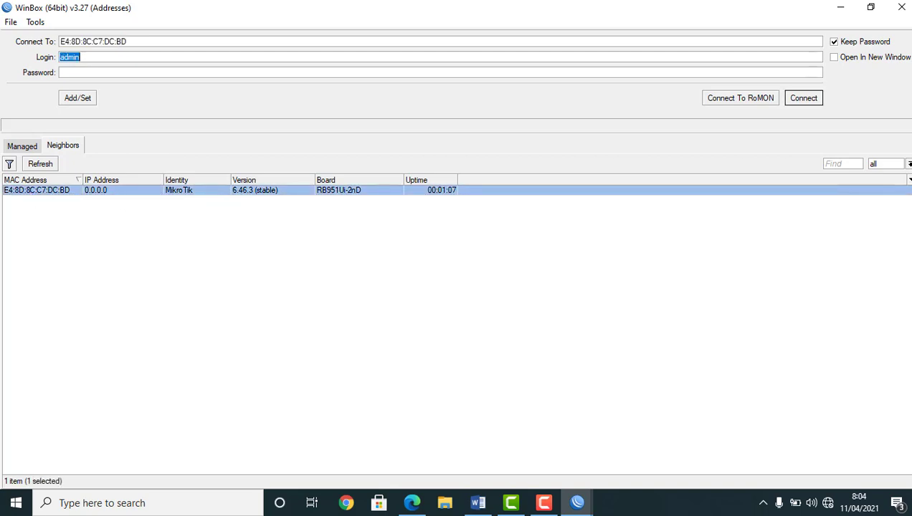
left_click(800, 105)
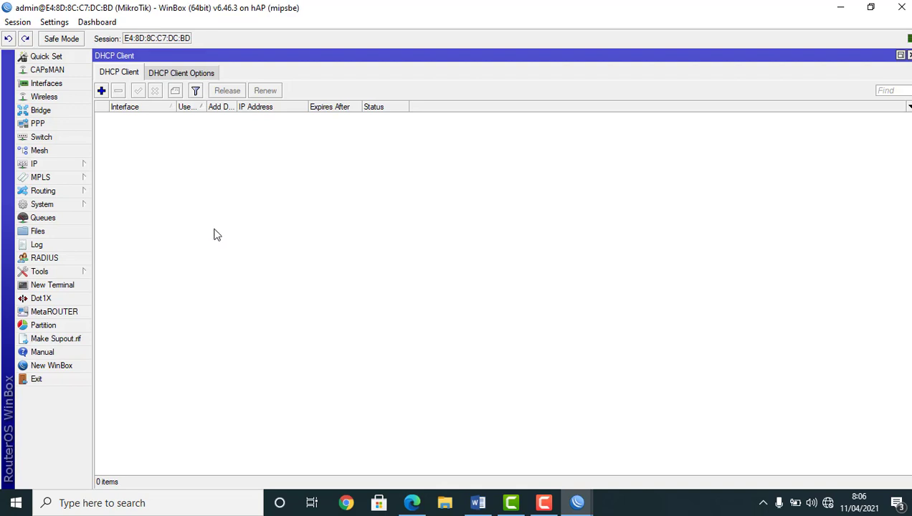
Rename interface ether1 to Internet
left_click(45, 84)
double_click(136, 143)
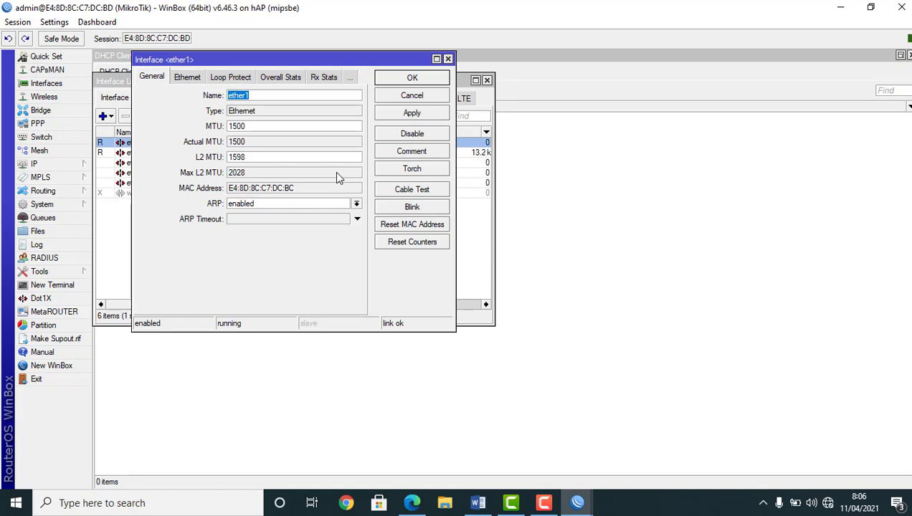
key("BackSpace")
type("Internet")
left_click(394, 113)
left_click(405, 79)
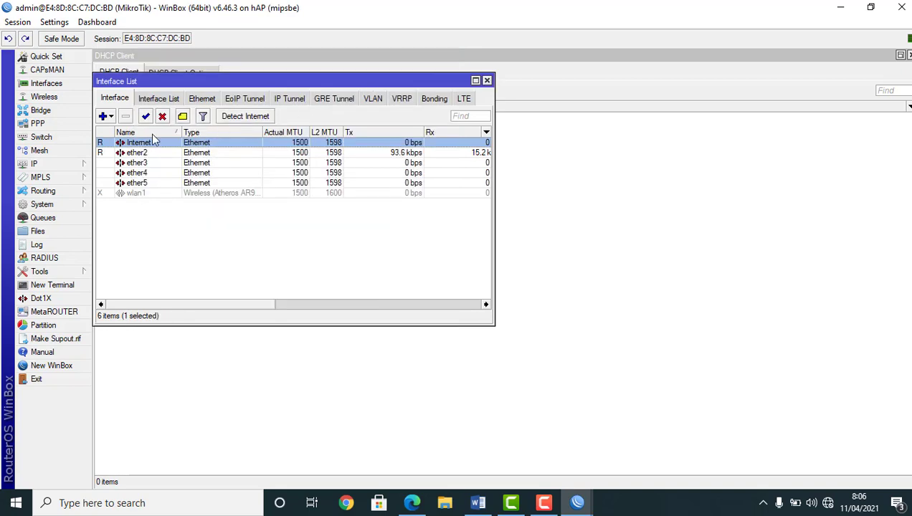
Rename ether2 to Komputer, then bring up wlan1's settings
double_click(135, 153)
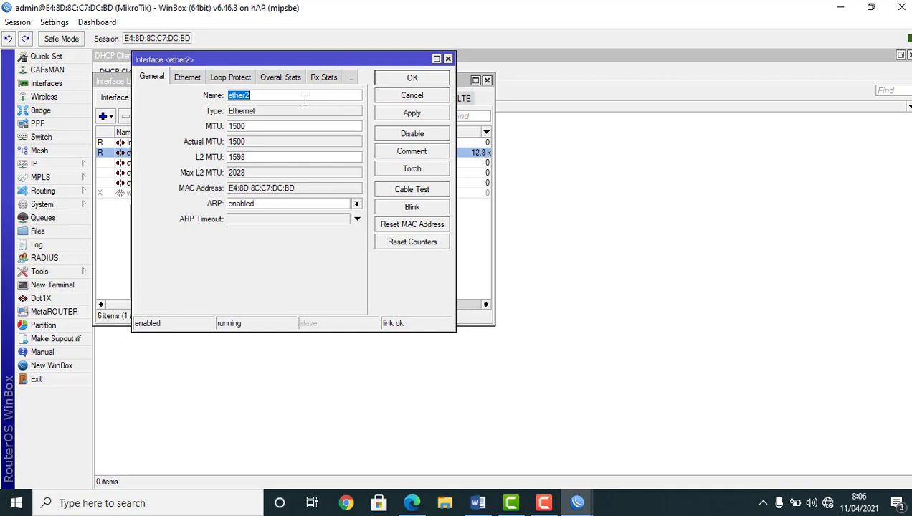
type("Kompute")
left_click(391, 114)
left_click(397, 80)
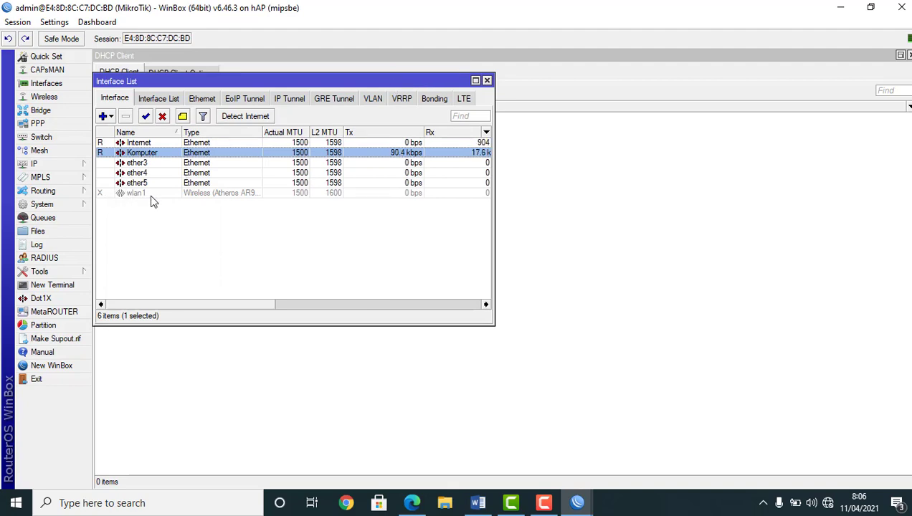
double_click(151, 193)
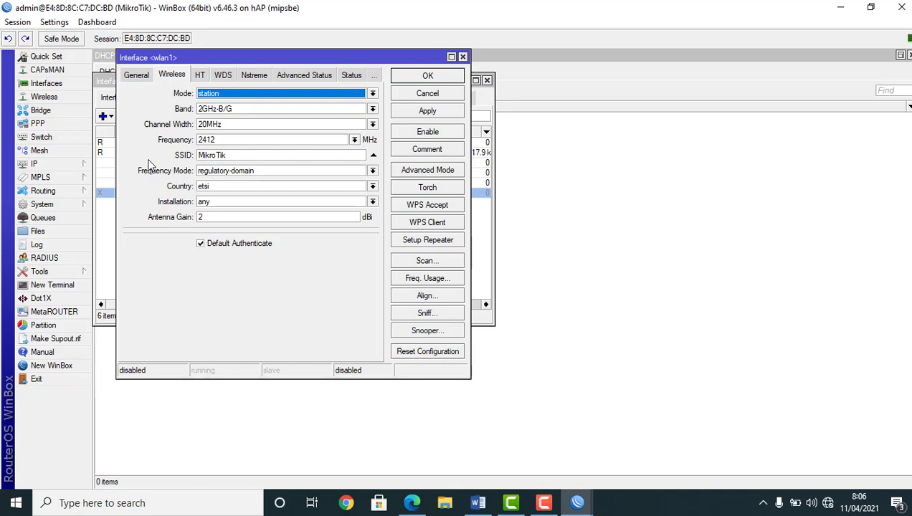
Set wlan1 to ap bridge mode on 2417 MHz with SSID UJICOBAUSERMAN and apply
left_click(240, 94)
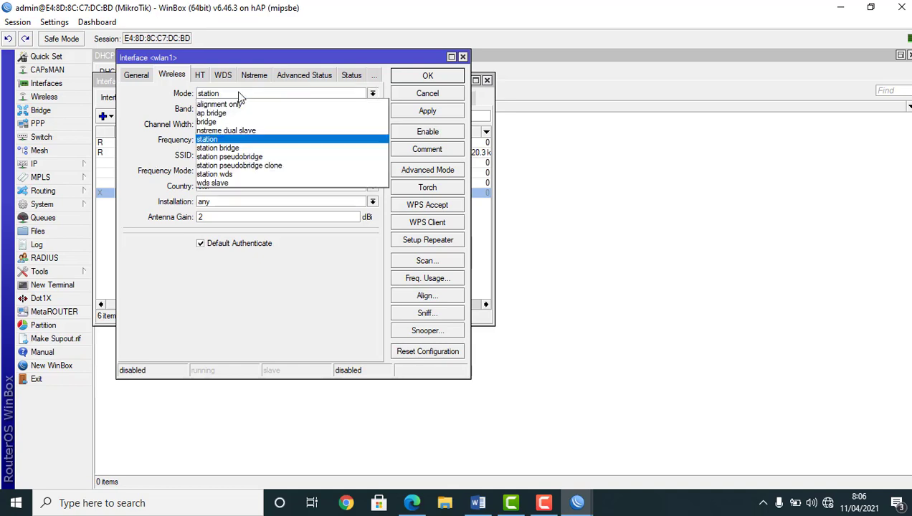
left_click(245, 113)
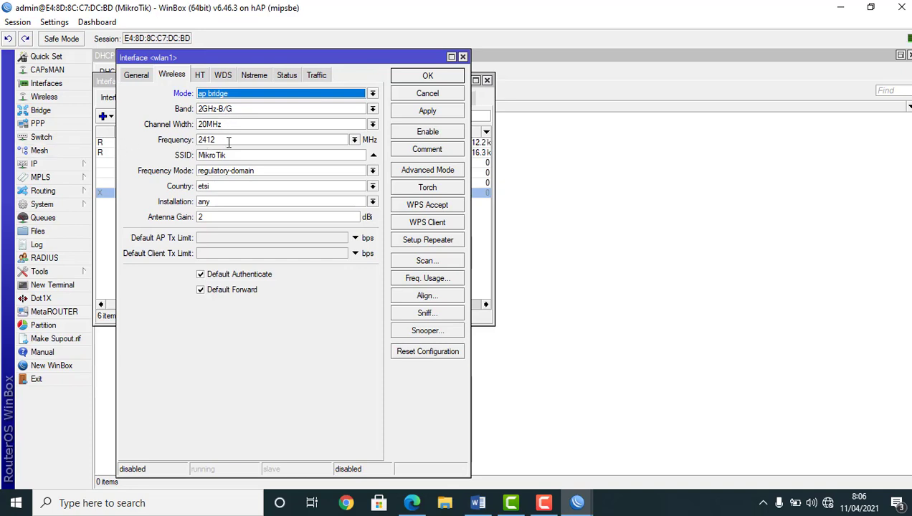
left_click(355, 139)
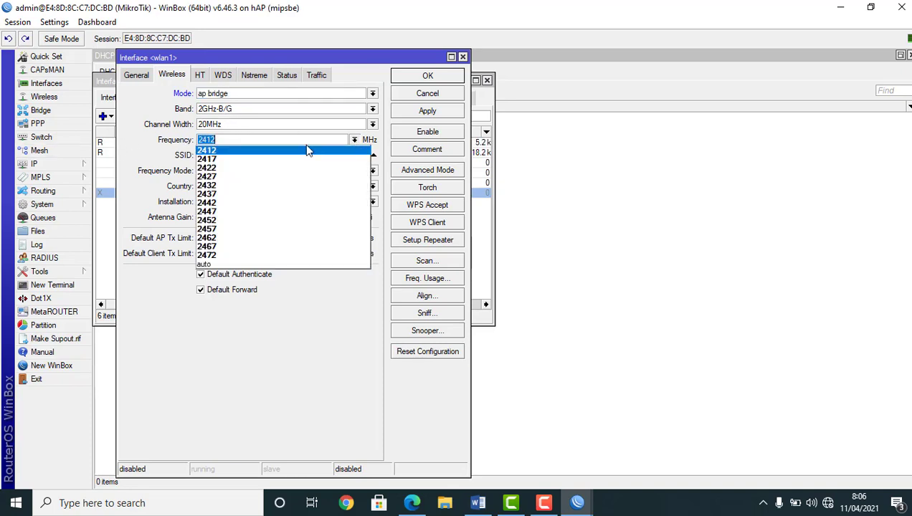
left_click(273, 158)
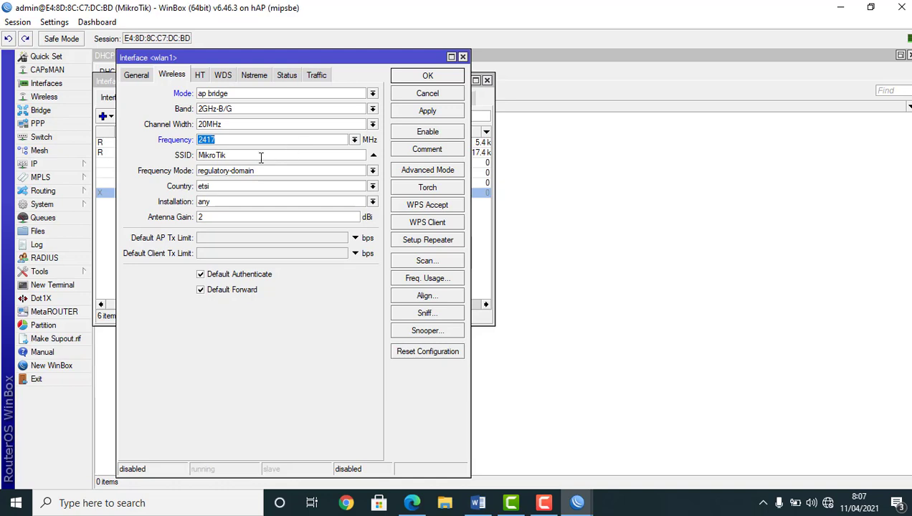
key("Tab")
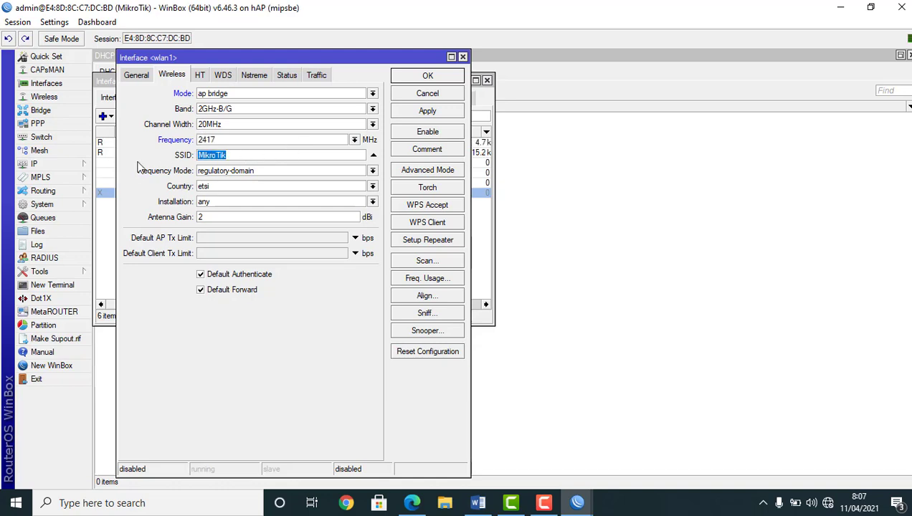
type("UJICOBAUSERMAN")
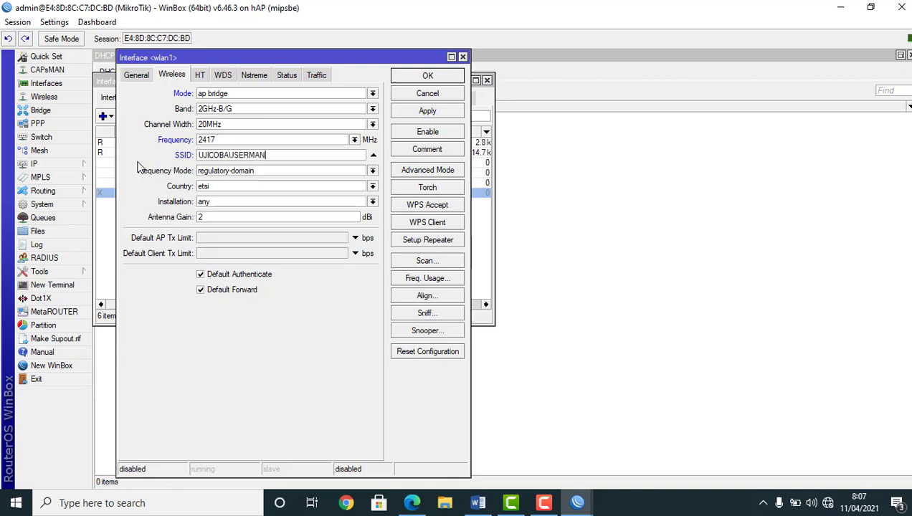
left_click(420, 113)
left_click(419, 77)
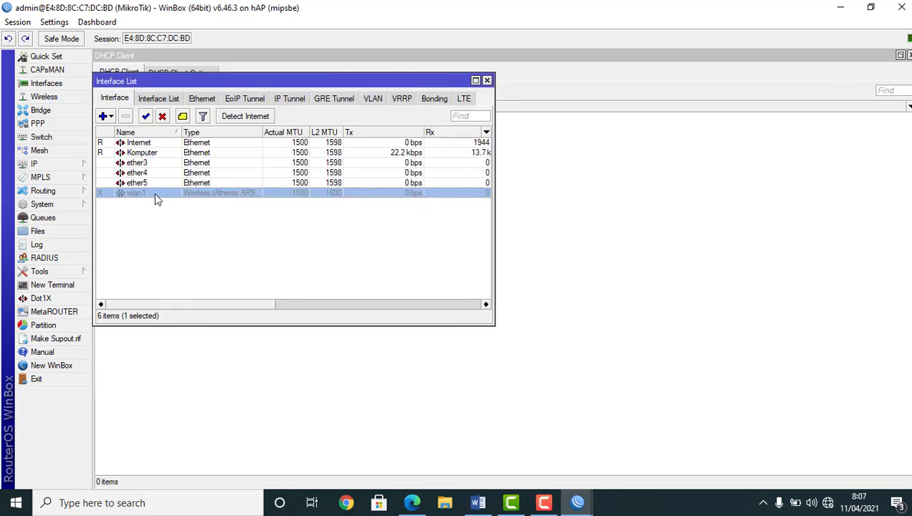
Enable the wlan1 interface
double_click(154, 193)
left_click(445, 132)
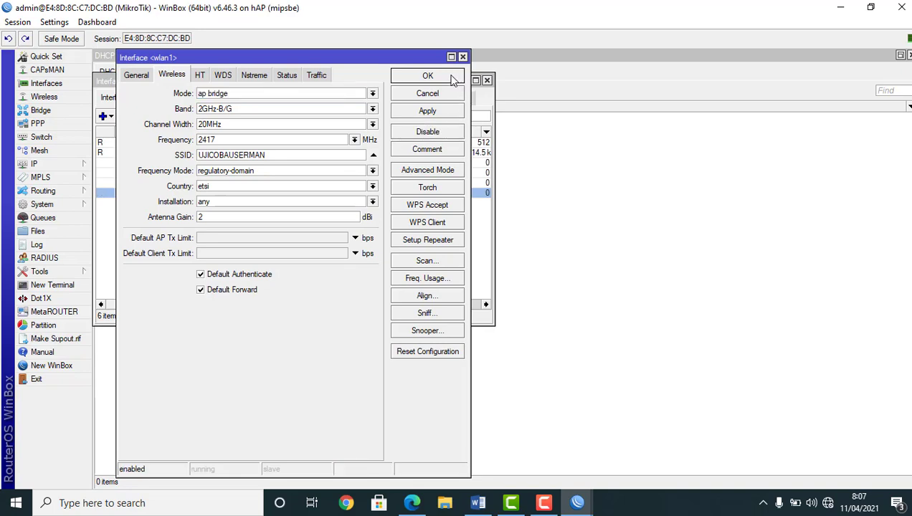
left_click(445, 77)
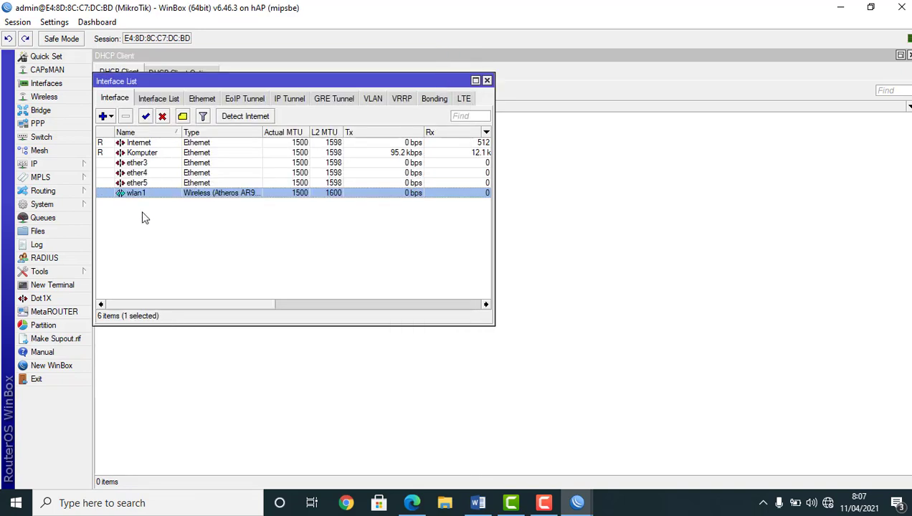
Add IP address 192.168.10.1/24 on the Komputer interface
left_click(44, 165)
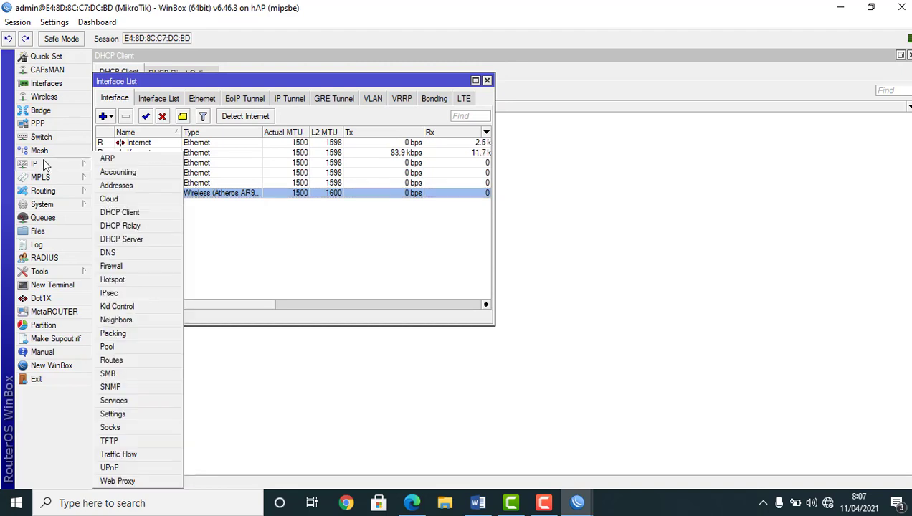
left_click(116, 186)
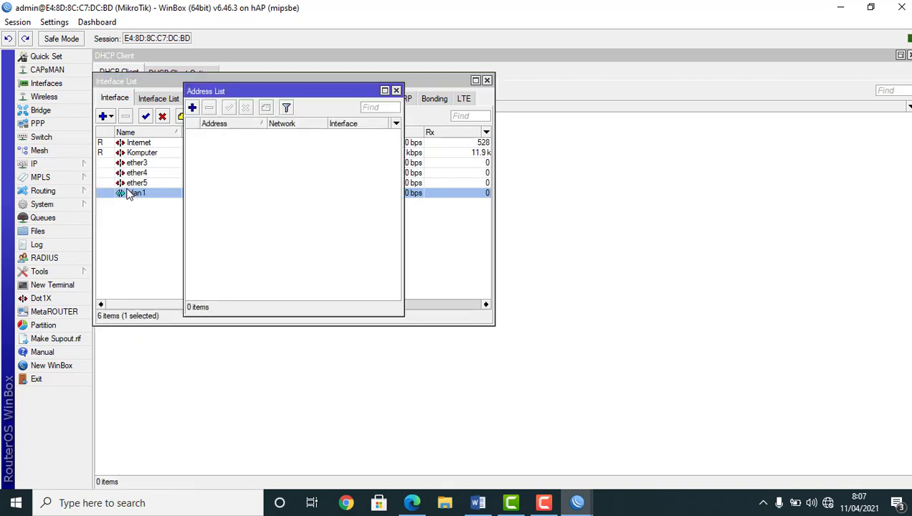
left_click(192, 108)
type("1")
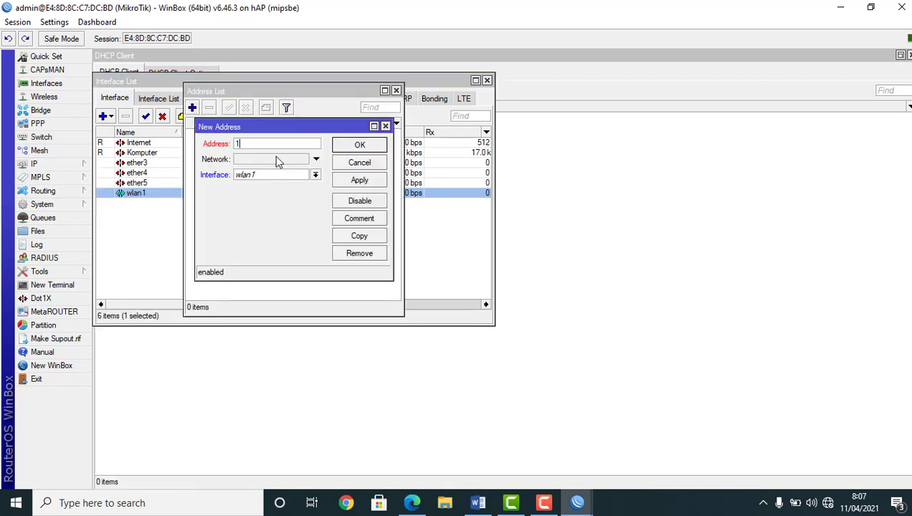
type("92.168")
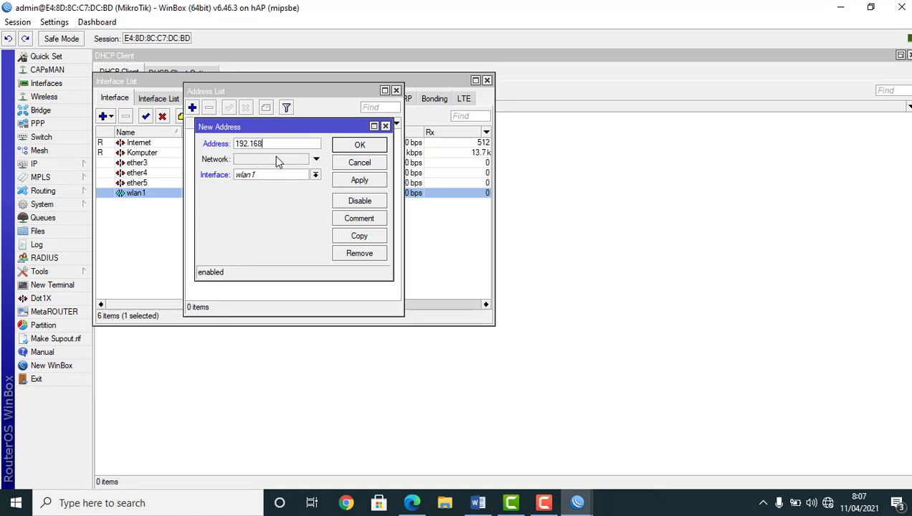
type(".10.1/24")
left_click(307, 177)
left_click(284, 195)
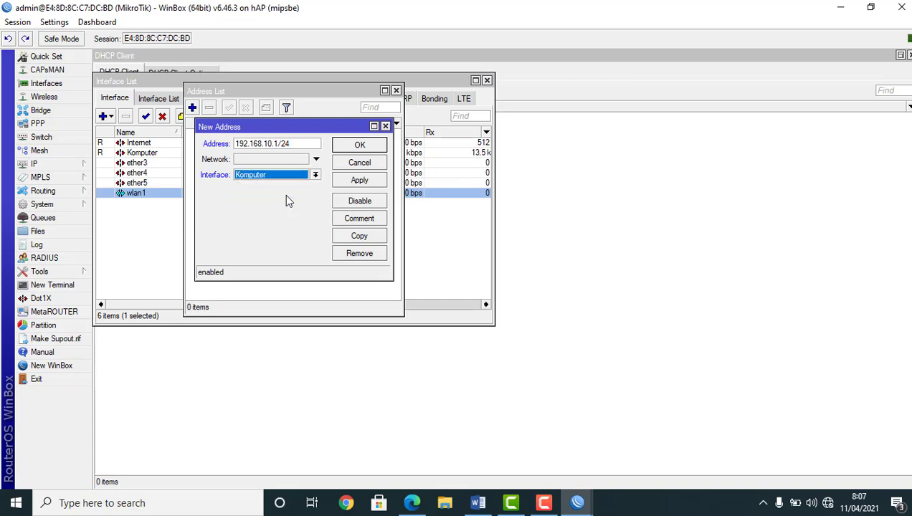
left_click(264, 160)
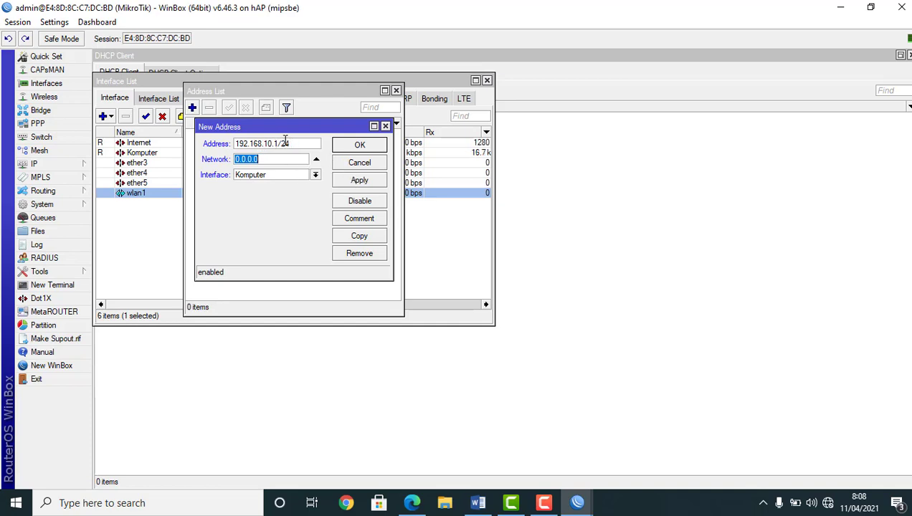
left_click(348, 182)
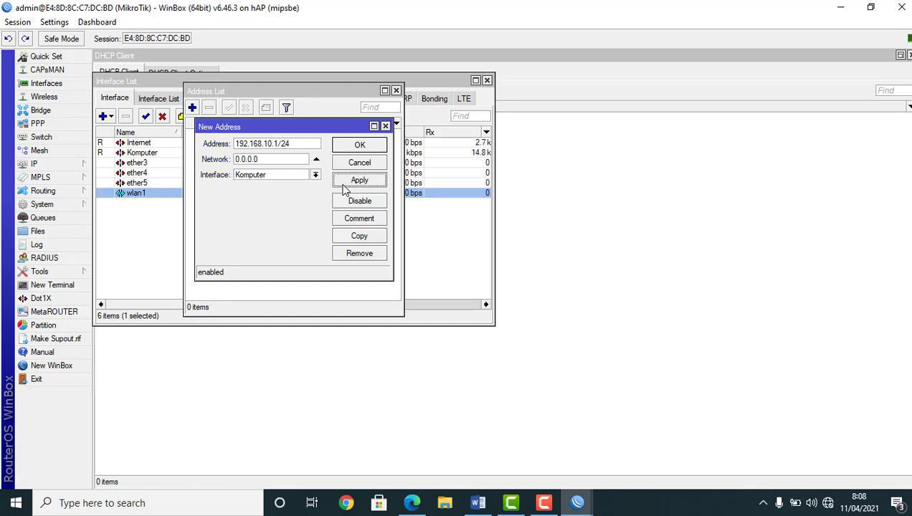
left_click(354, 147)
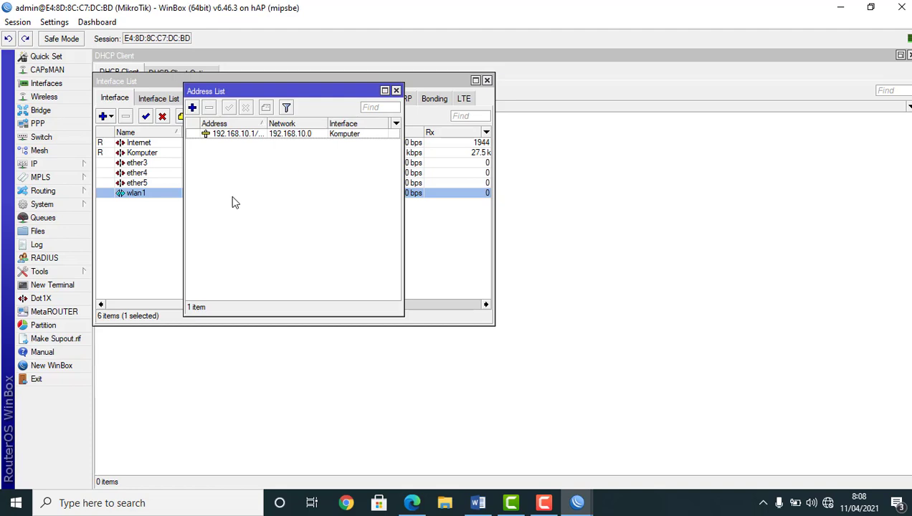
Add IP address 192.168.100.1/24 on the wlan1 interface
left_click(192, 107)
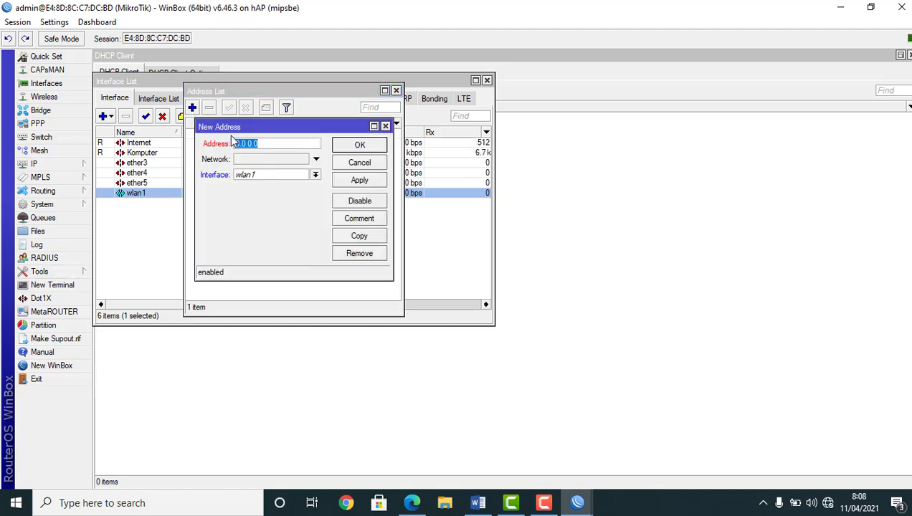
type("192.168.100.1")
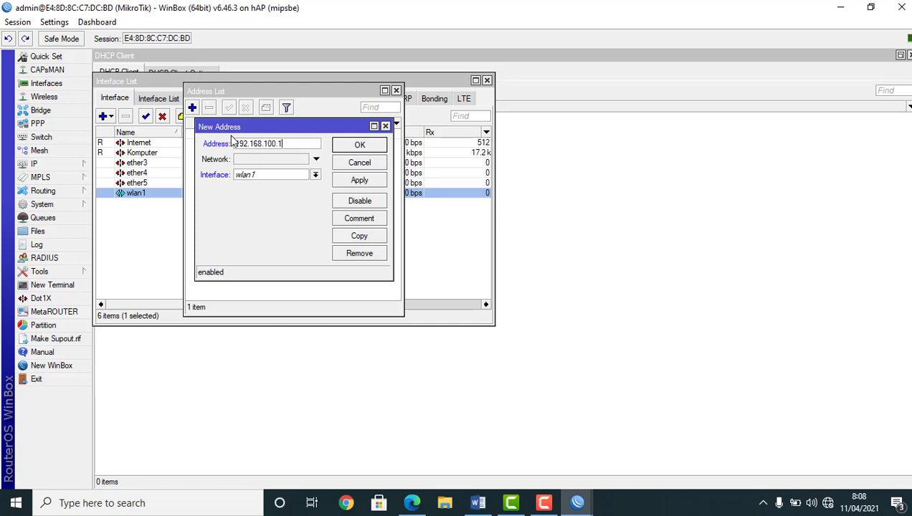
type("/24")
left_click(265, 177)
left_click(256, 233)
left_click(249, 162)
left_click(345, 182)
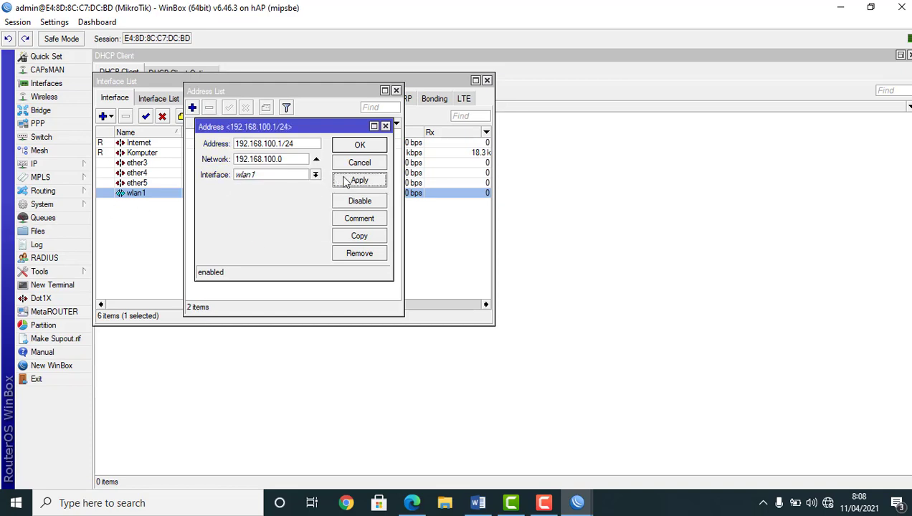
left_click(359, 144)
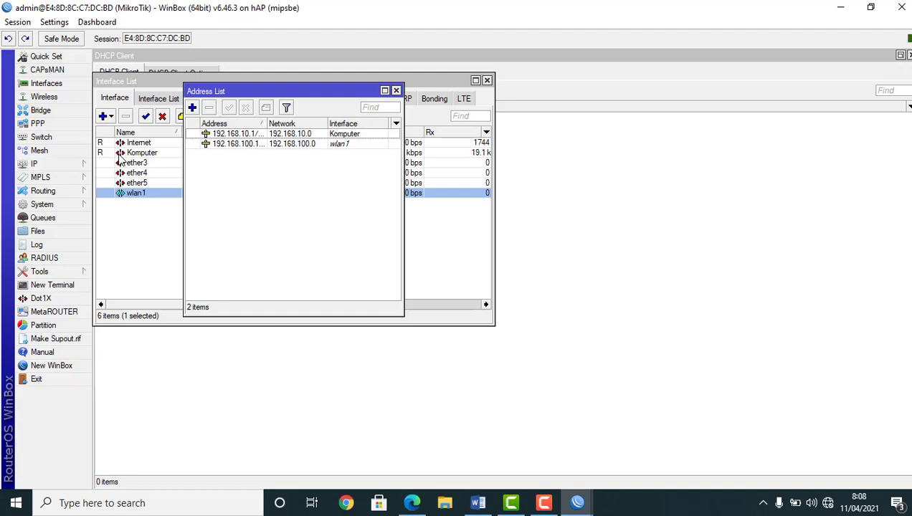
left_click(44, 169)
Add a DHCP client on the Internet interface and enable it to obtain 192.168.1.12/24
left_click(120, 215)
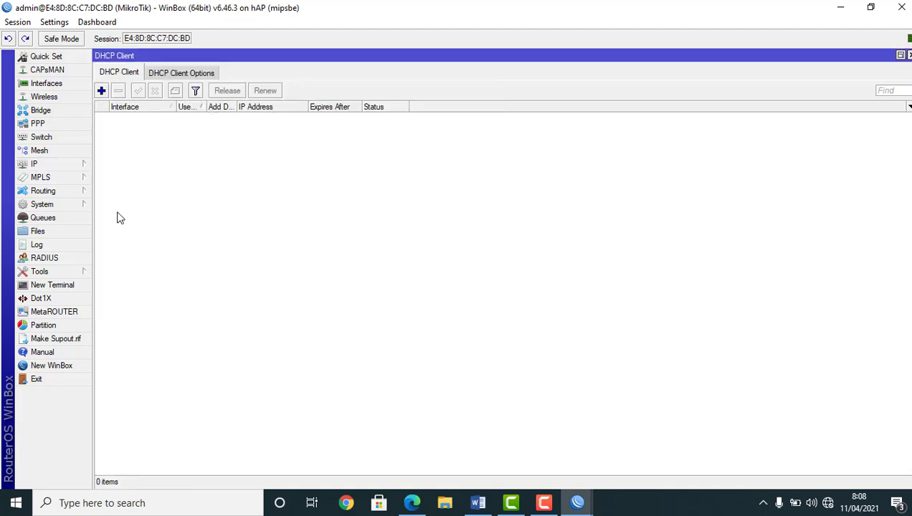
left_click(101, 90)
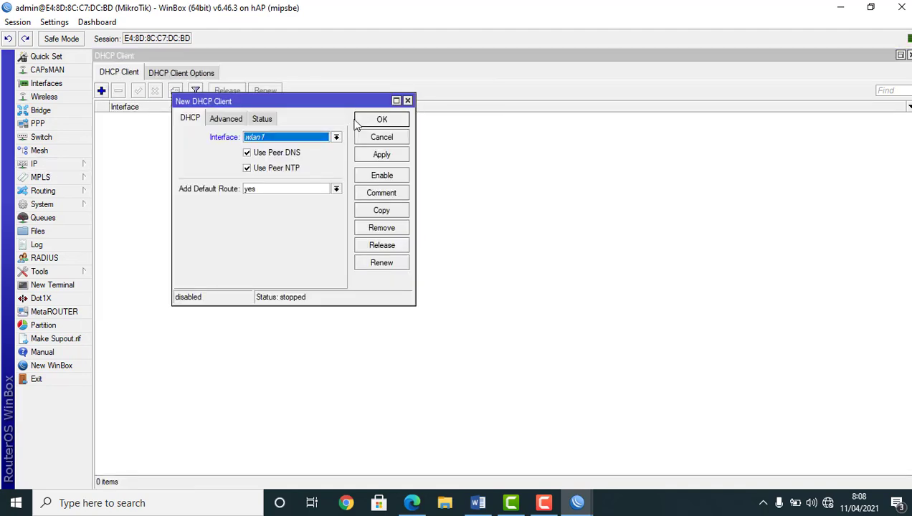
left_click(313, 139)
left_click(299, 147)
left_click(366, 155)
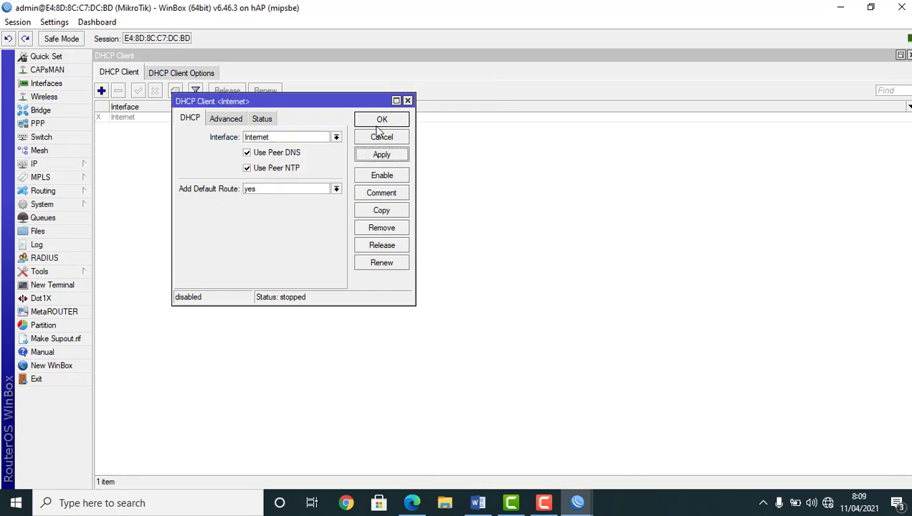
left_click(379, 121)
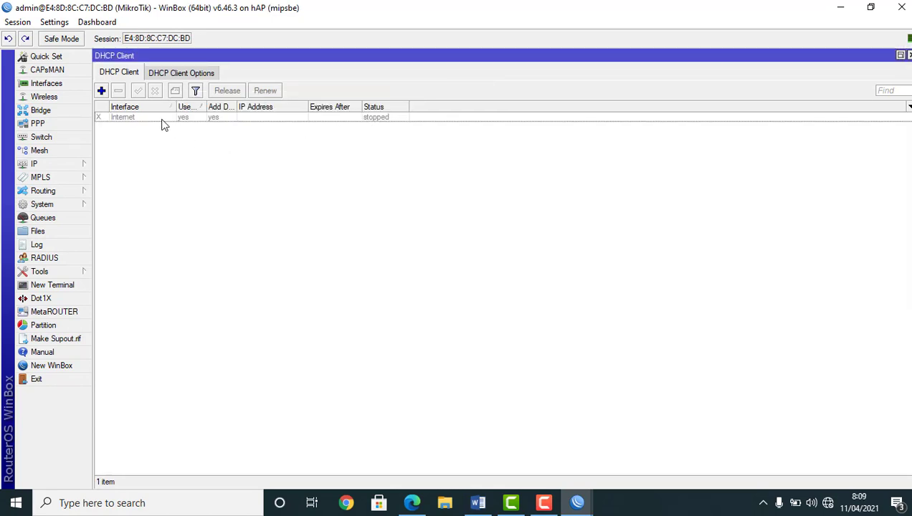
left_click(159, 118)
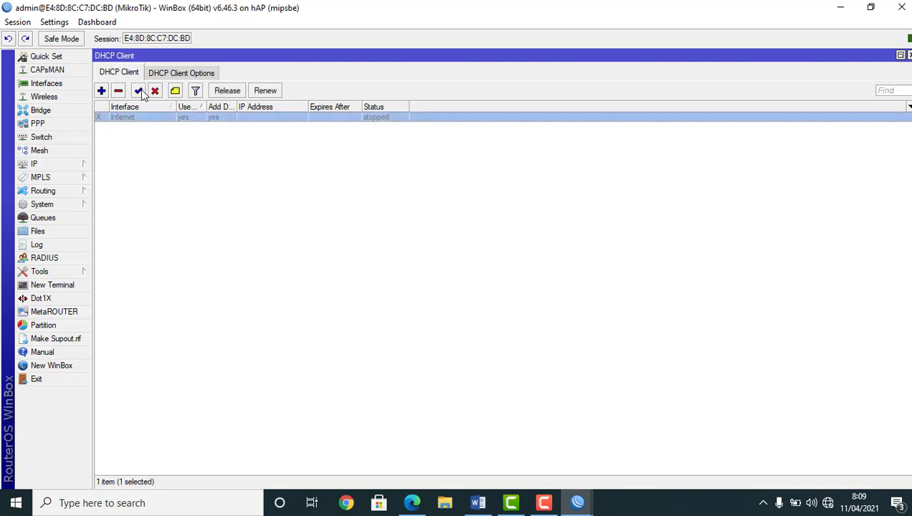
left_click(139, 91)
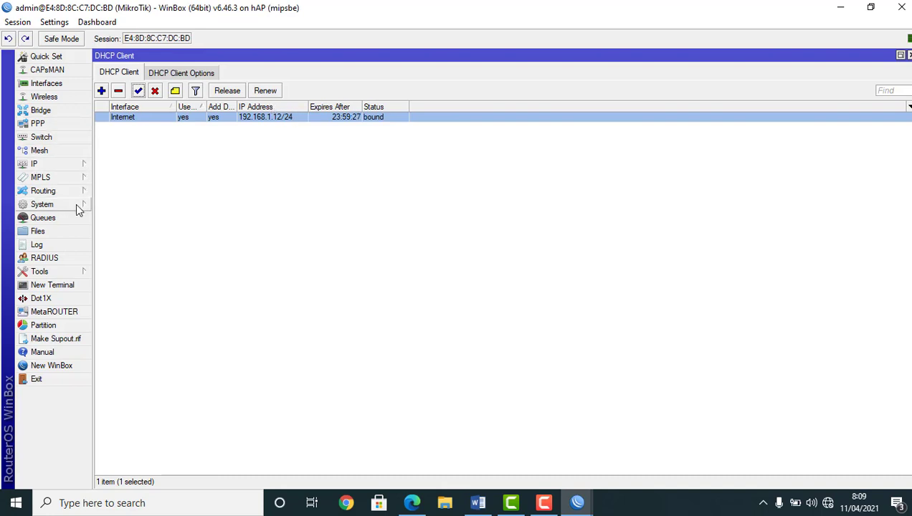
left_click(59, 170)
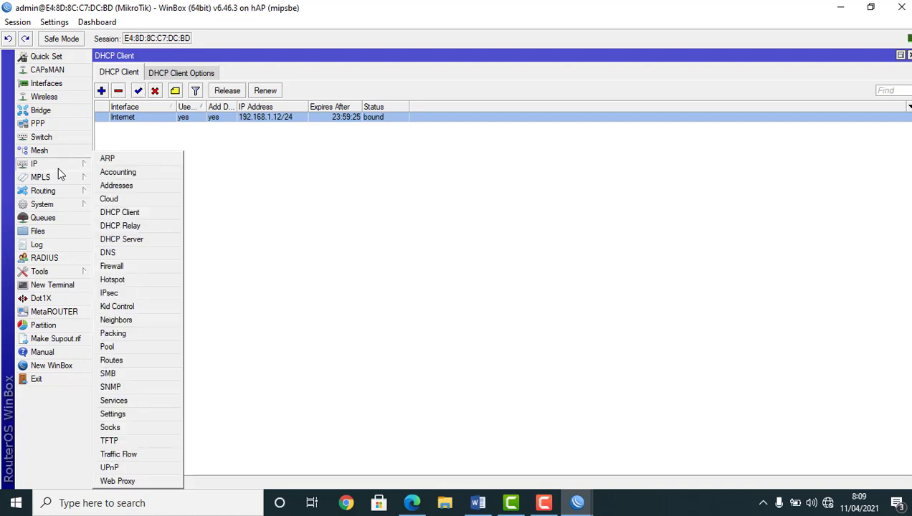
Enter DNS servers 8.8.8.8 and 8.8.4.4, tick Allow Remote Requests, and apply
left_click(107, 253)
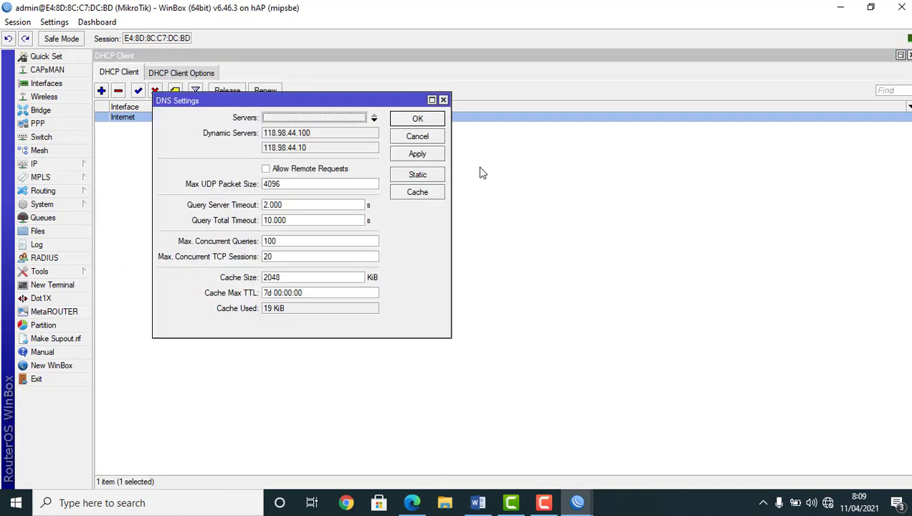
left_click(298, 118)
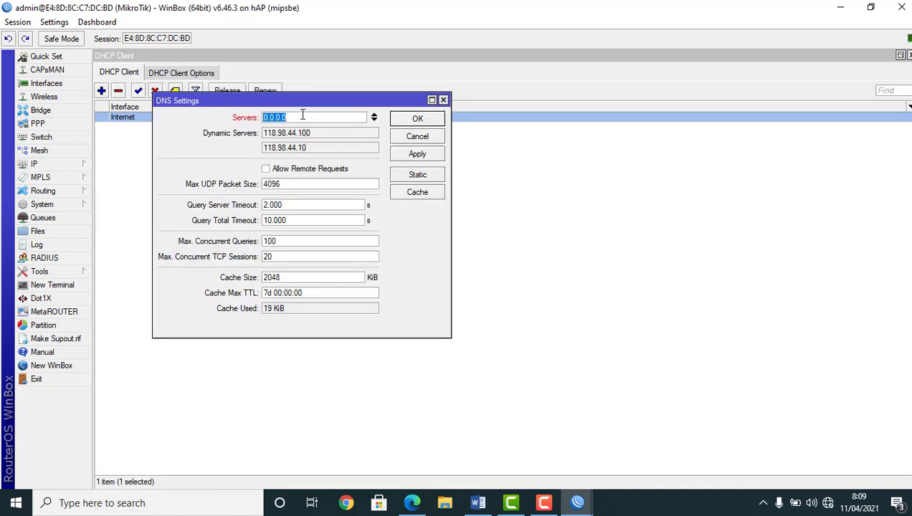
type("8.8.8.8")
left_click(374, 119)
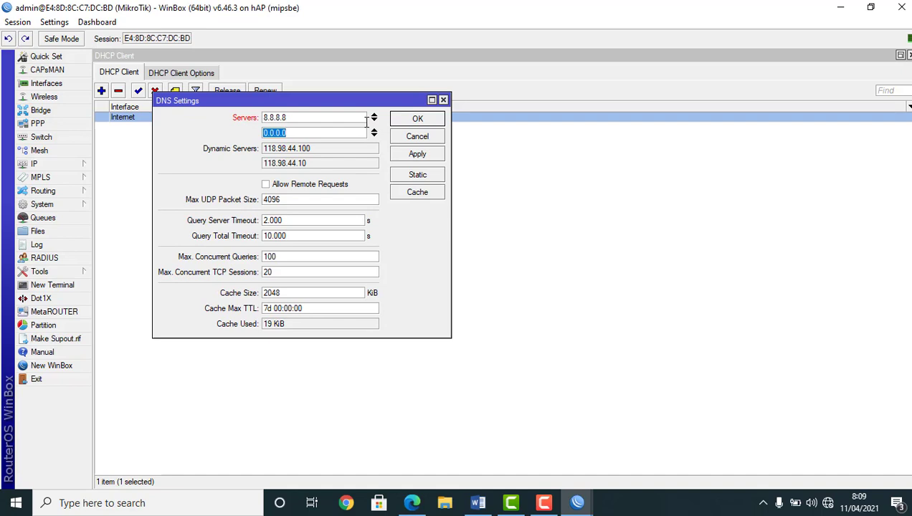
type("8.8.4.4")
left_click(266, 185)
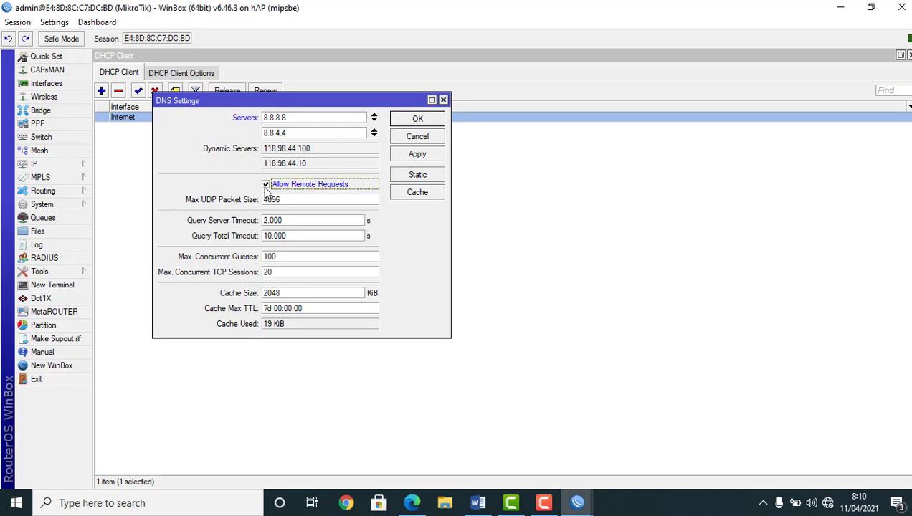
left_click(425, 157)
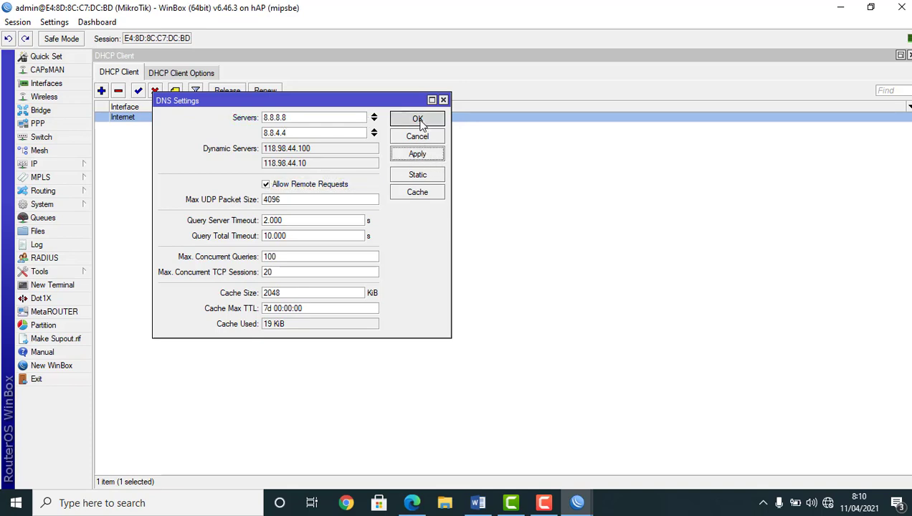
left_click(418, 119)
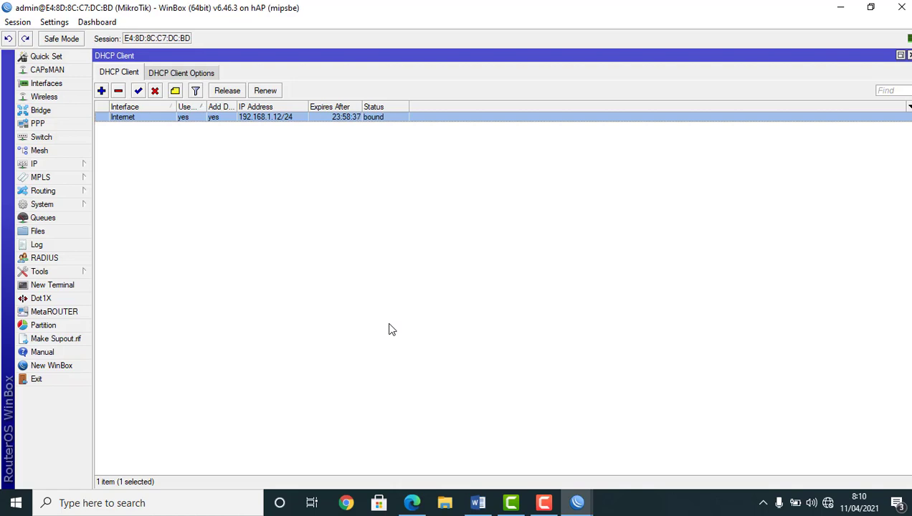
Add a new srcnat NAT rule with Out. Interface set to Internet
left_click(64, 164)
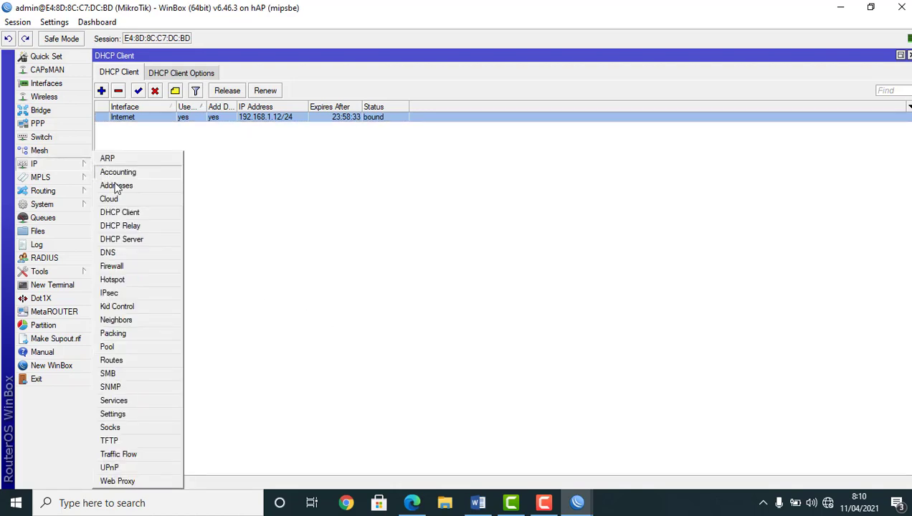
left_click(112, 265)
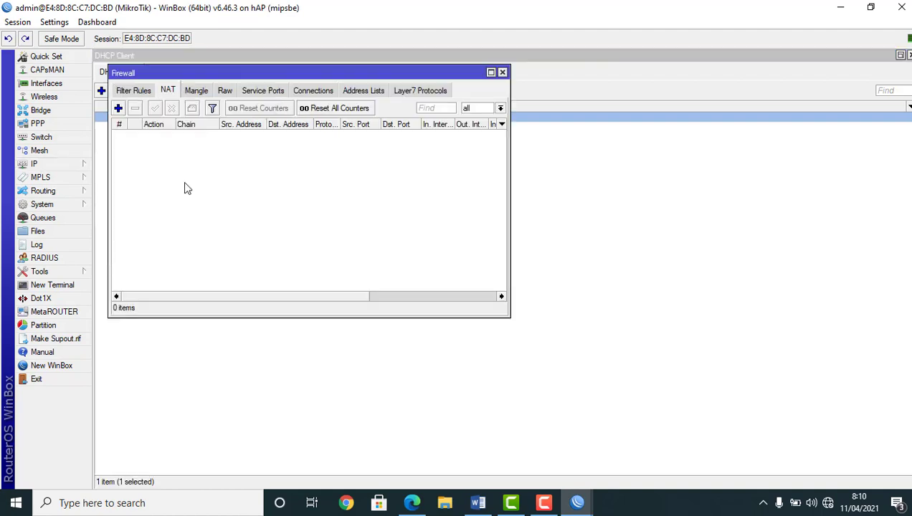
left_click(118, 107)
left_click(254, 74)
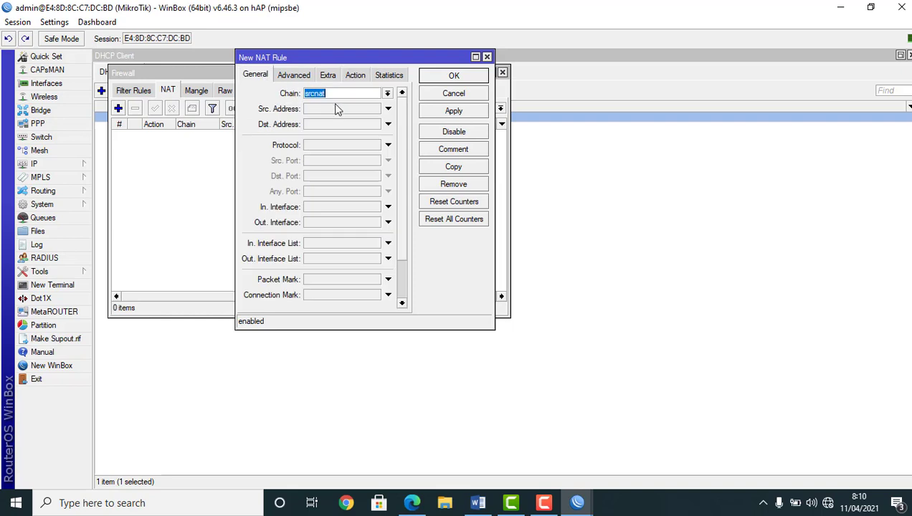
left_click(315, 224)
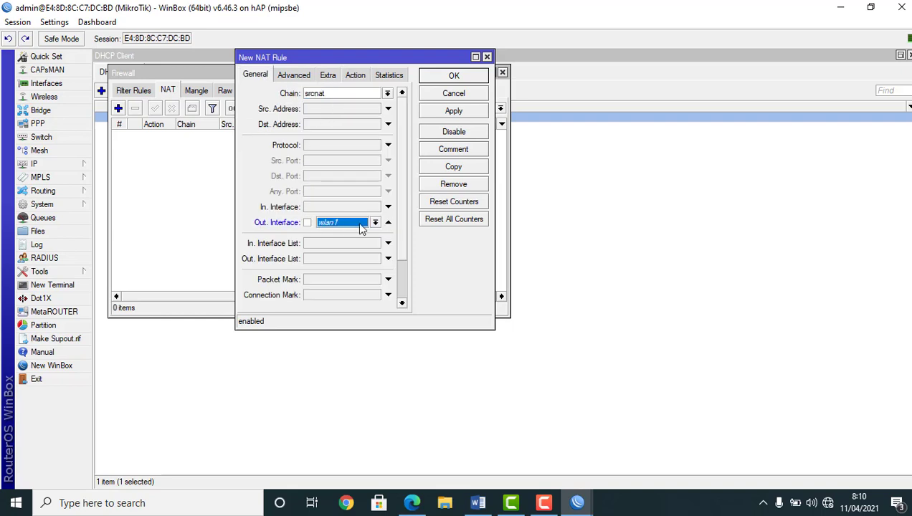
left_click(374, 223)
left_click(340, 229)
left_click(341, 226)
left_click(335, 234)
Set the NAT rule's action to masquerade and save it
left_click(357, 76)
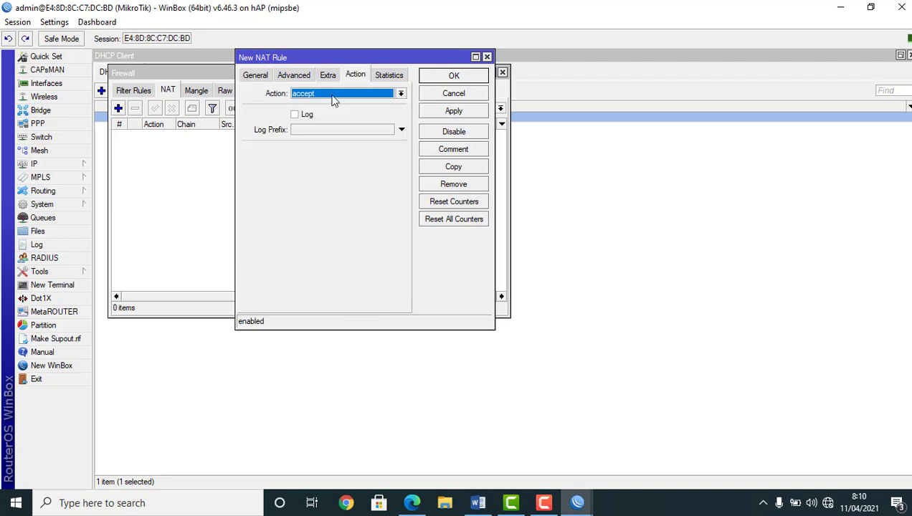
left_click(332, 94)
left_click(328, 157)
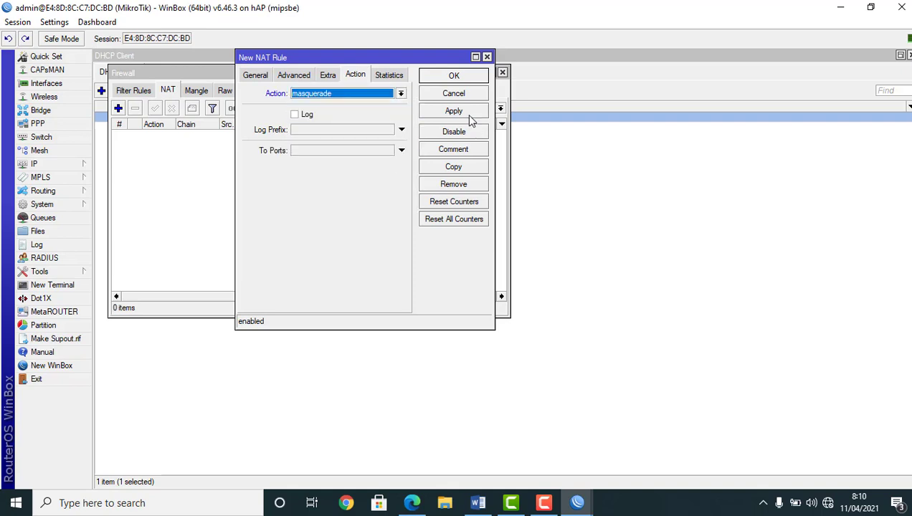
left_click(456, 111)
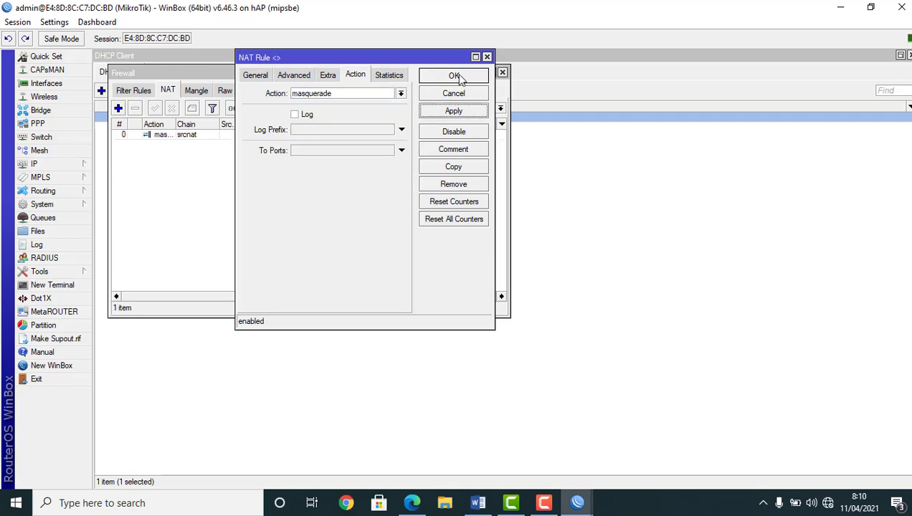
left_click(454, 76)
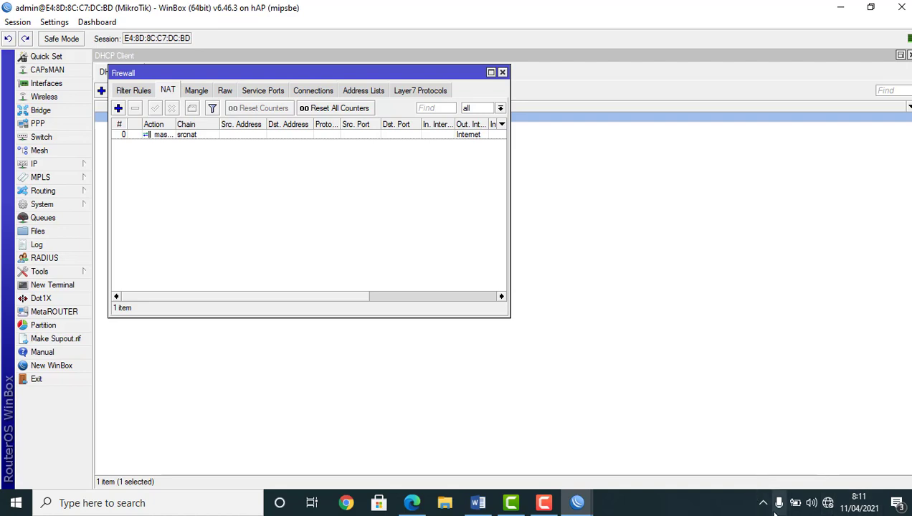
mouse_move(832, 503)
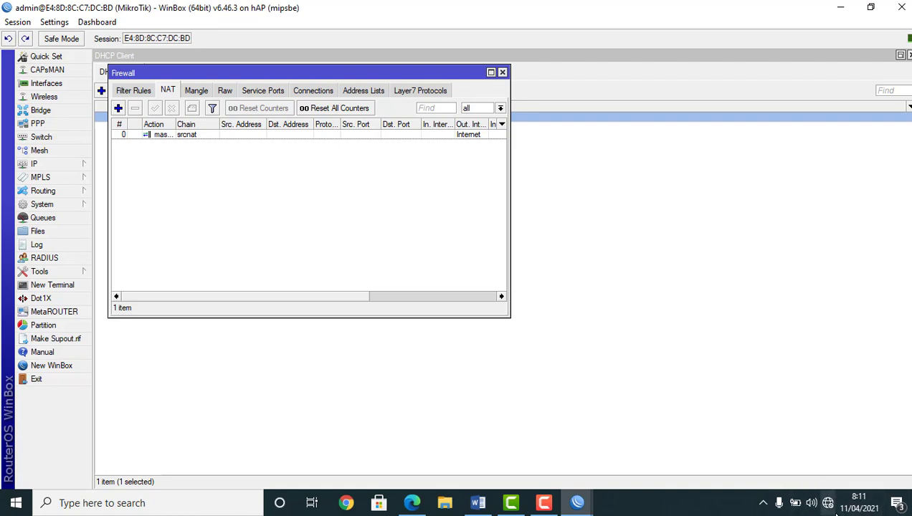
Run DHCP Setup on Komputer, accepting 192.168.10.0/24 and gateway 192.168.10.1
left_click(45, 171)
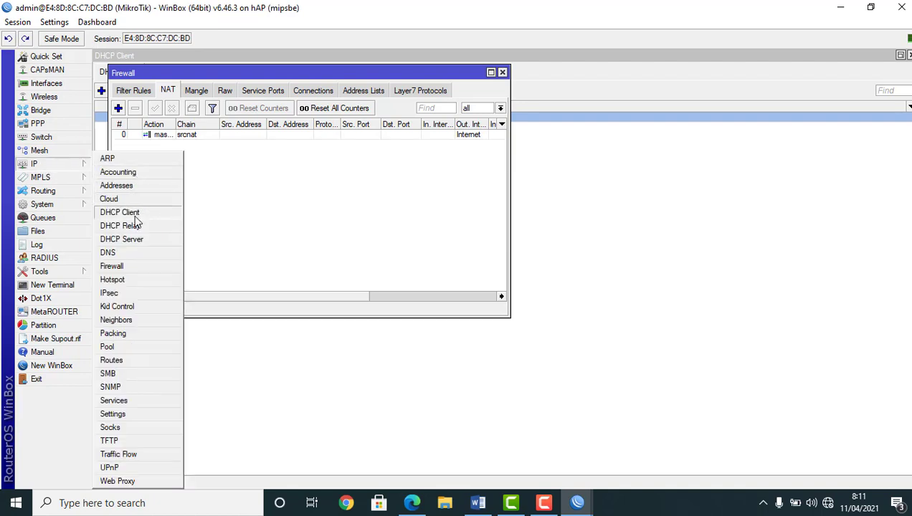
left_click(141, 241)
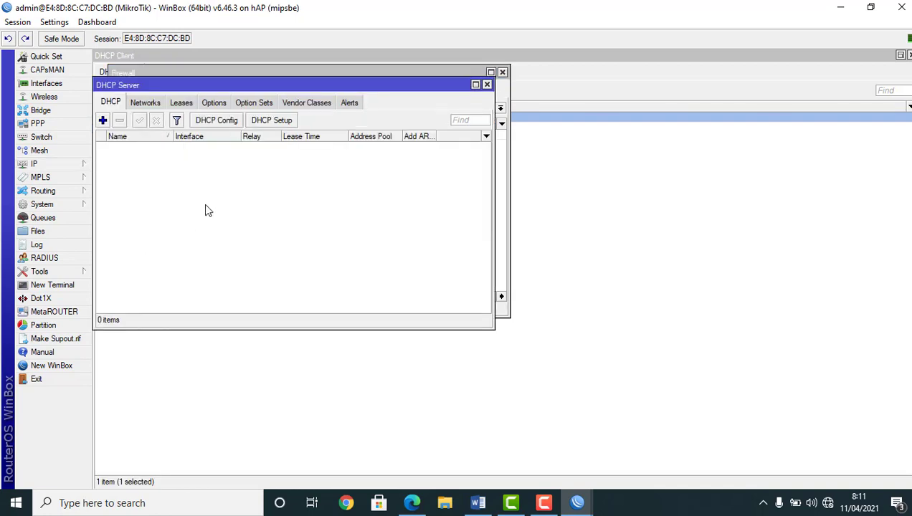
left_click(273, 123)
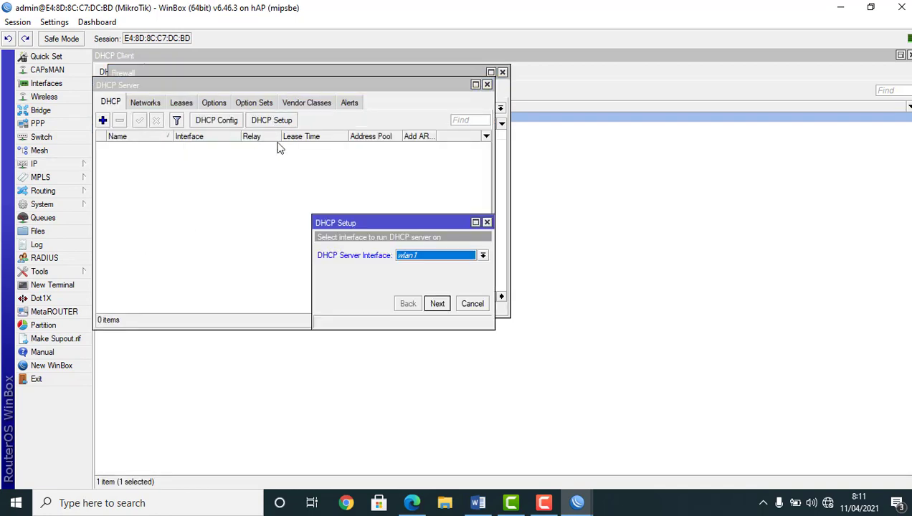
left_click(483, 256)
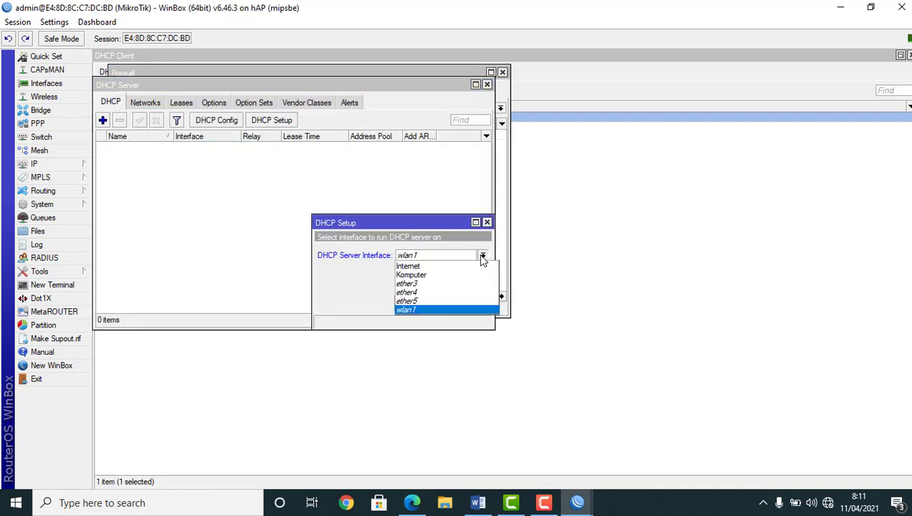
left_click(453, 275)
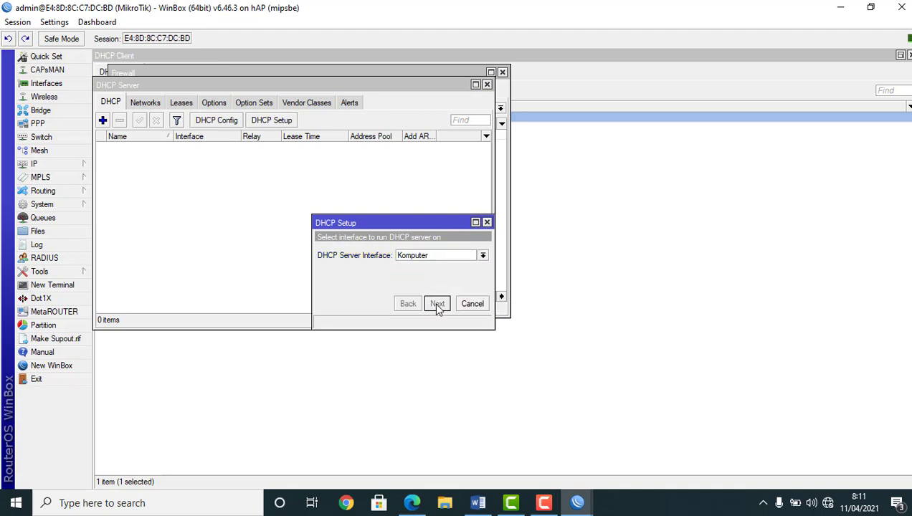
left_click(437, 303)
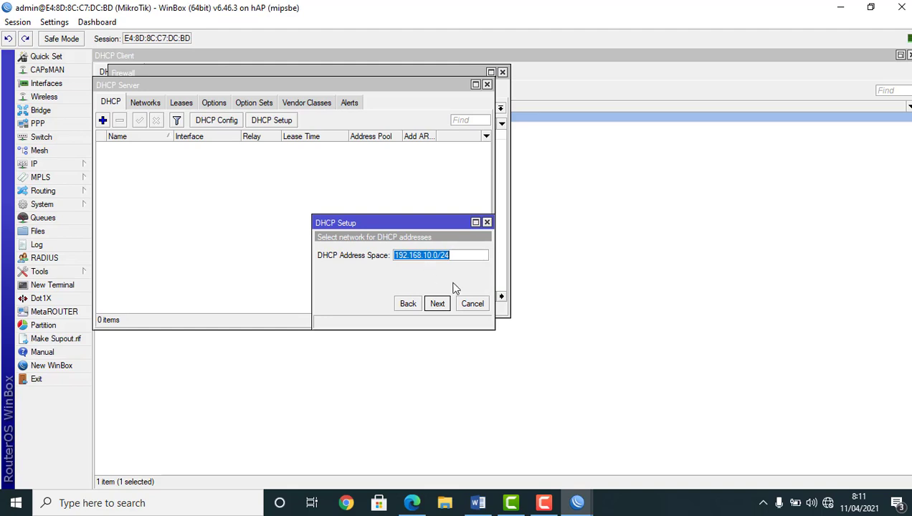
left_click(437, 304)
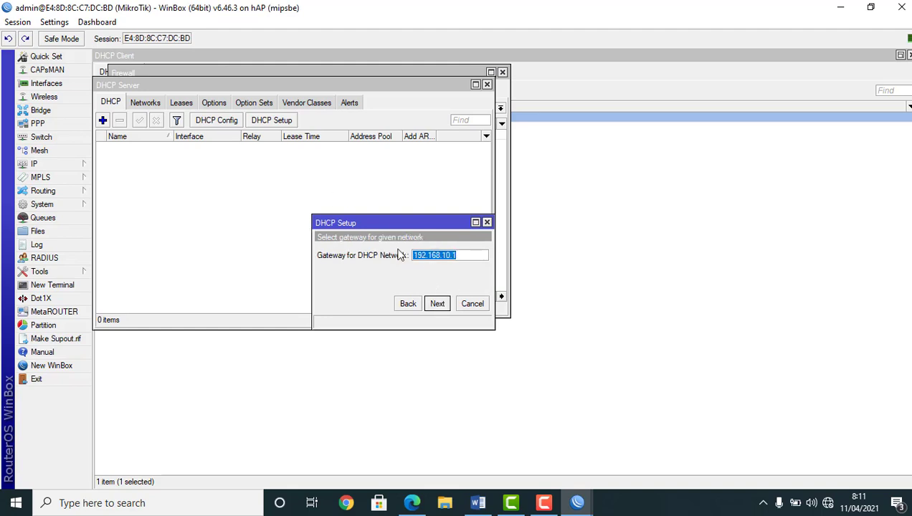
left_click(434, 303)
End the DHCP address pool at 192.168.10.100 instead of .254
left_click(470, 258)
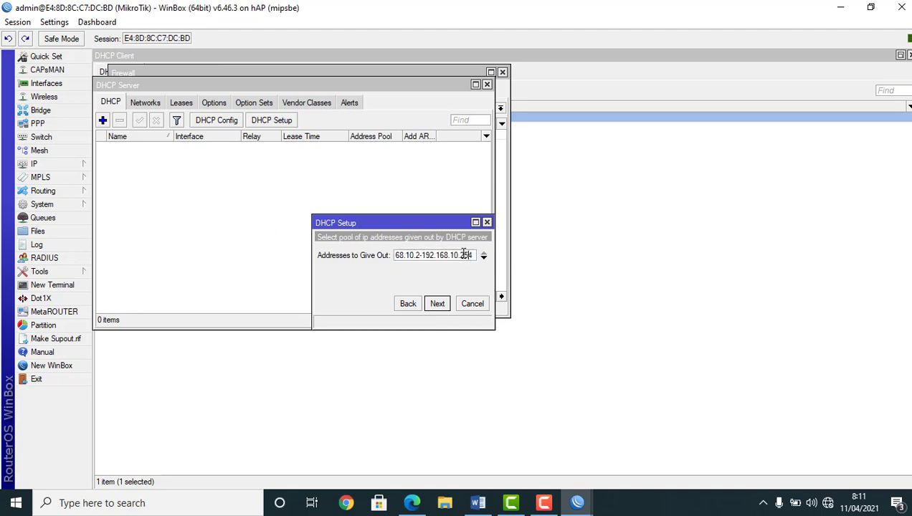
left_click_drag(472, 255, 460, 255)
type("100")
left_click(437, 304)
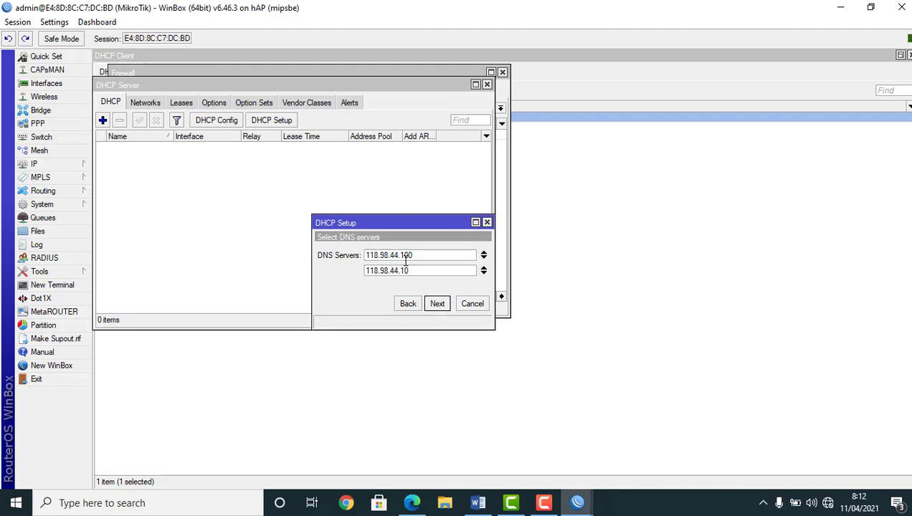
Replace the preset DNS servers with 8.8.8.8, 8.8.4.4 and 192.168.10.1
left_click(483, 258)
left_click(483, 253)
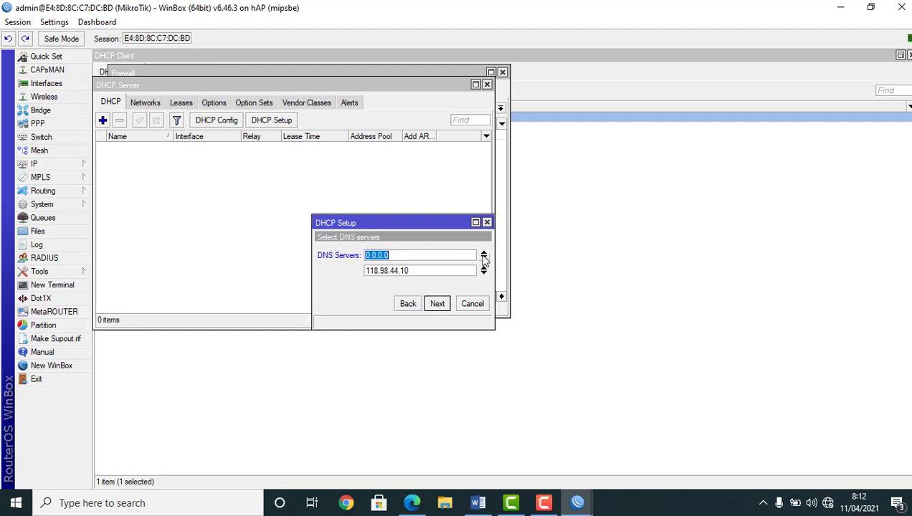
left_click(483, 268)
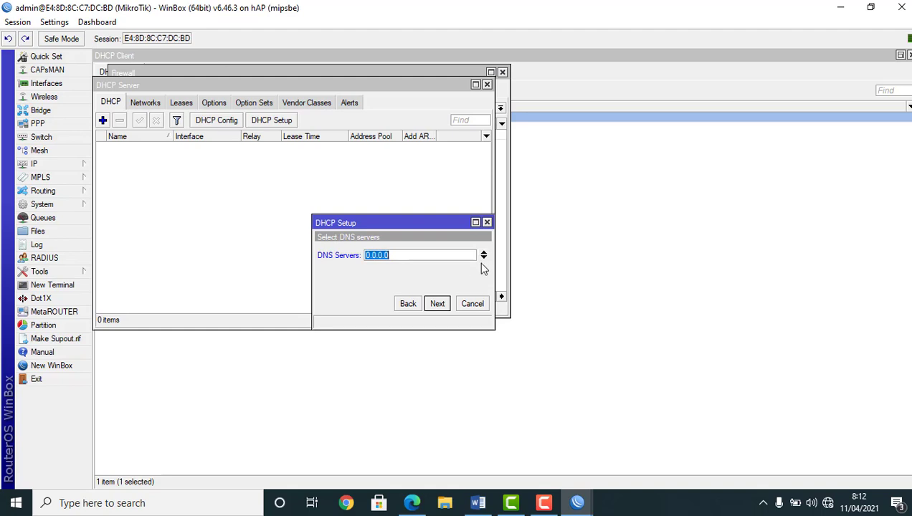
type("8.8.8.8")
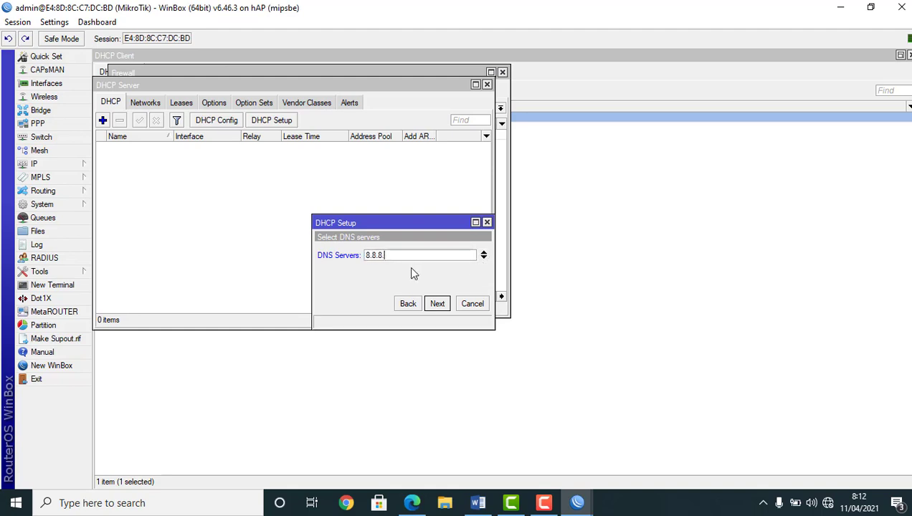
left_click(484, 257)
type("8.")
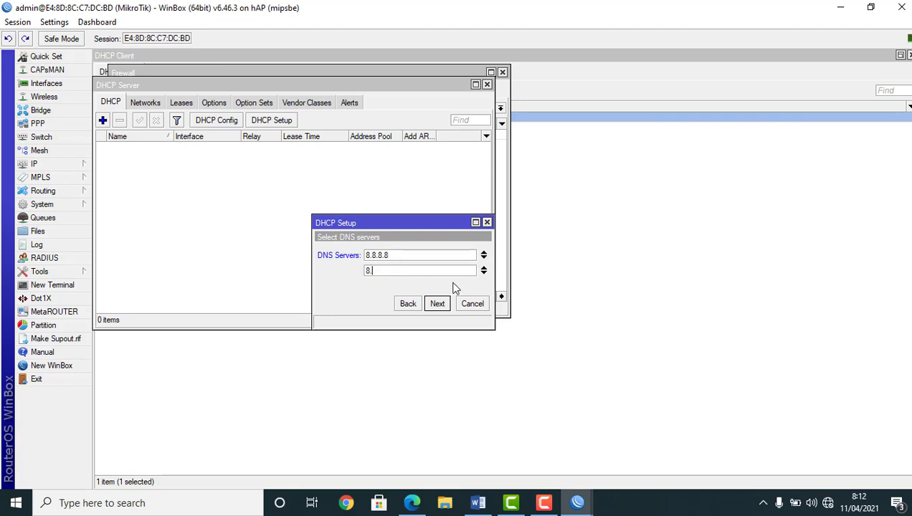
type("8.4.4")
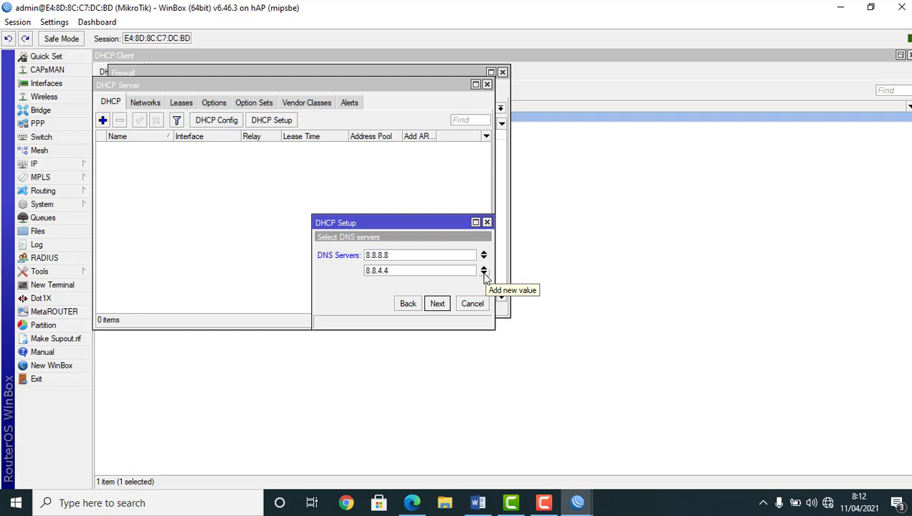
left_click(485, 274)
type("192.168")
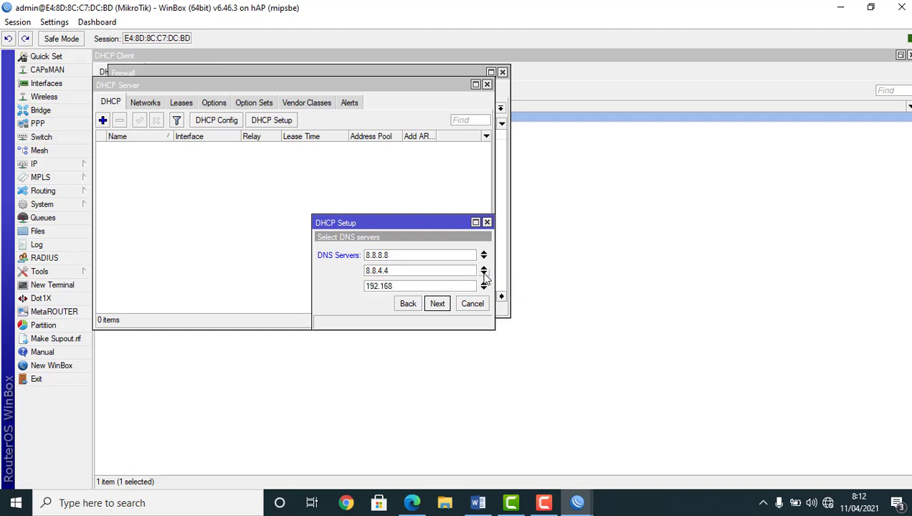
type(".10.1")
left_click(440, 306)
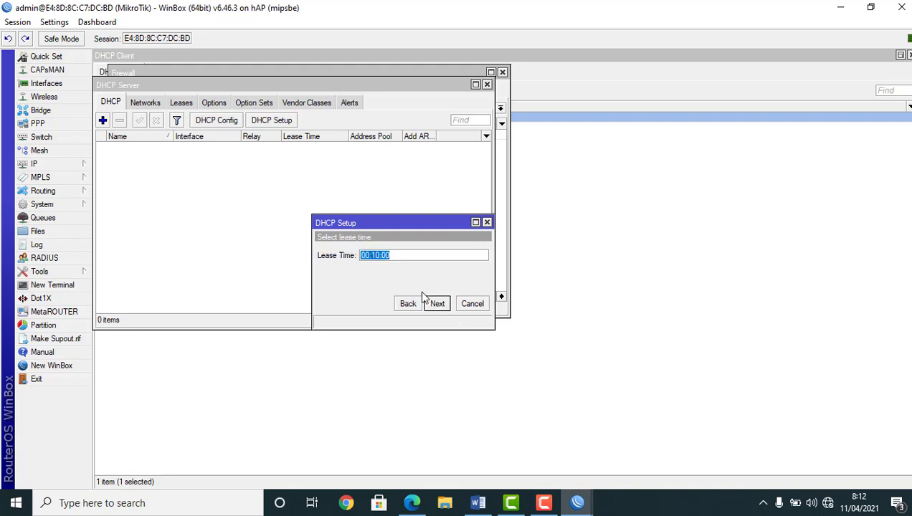
Set the lease time to 00:30:00 and finish creating the DHCP server
left_click(372, 255)
key("BackSpace")
type("3")
left_click(439, 304)
left_click(507, 266)
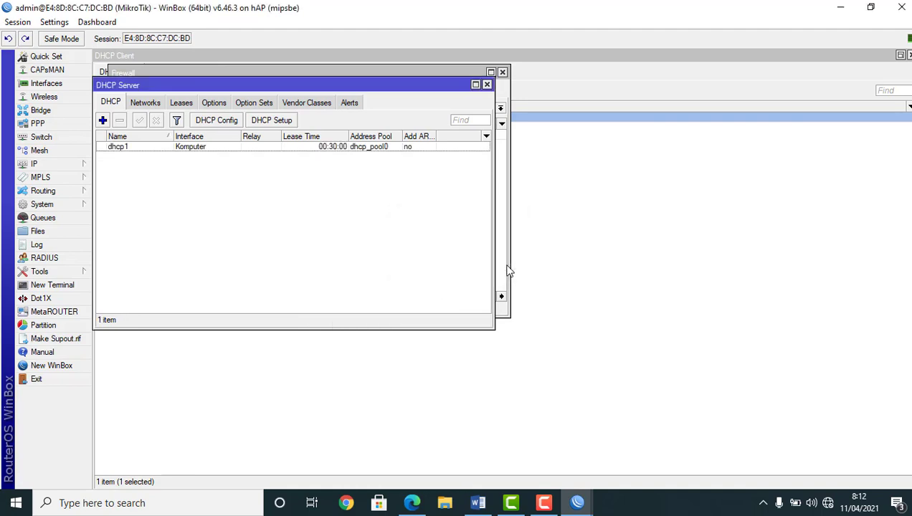
left_click(828, 504)
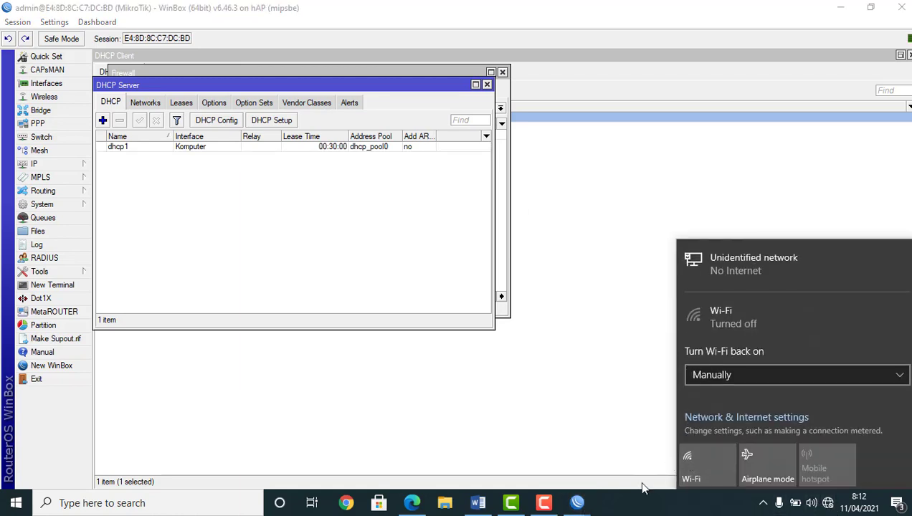
Go from the tray network icon to Windows Ethernet settings and the network adapters list
left_click(583, 375)
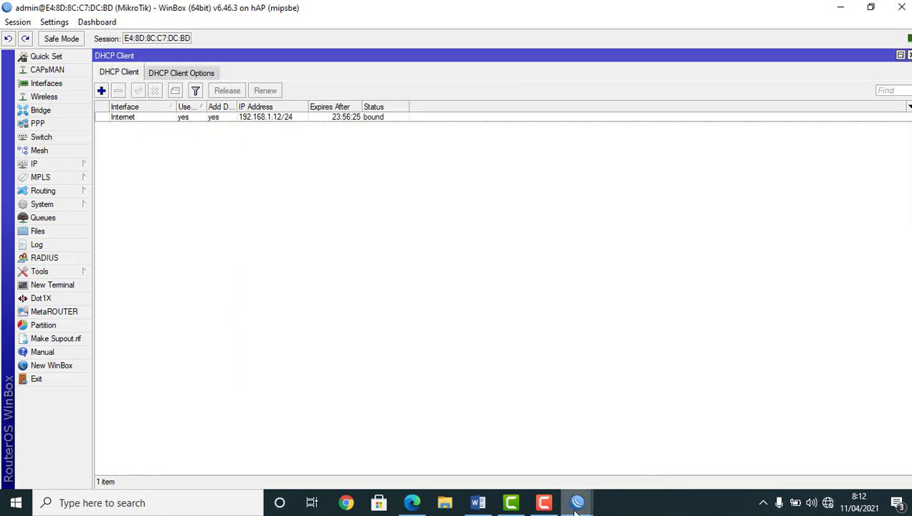
right_click(582, 507)
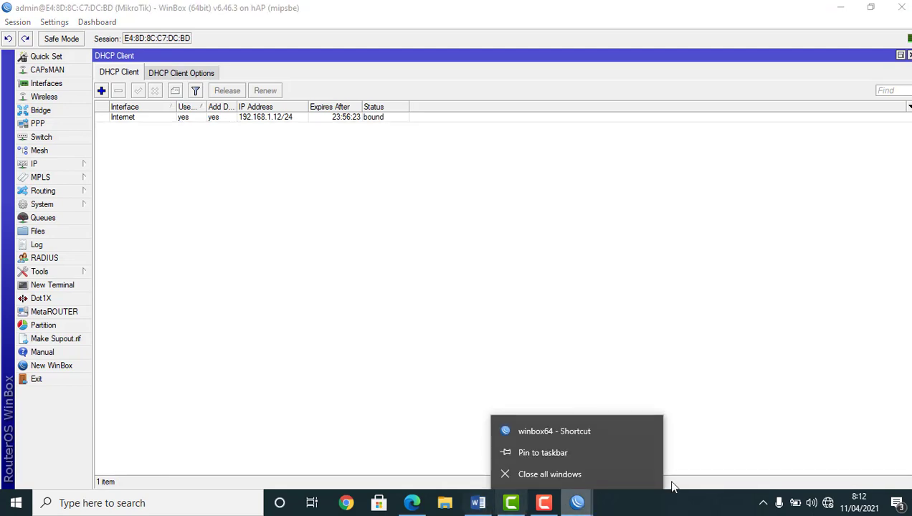
right_click(827, 505)
left_click(818, 490)
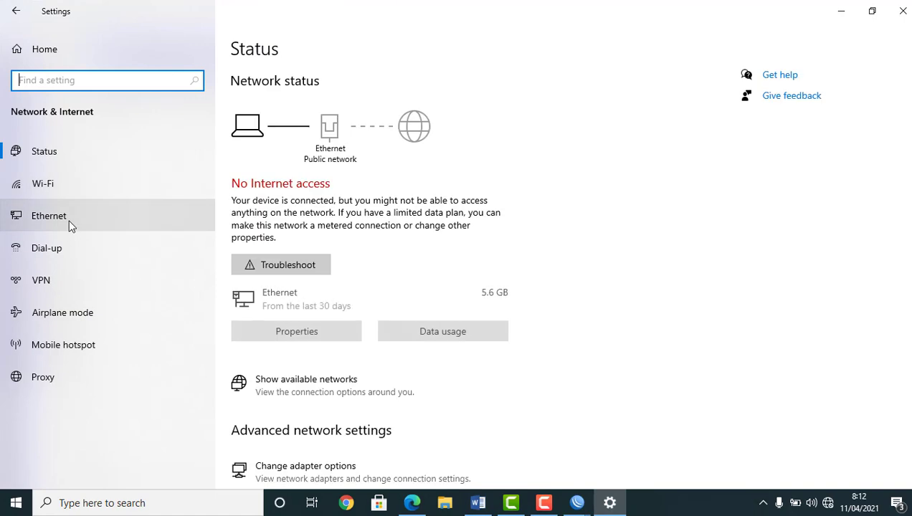
left_click(68, 220)
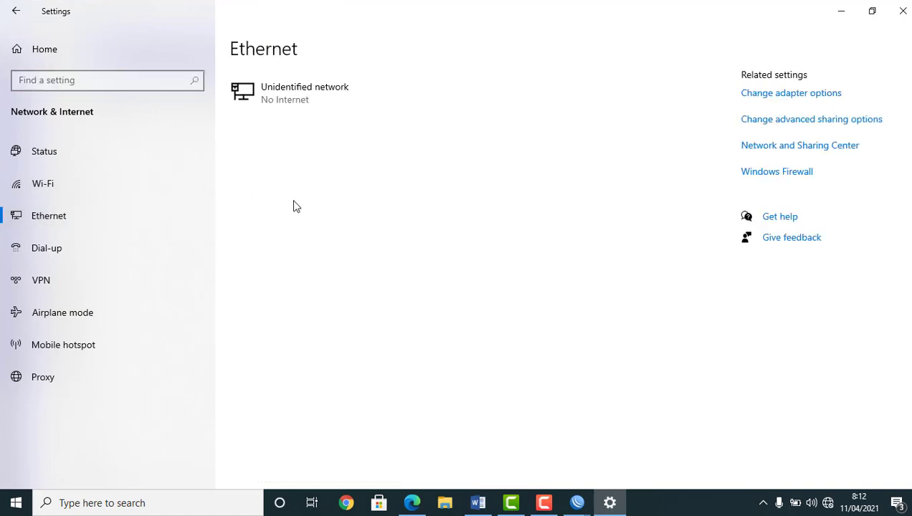
left_click(797, 95)
Disable the Ethernet adapter, then enable it again so it reconnects
right_click(295, 111)
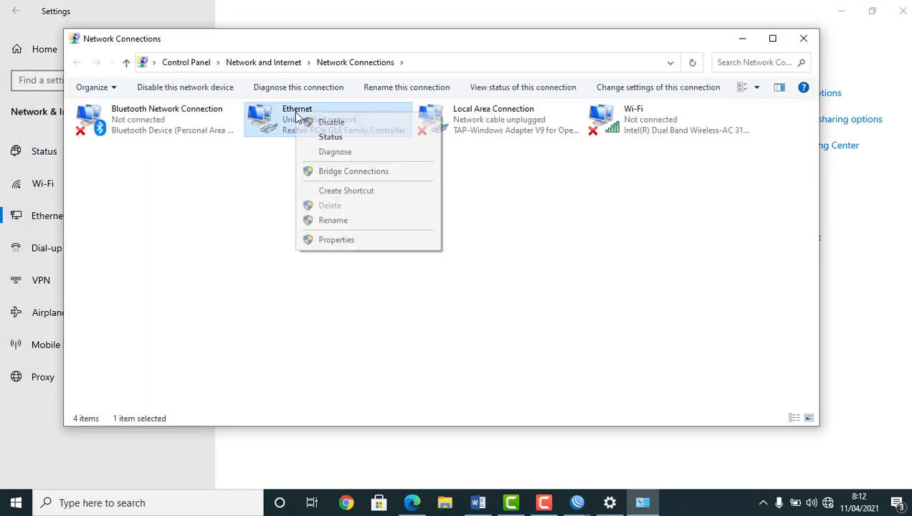
left_click(326, 122)
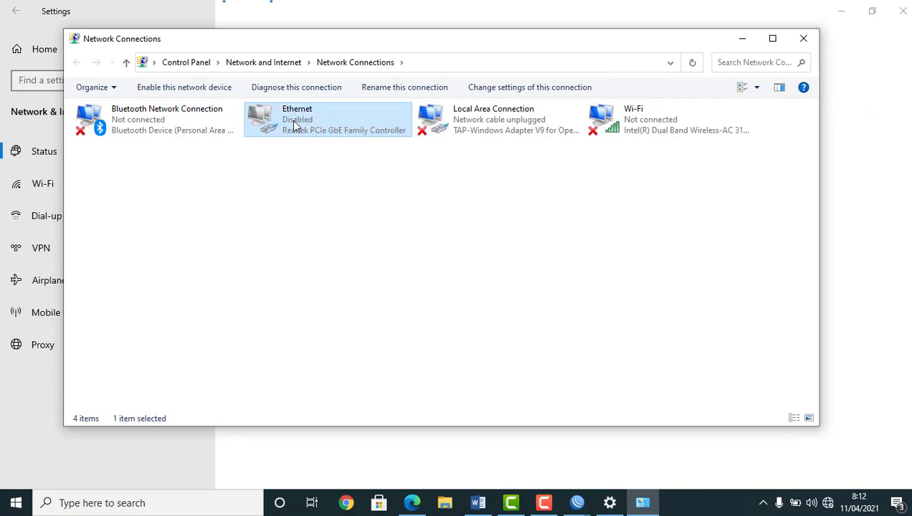
right_click(291, 120)
left_click(318, 129)
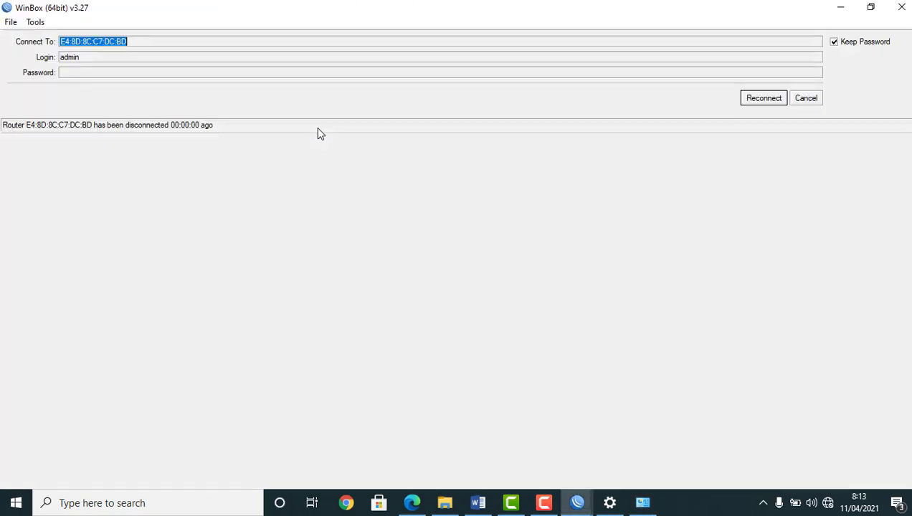
Cancel the dropped WinBox session back to the login list, then launch Chrome
left_click(828, 96)
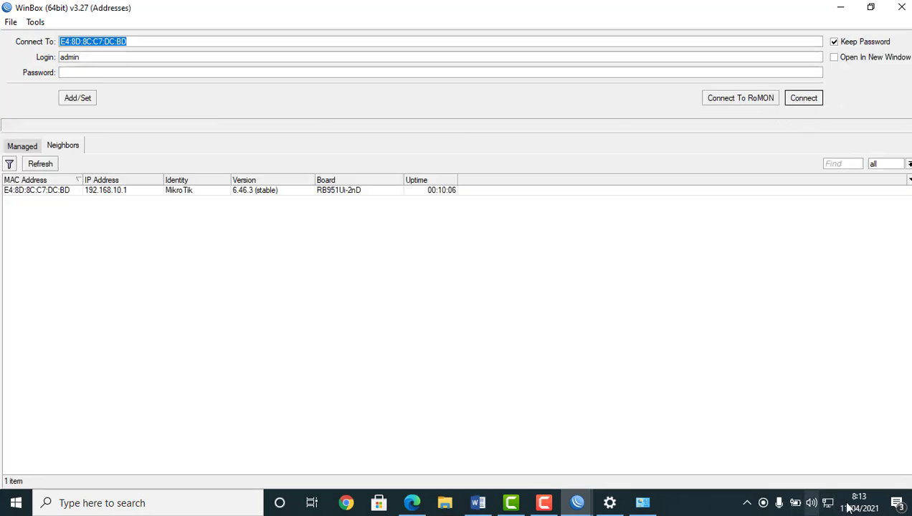
left_click(346, 502)
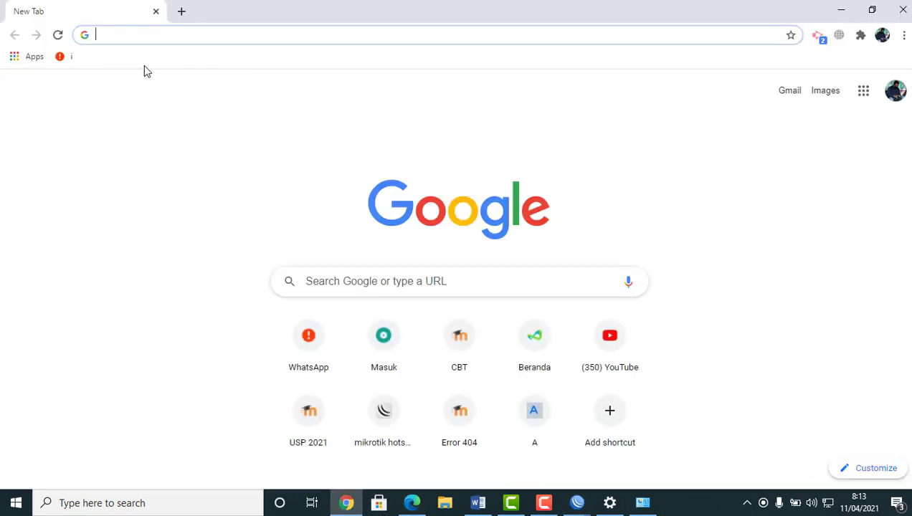
Load youtube.com in Chrome to confirm internet access, then close the browser
type("youtube.com")
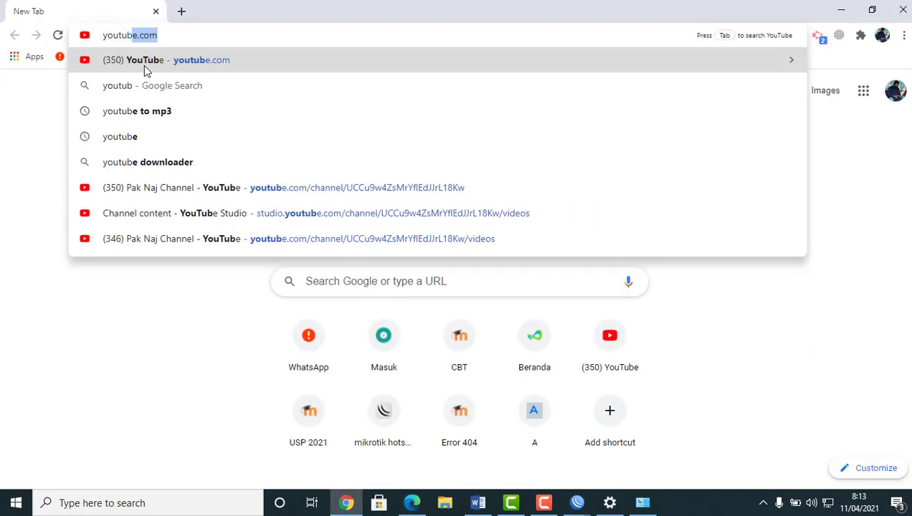
key("Return")
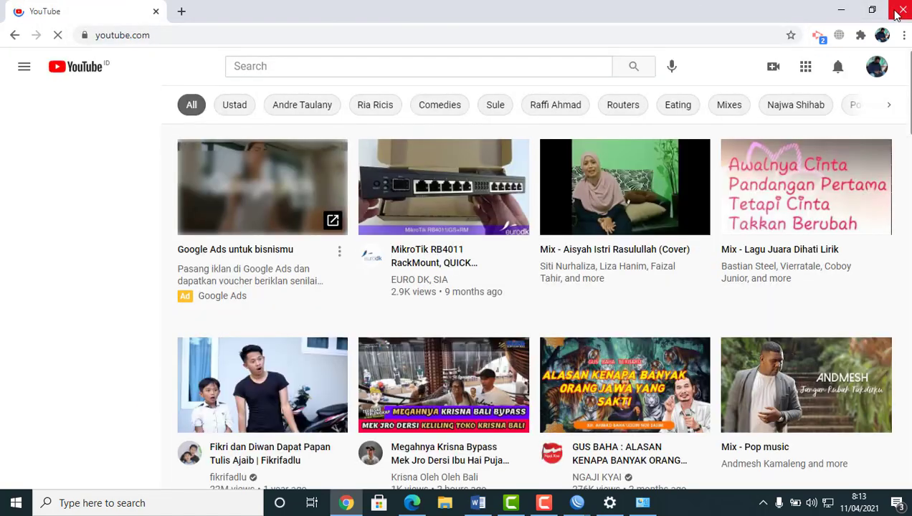
left_click(903, 10)
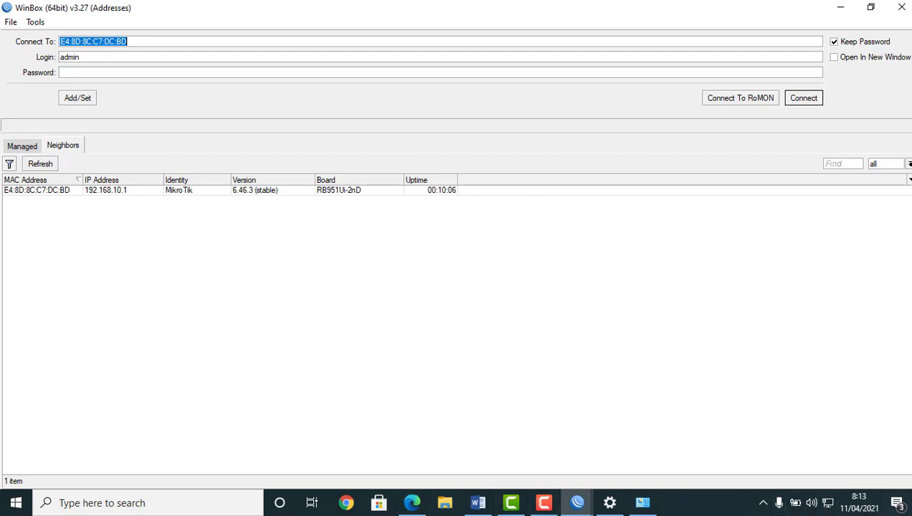
Turn the laptop's Wi-Fi back on from the tray network panel
left_click(763, 503)
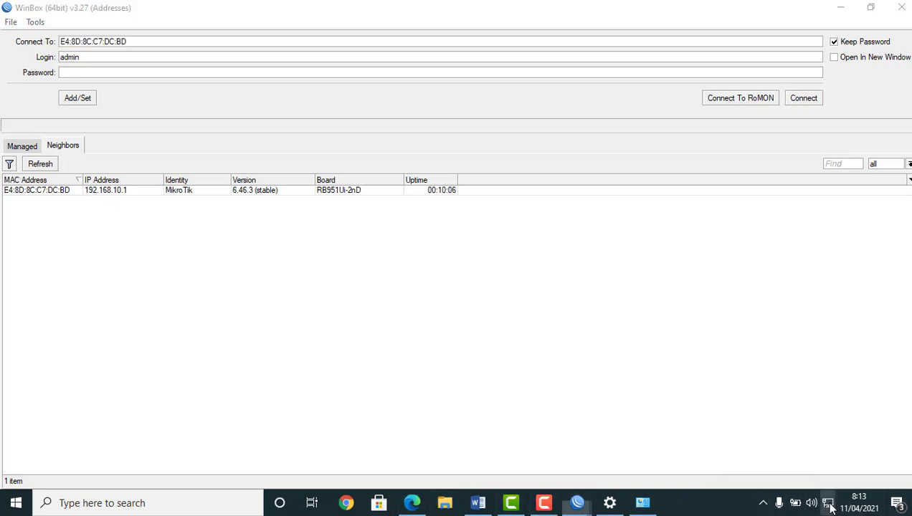
left_click(827, 502)
left_click(701, 473)
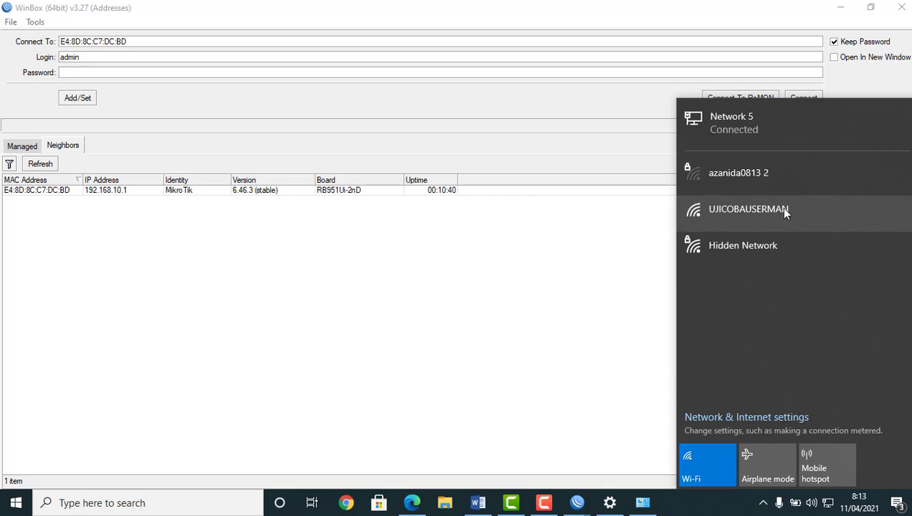
Select the MikroTik router neighbour and connect to it as admin
left_click(303, 252)
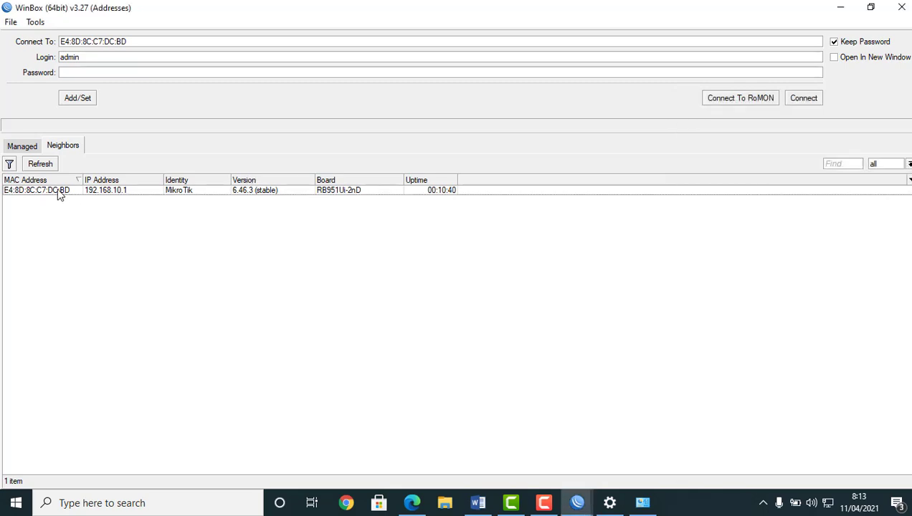
left_click(366, 191)
left_click(802, 98)
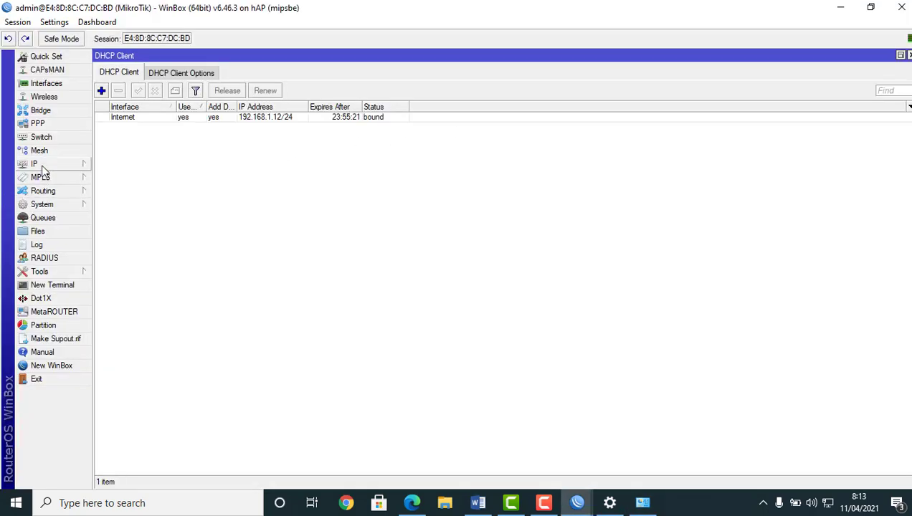
Run DHCP Setup on wlan1 with 192.168.100.0/24, gateway 192.168.100.1, and edited address range
left_click(41, 167)
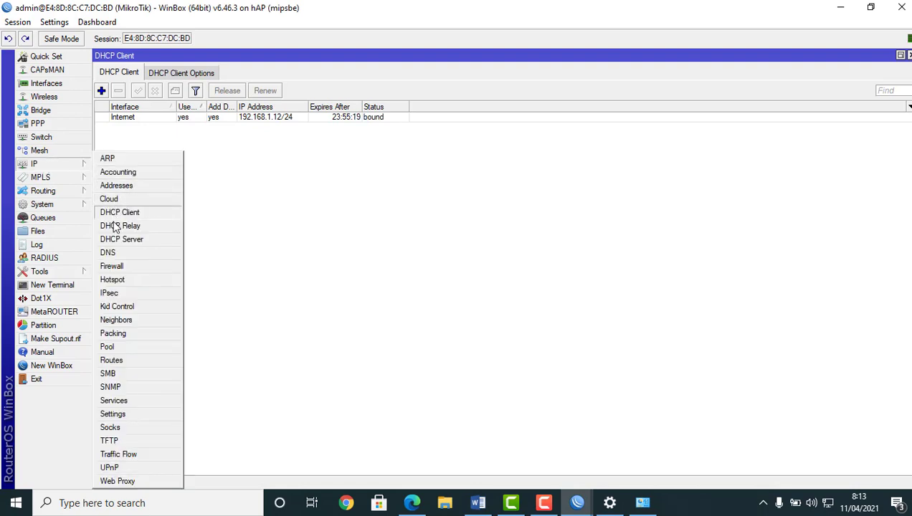
left_click(120, 242)
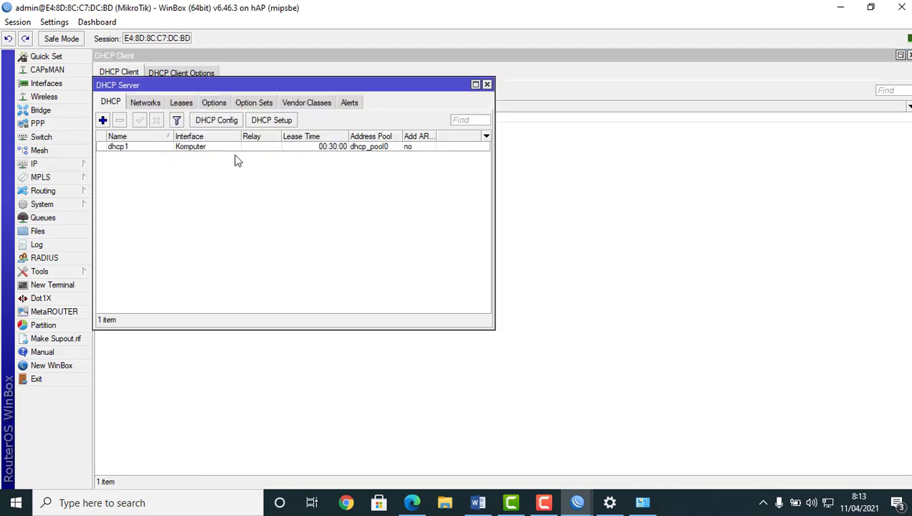
left_click(265, 121)
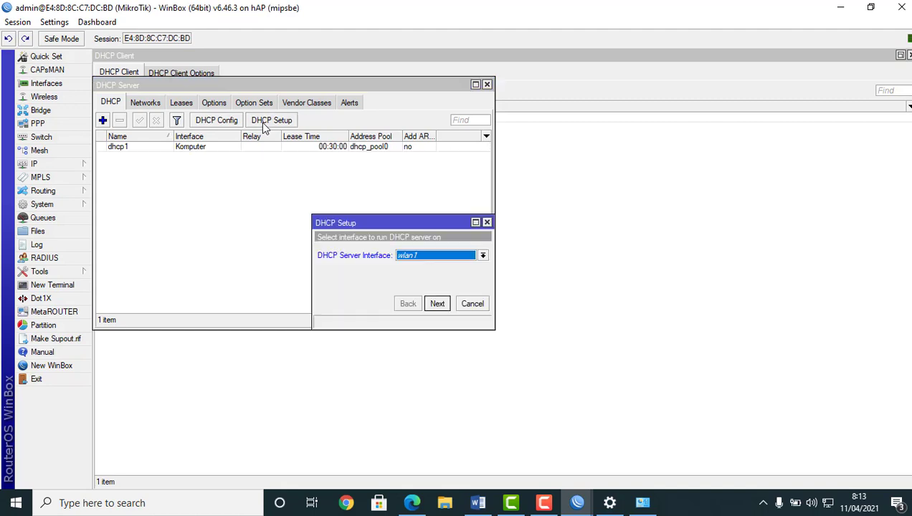
left_click(439, 304)
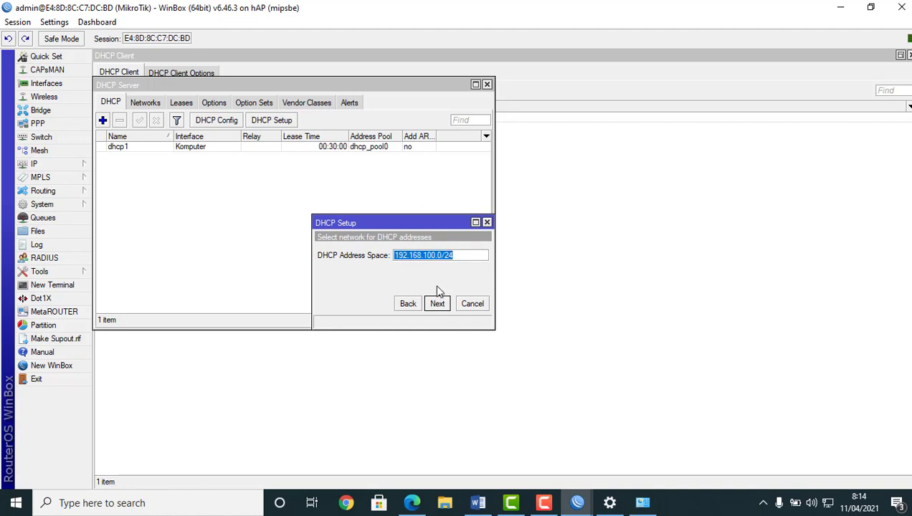
left_click(437, 304)
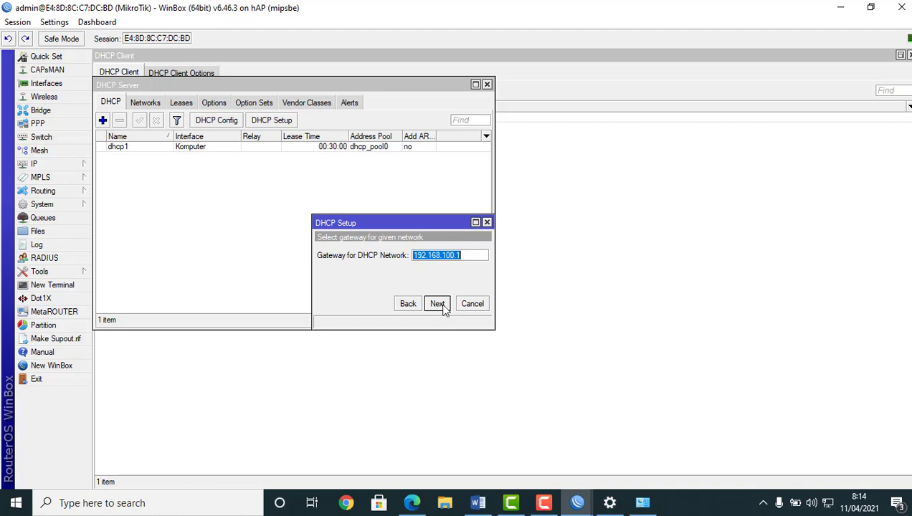
left_click(442, 306)
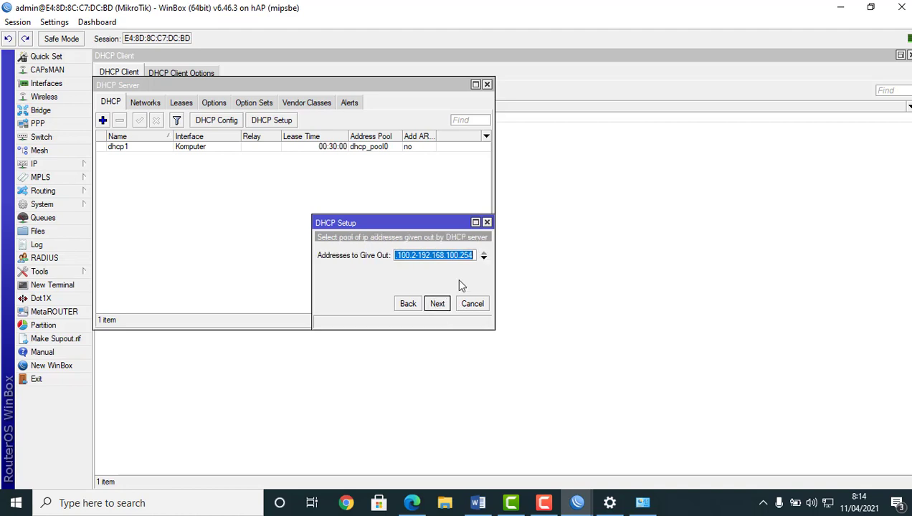
left_click_drag(460, 255, 477, 255)
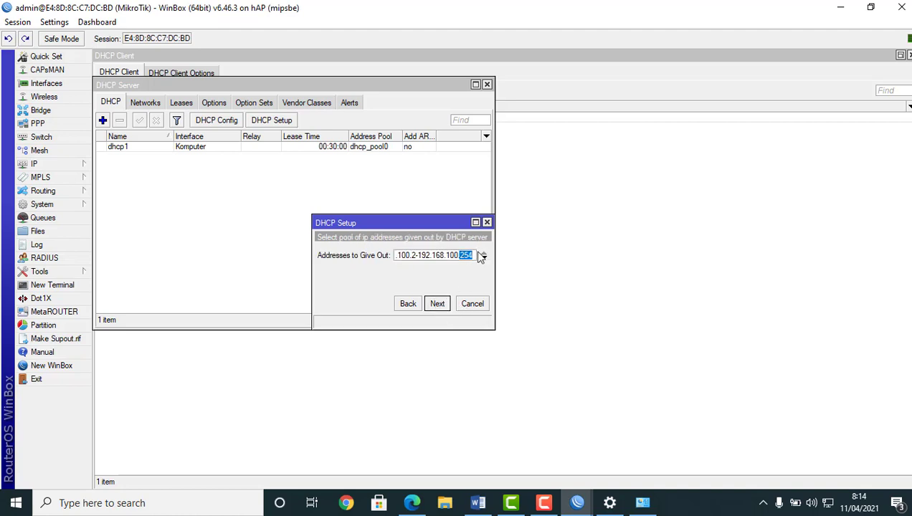
type("100")
left_click(437, 304)
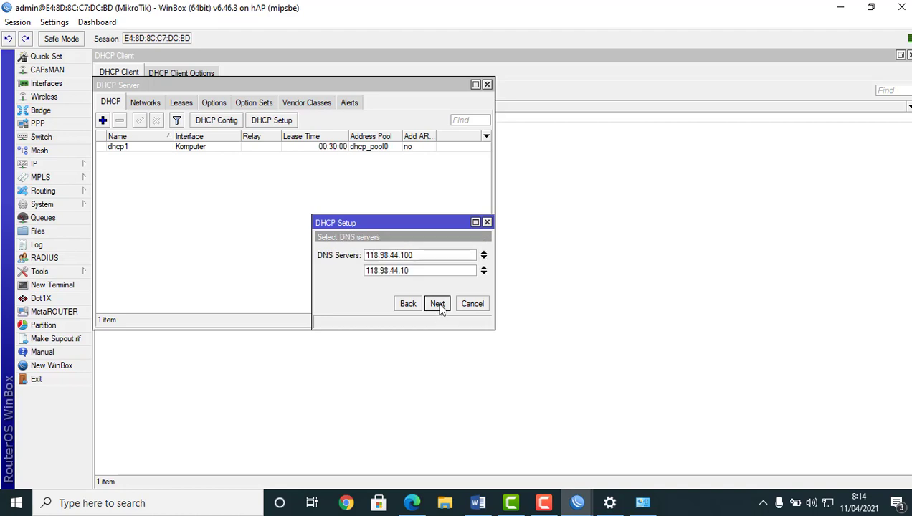
Replace the preset DNS servers with 8.8.8.8 and 8.8.4.4
left_click(484, 258)
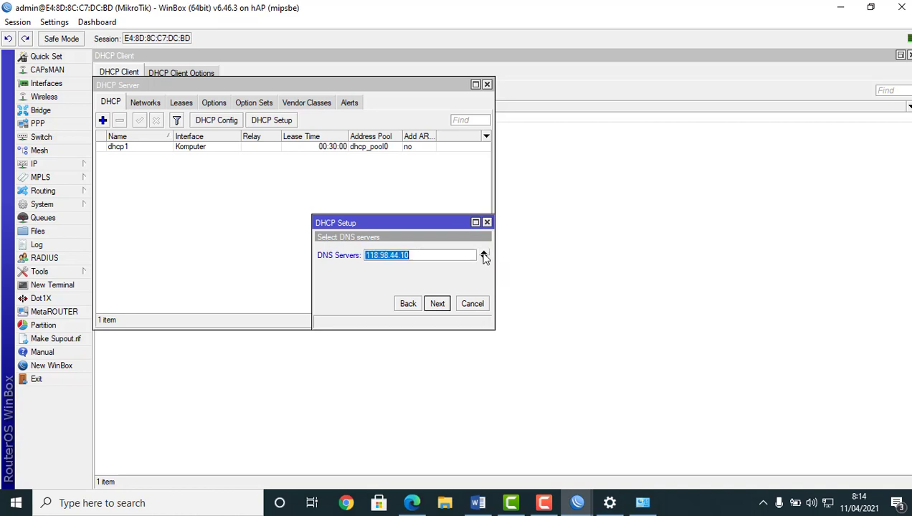
left_click(484, 258)
left_click(396, 256)
type("8.8.8.8")
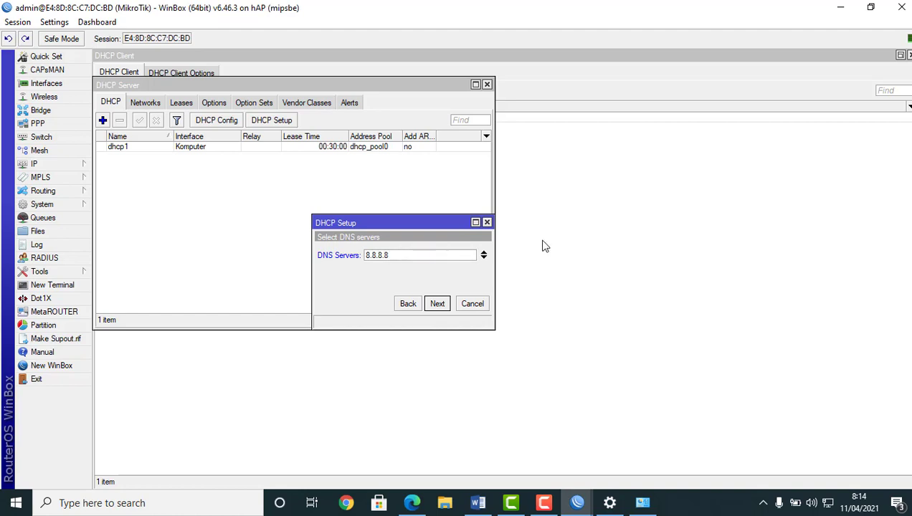
left_click(484, 258)
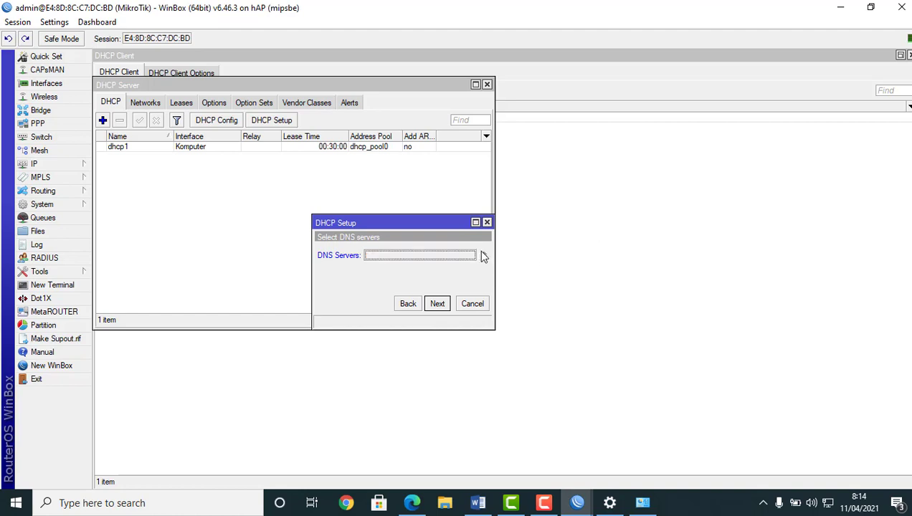
left_click(460, 256)
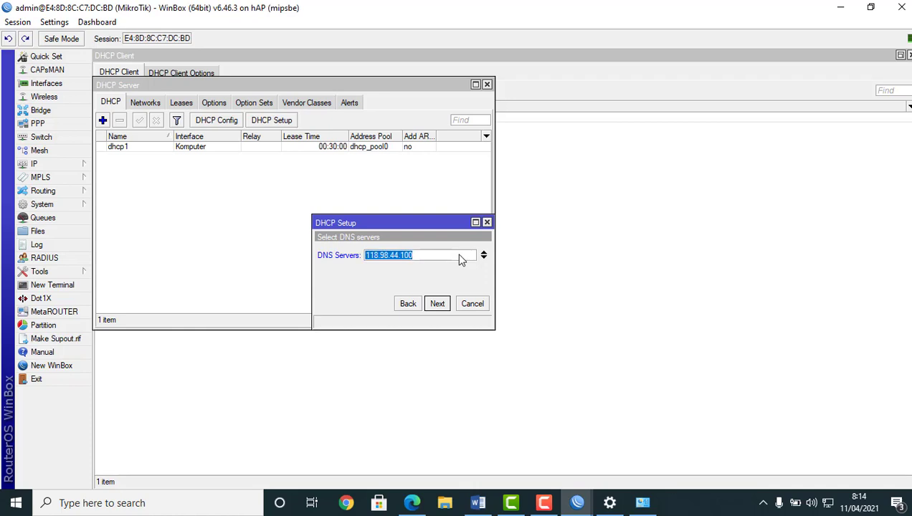
type("8.")
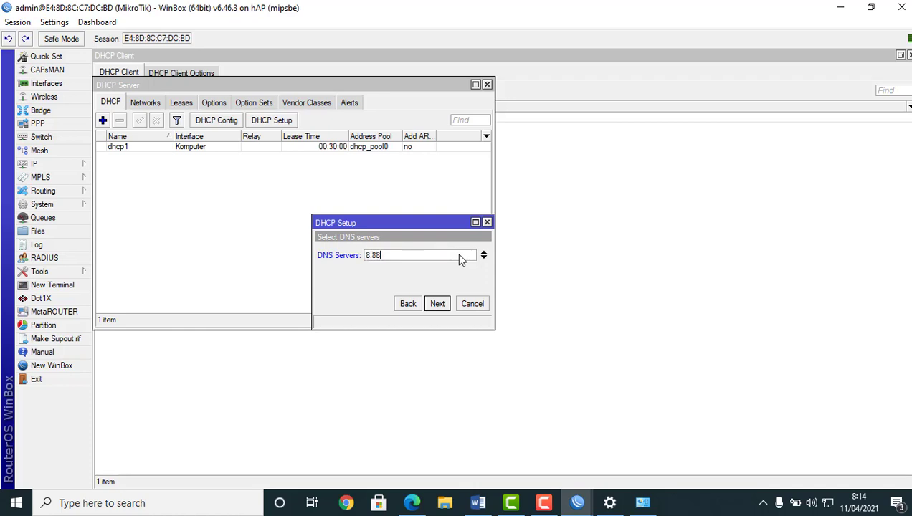
type("8.8")
left_click(484, 258)
type("8.4.4")
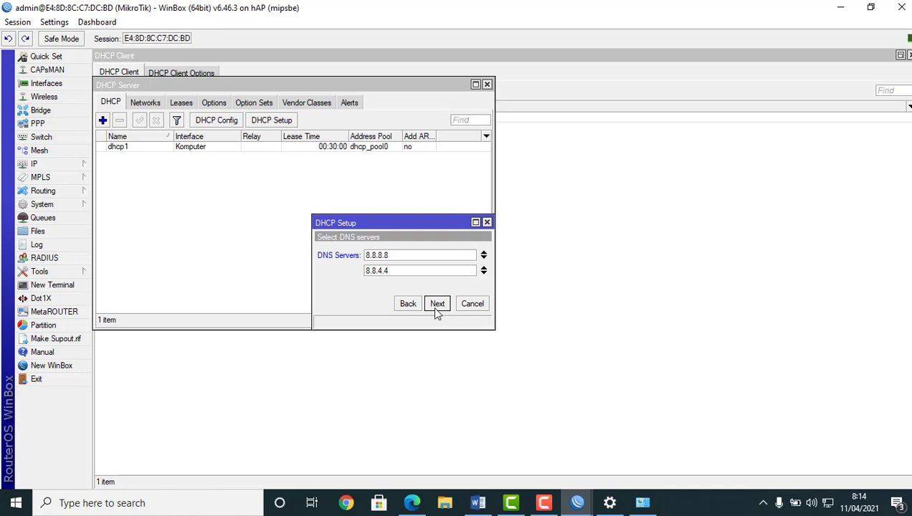
left_click(436, 304)
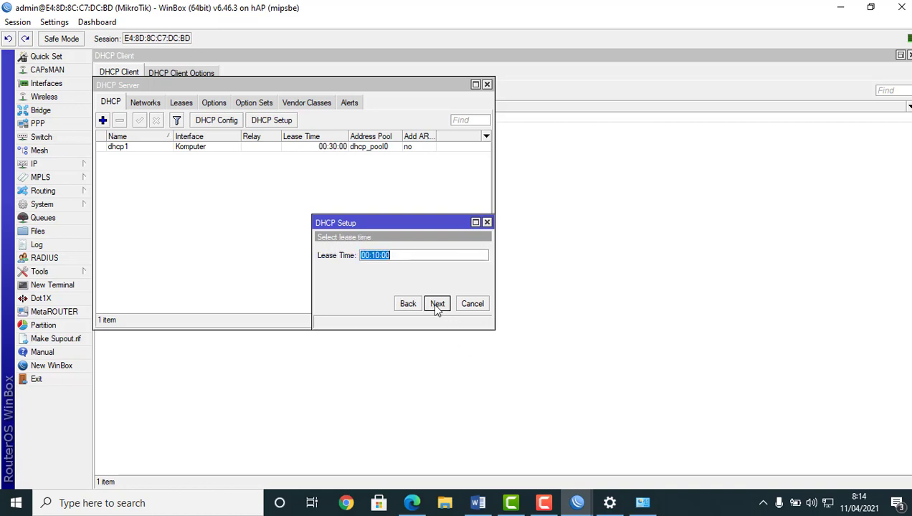
Set the lease time to 00:30:00 and complete the DHCP setup
left_click(375, 255)
key("BackSpace")
type("3")
left_click(438, 304)
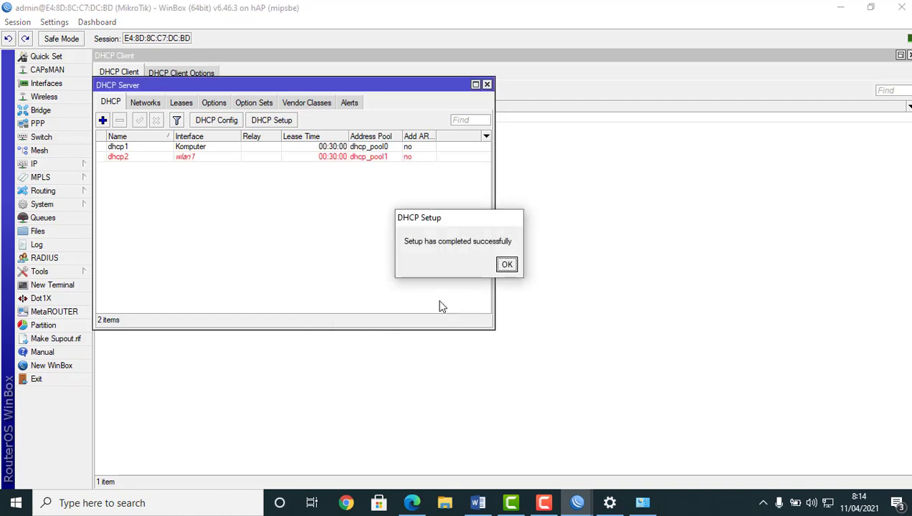
left_click(506, 265)
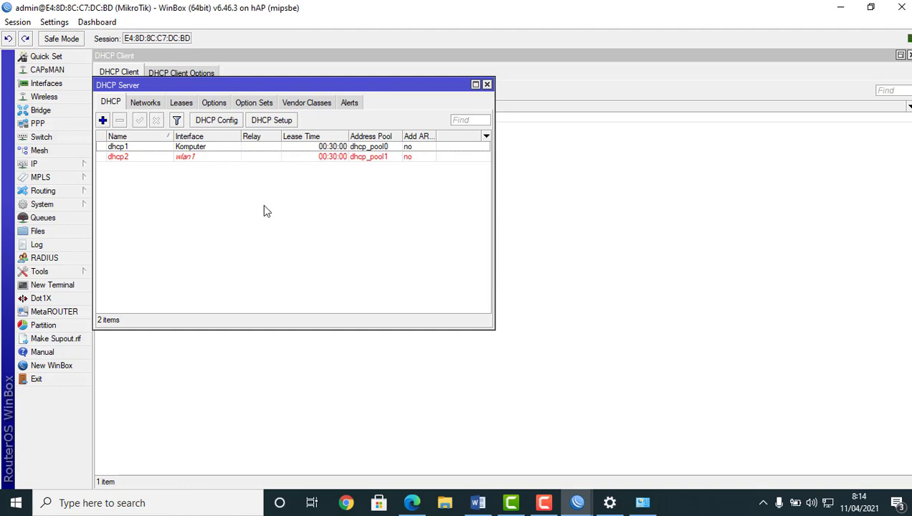
Connect the laptop to the UJICOBAUSERMAN Wi-Fi network
left_click(713, 203)
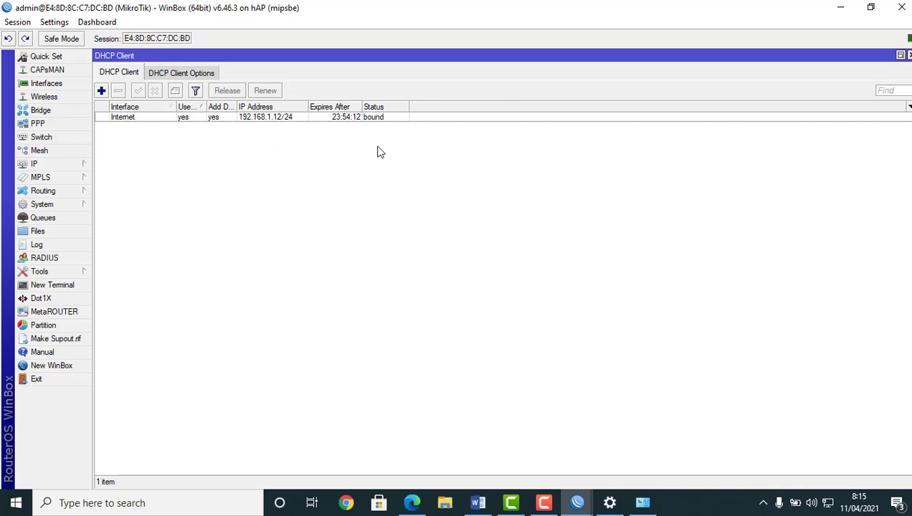
left_click(827, 503)
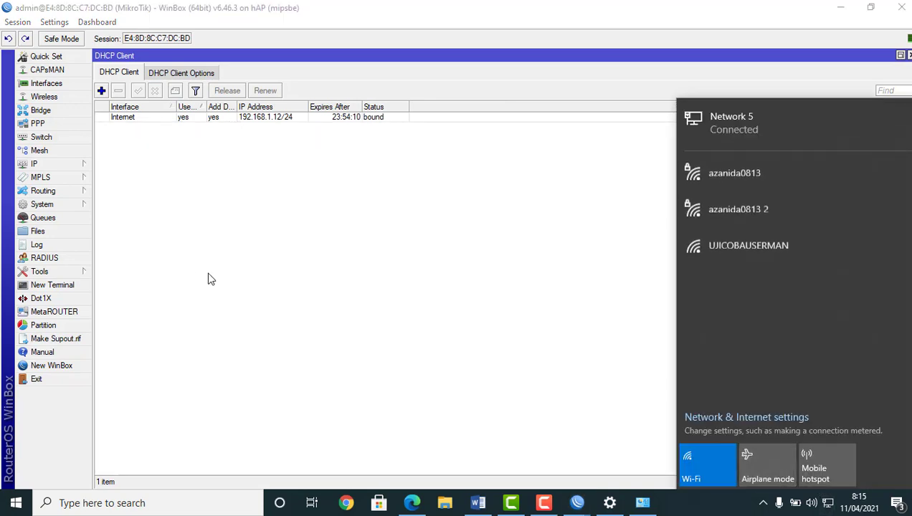
left_click(722, 246)
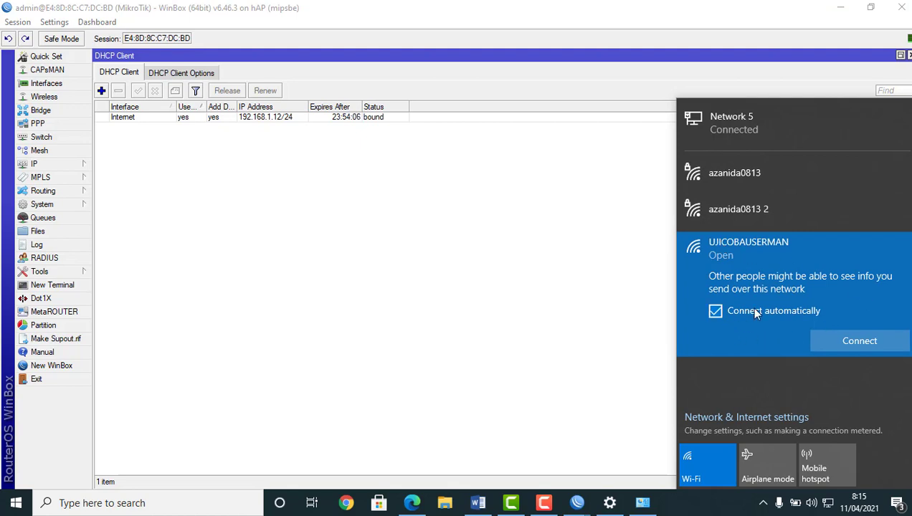
left_click(842, 344)
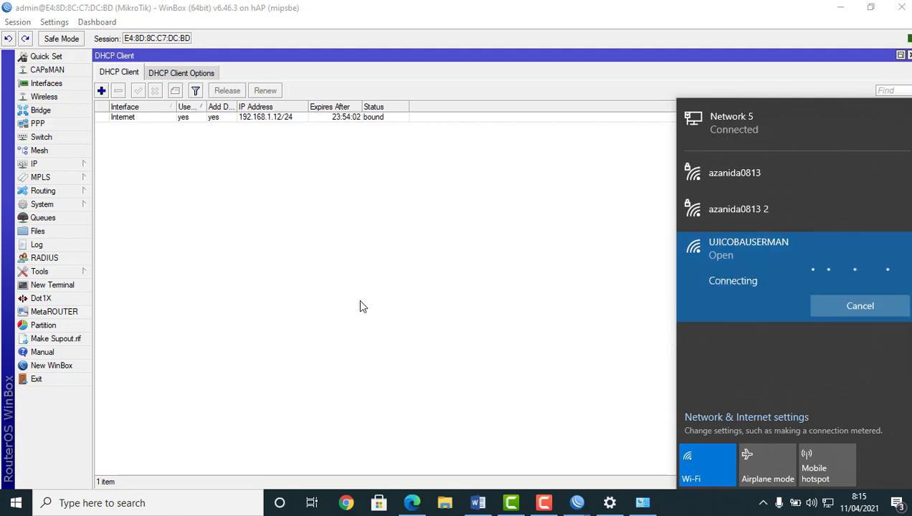
left_click(439, 287)
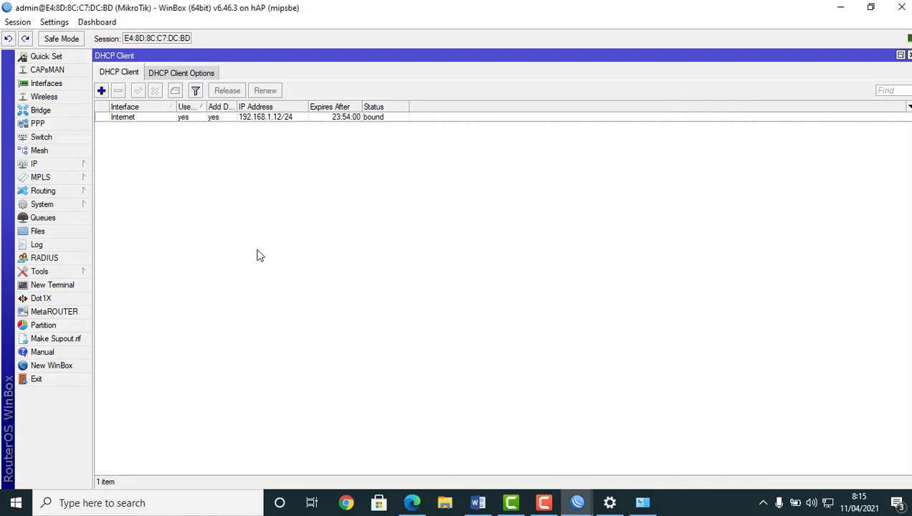
Check the DHCP Server list, then switch Wi-Fi off and return to the DHCP Client list
left_click(54, 167)
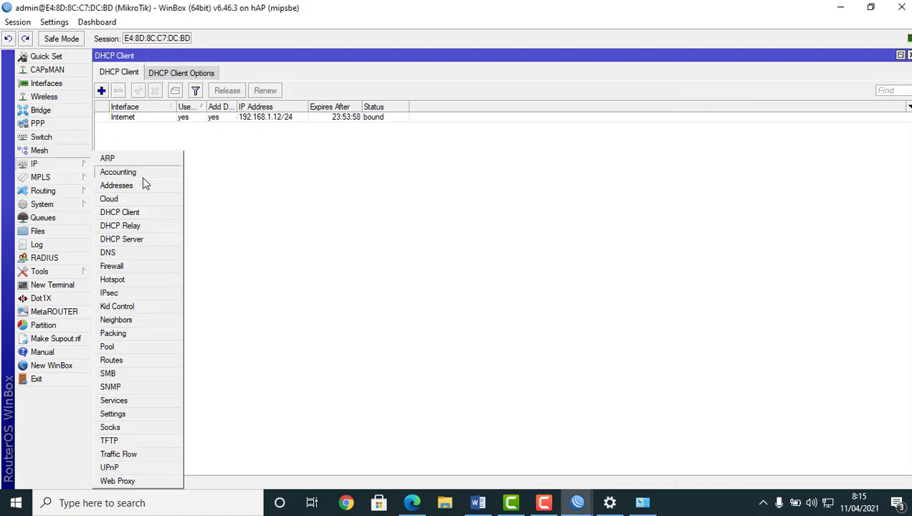
left_click(127, 239)
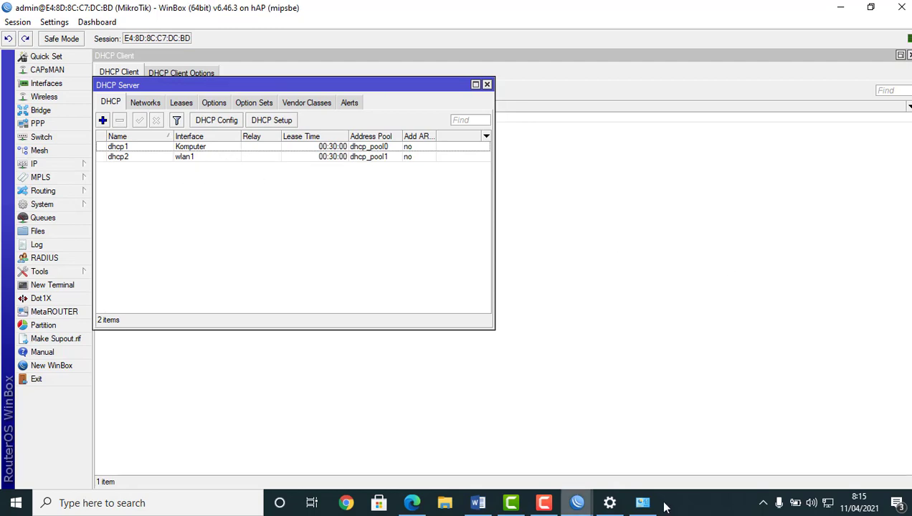
left_click(825, 500)
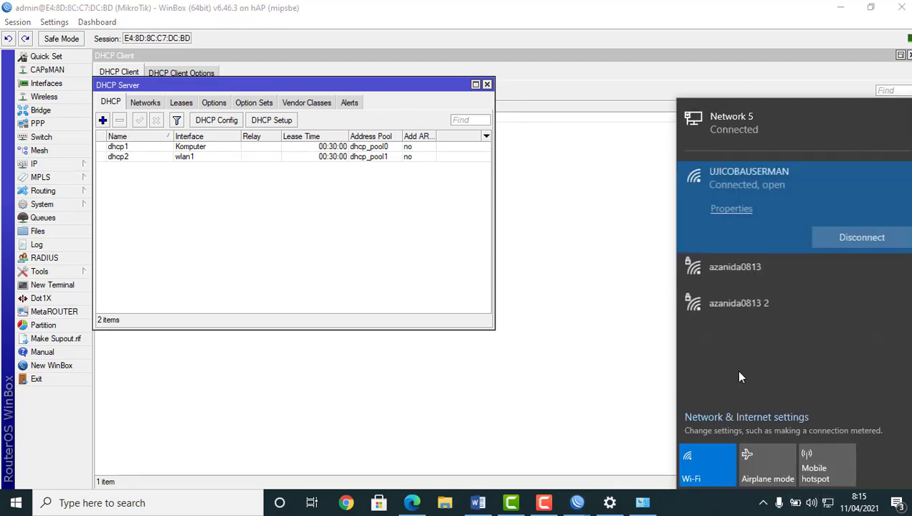
left_click(724, 466)
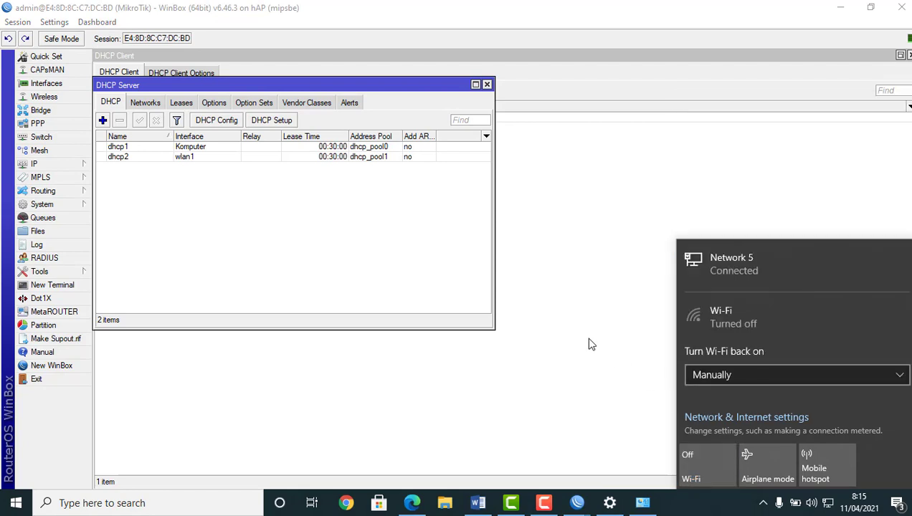
left_click(645, 358)
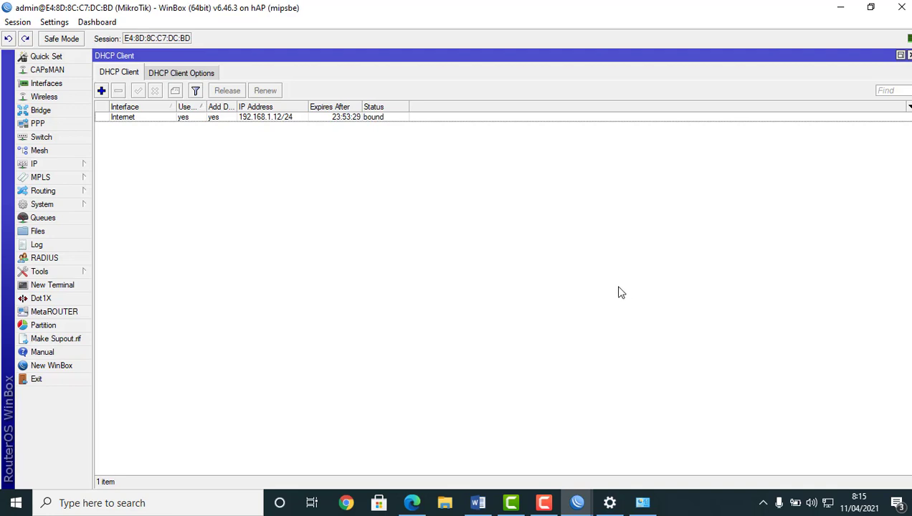
Start Hotspot Setup on wlan1 with Masquerade Network turned off
left_click(57, 166)
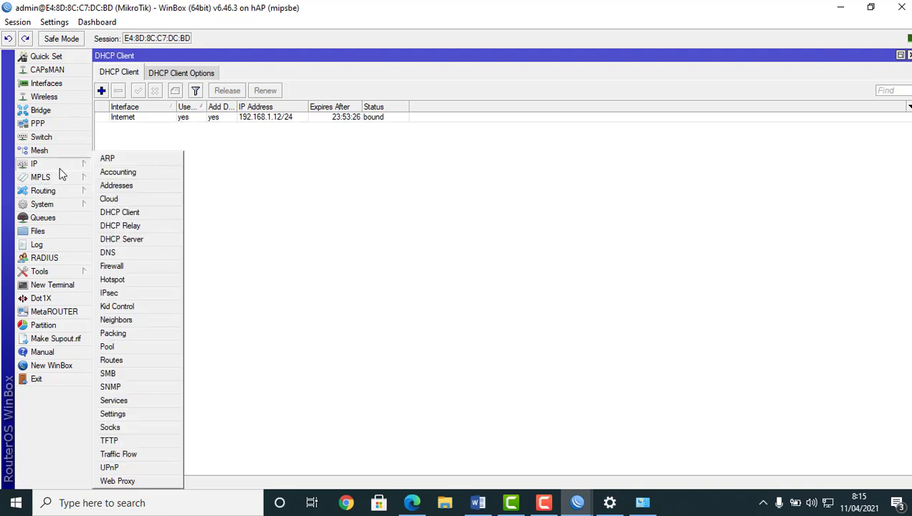
left_click(112, 281)
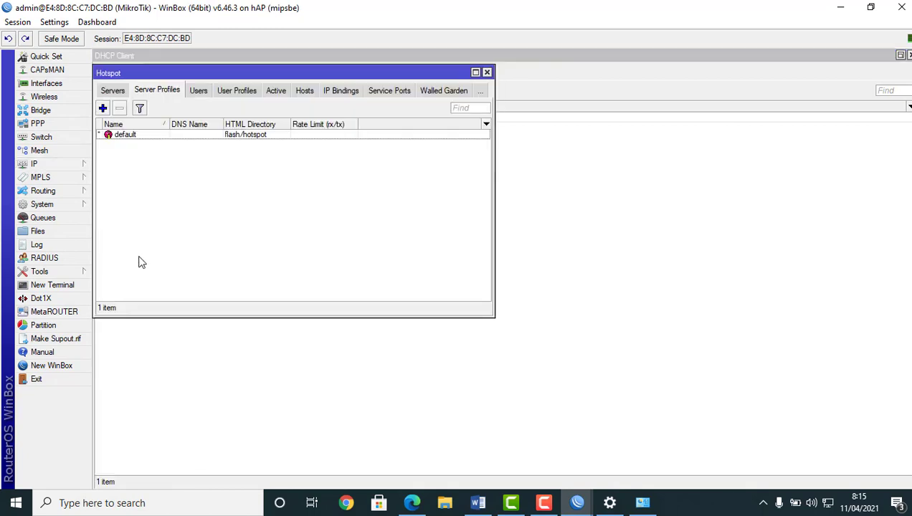
left_click(113, 93)
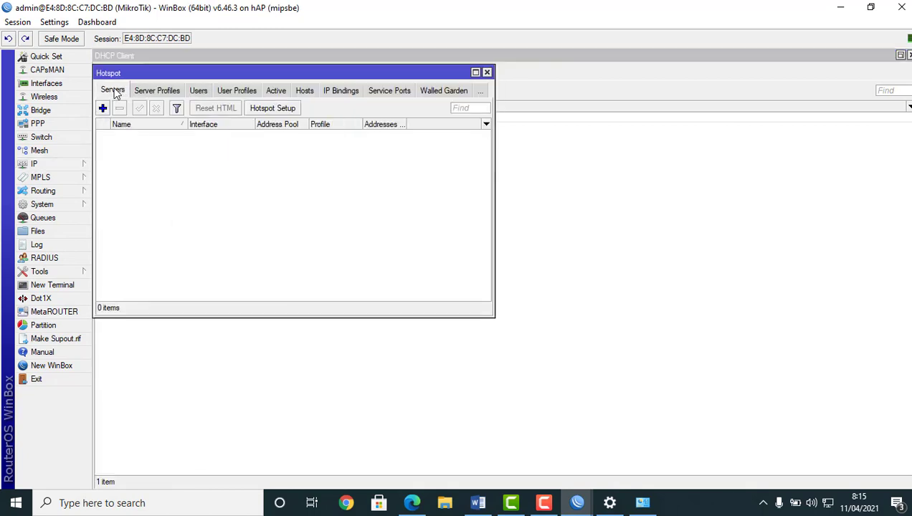
left_click(265, 108)
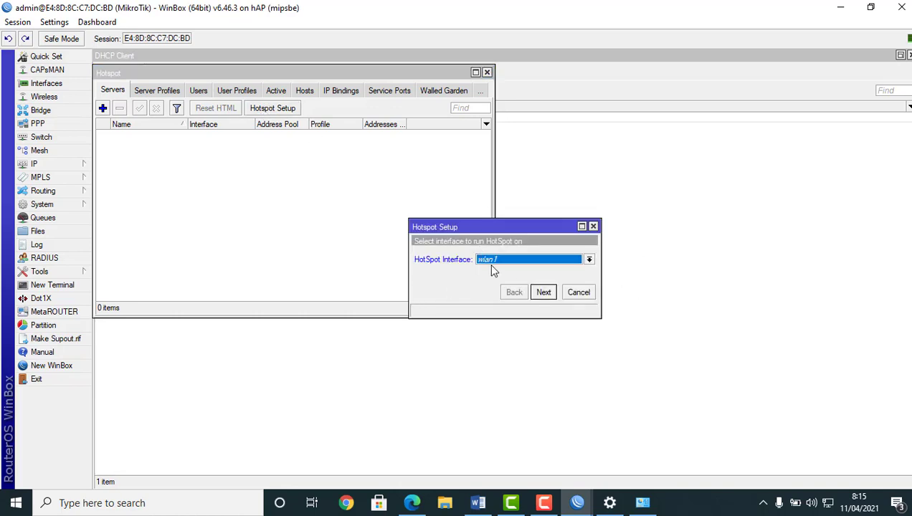
left_click(543, 293)
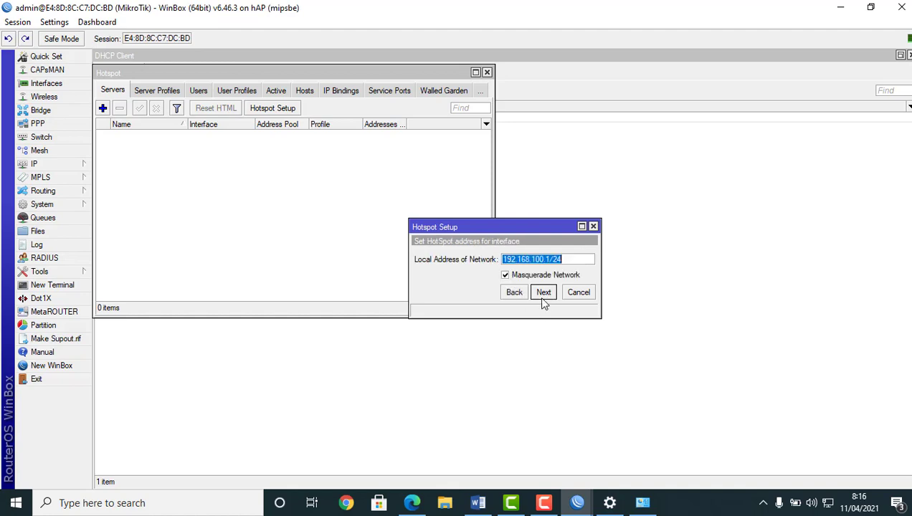
left_click(510, 276)
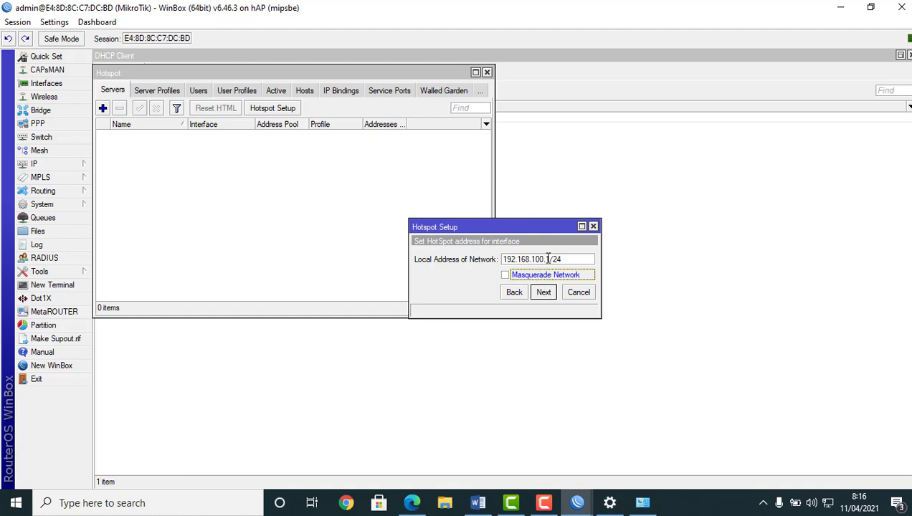
Accept 192.168.100.1/24, default pool, no certificate, SMTP 0.0.0.0; set DNS to 192.168.100.1
left_click(543, 292)
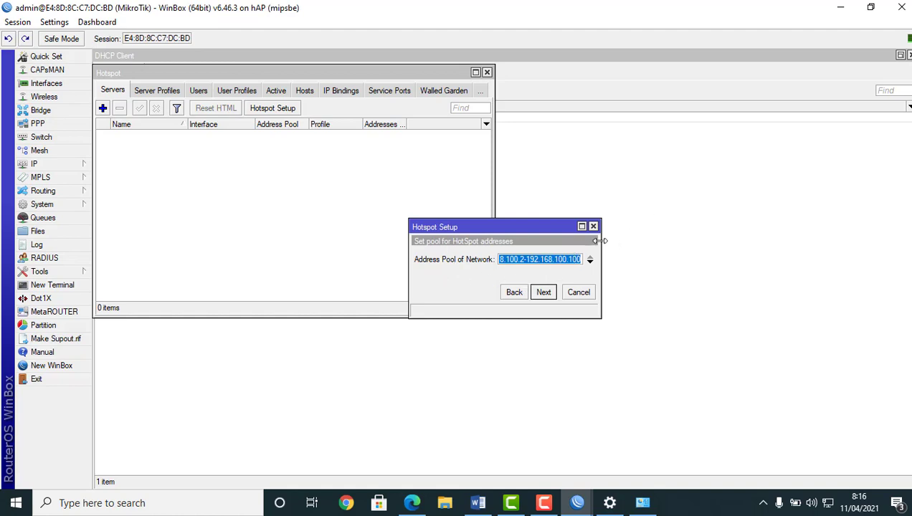
left_click(543, 292)
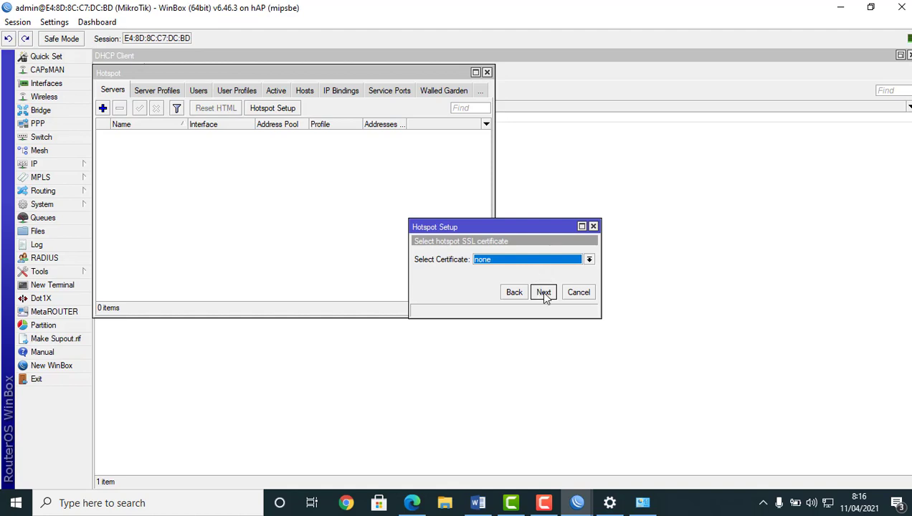
left_click(543, 293)
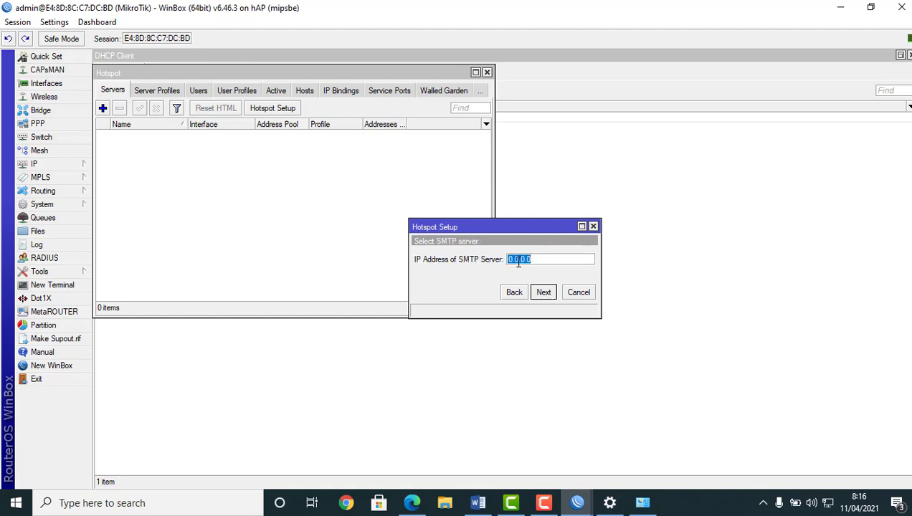
left_click(543, 293)
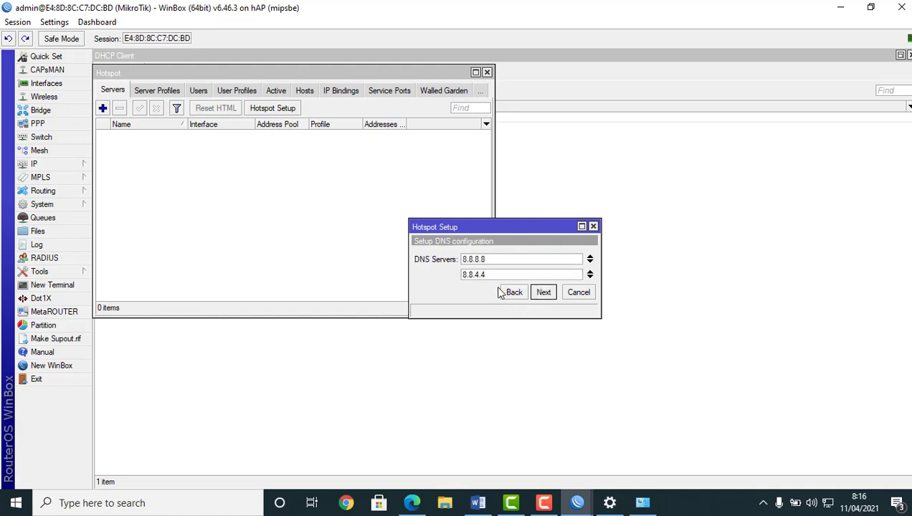
left_click(589, 275)
type("1")
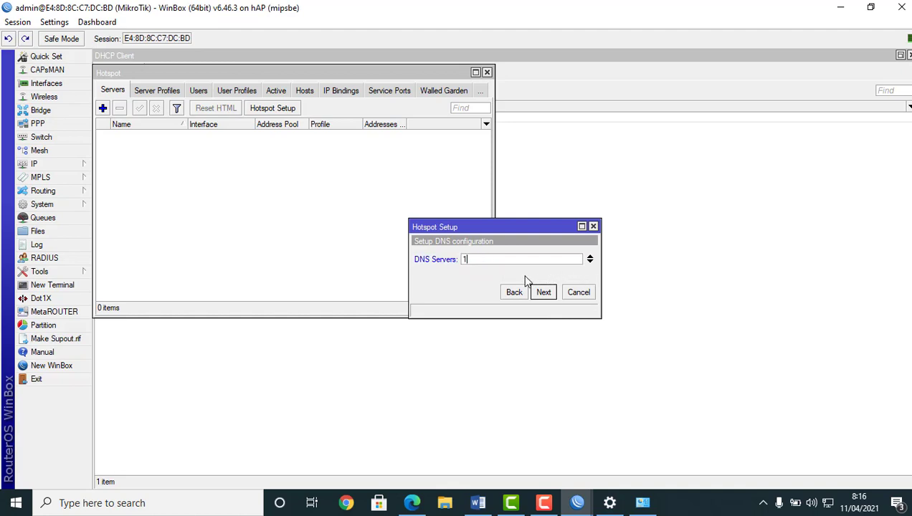
type("92.168.100.1")
Set hotspot DNS name smekta.sh.idc and a password for user admin, finishing the wizard
left_click(544, 292)
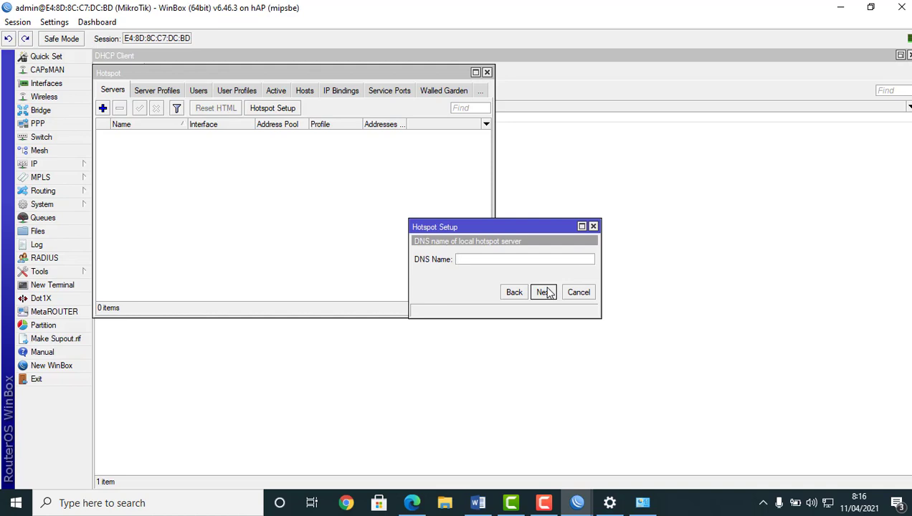
type("smekta")
type(".")
type("sh.i")
type("d")
type("c")
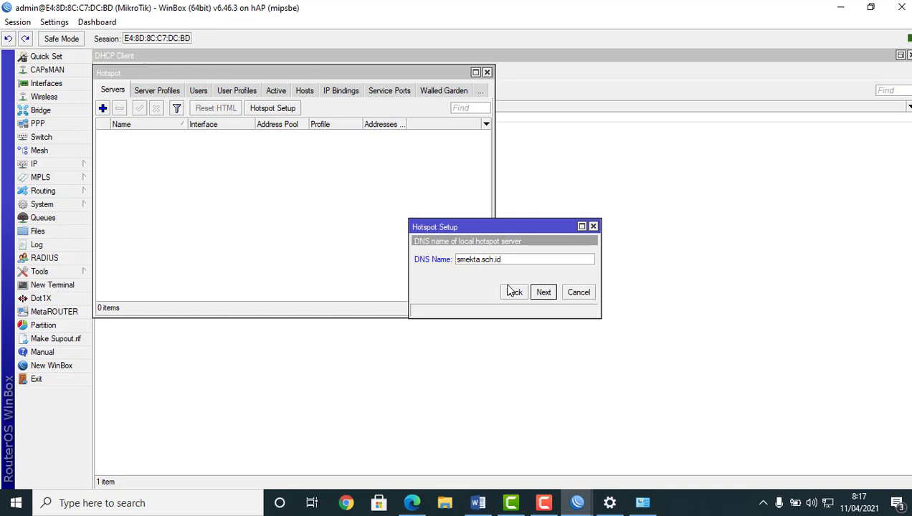
left_click(543, 292)
left_click(528, 274)
type("1")
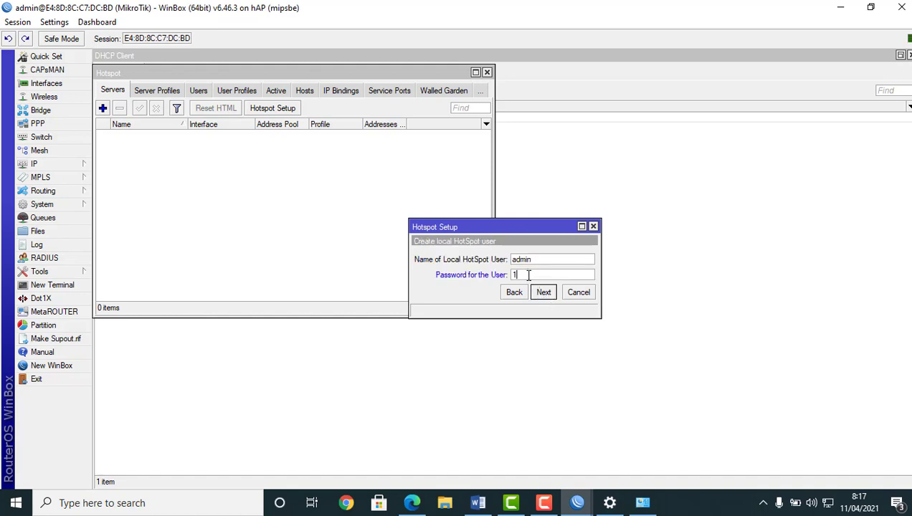
type("23")
left_click(542, 292)
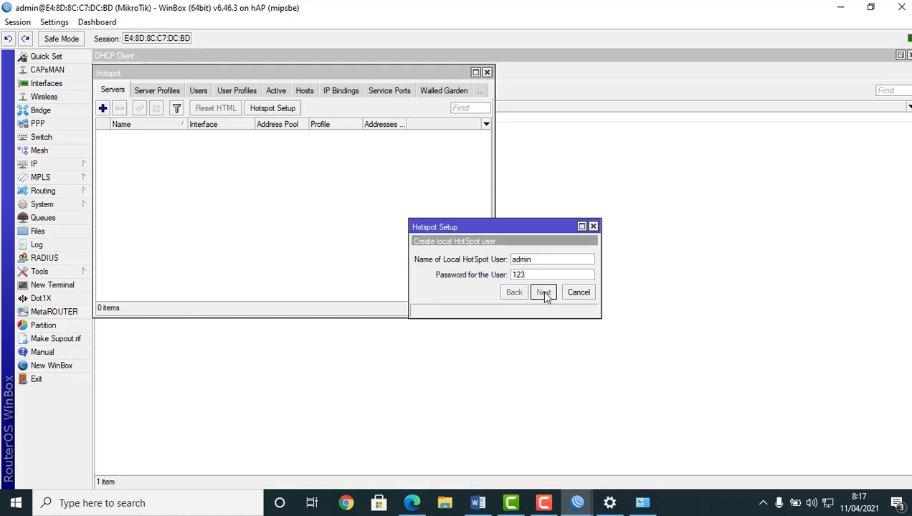
left_click(506, 265)
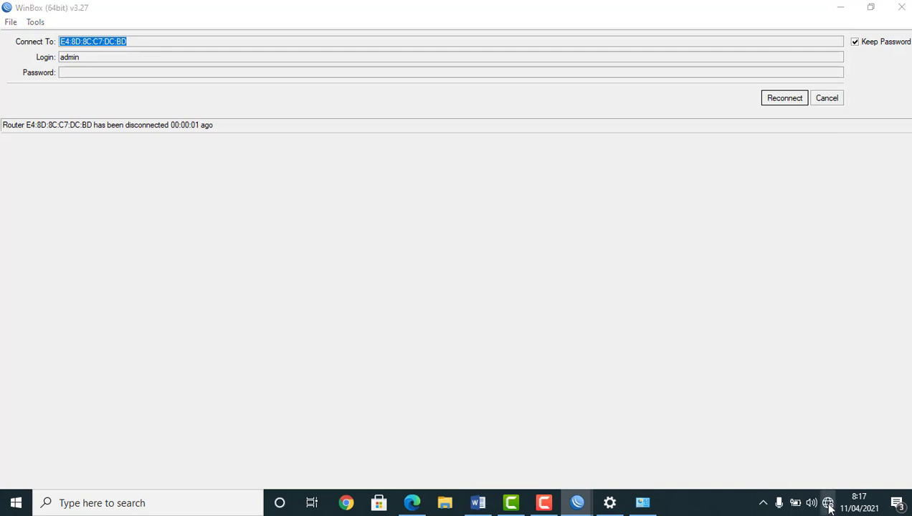
Turn Wi-Fi back on, minimize WinBox and launch Chrome
left_click(829, 502)
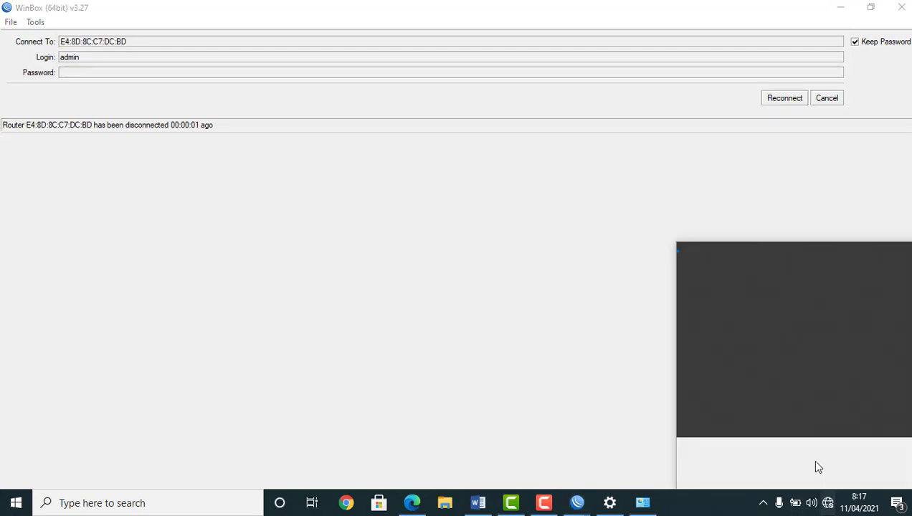
left_click(705, 466)
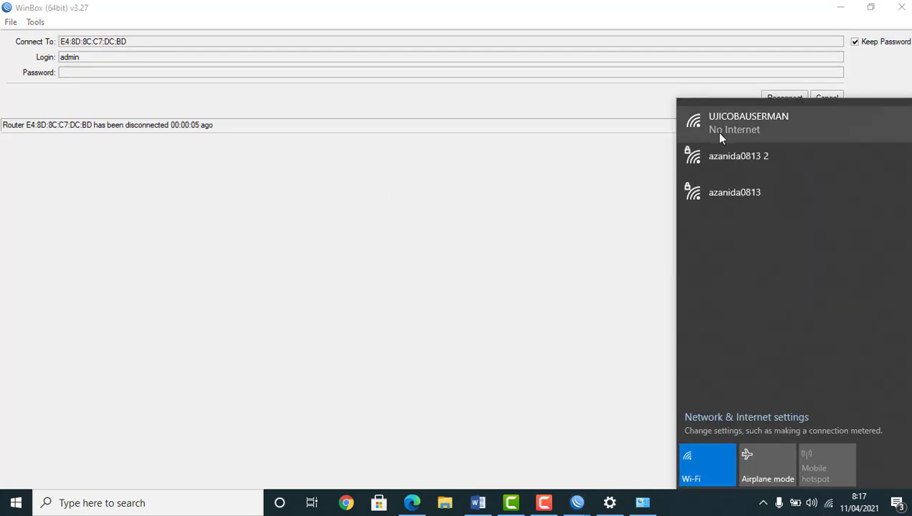
left_click(838, 9)
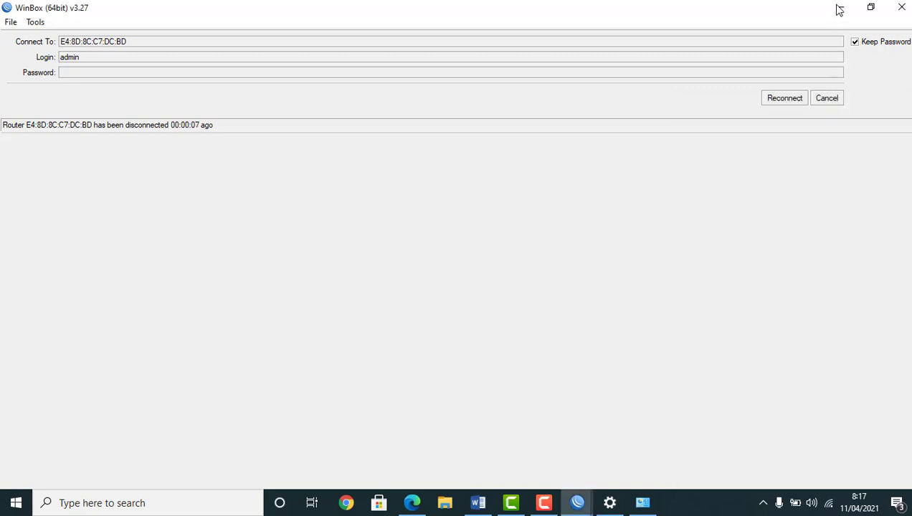
left_click(837, 8)
left_click(347, 503)
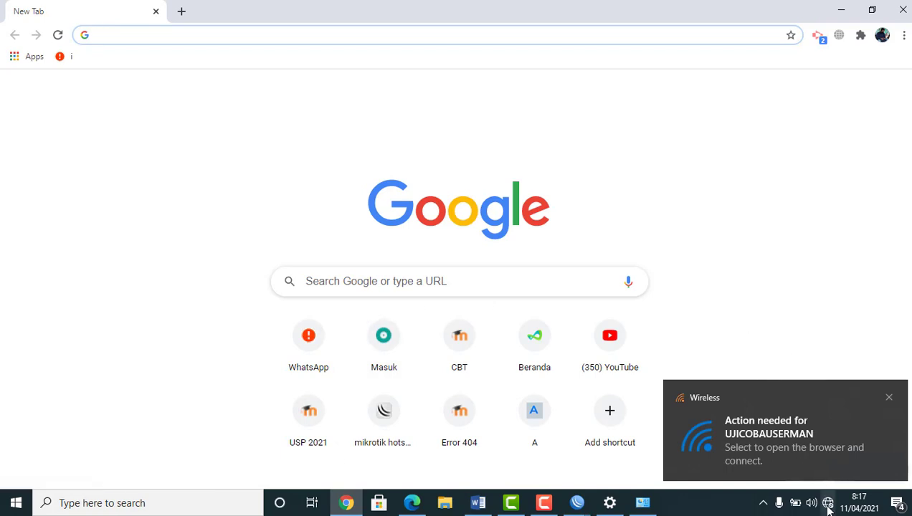
Disconnect from and reconnect to the open UJICOBAUSERMAN network
left_click(802, 437)
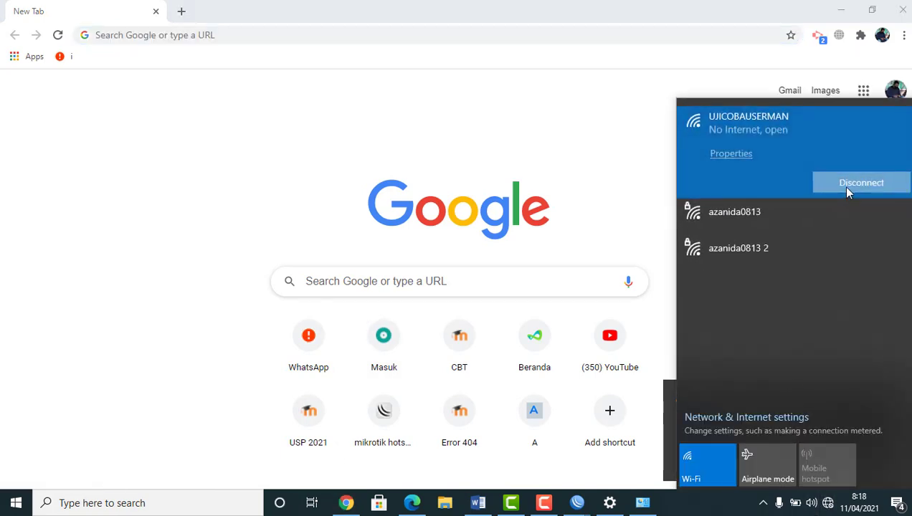
left_click(827, 182)
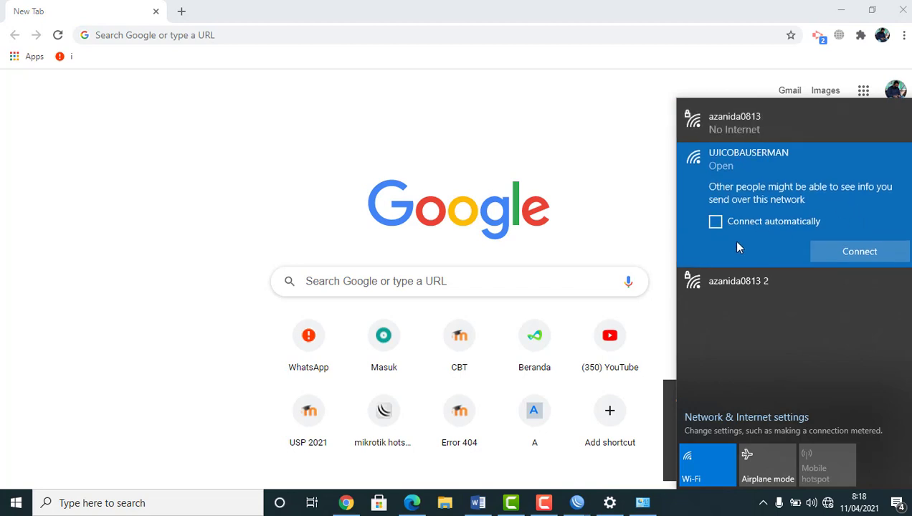
left_click(851, 255)
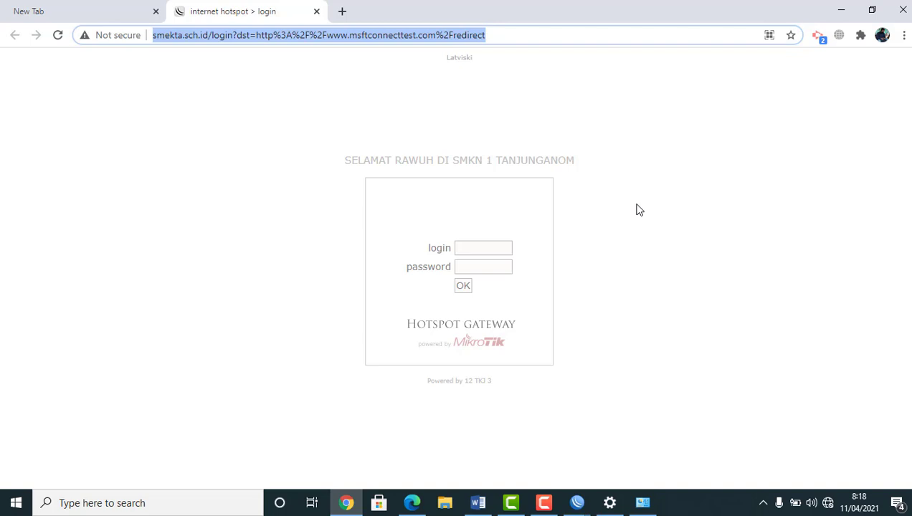
Log in on the hotspot page as admin with its password and dismiss the save-password prompt
left_click(485, 250)
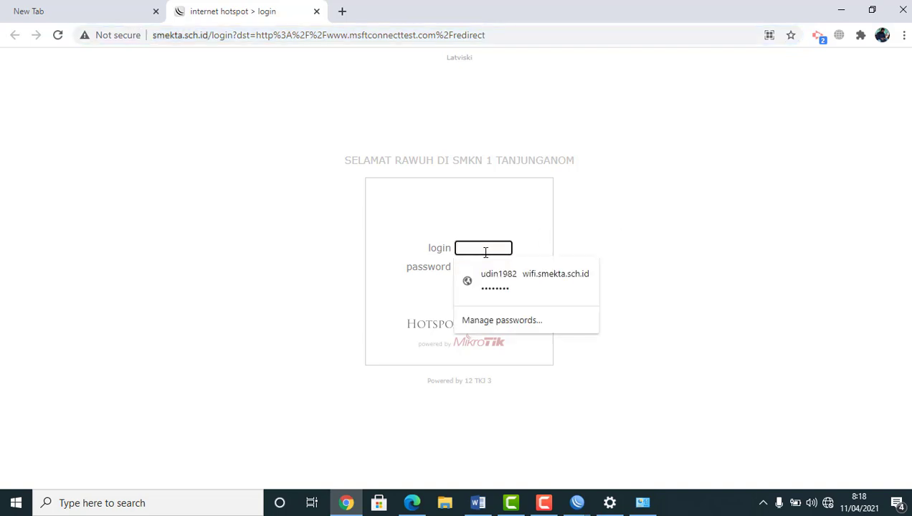
type("admin")
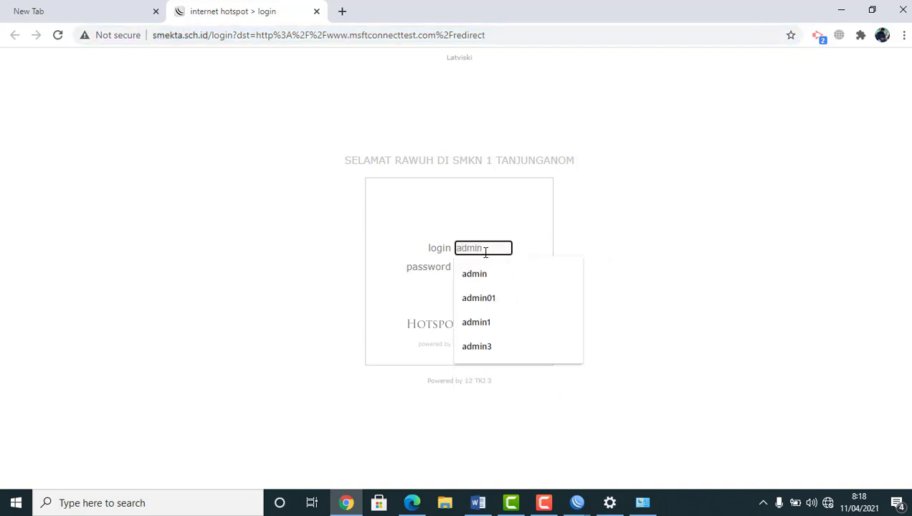
left_click(660, 217)
left_click(469, 267)
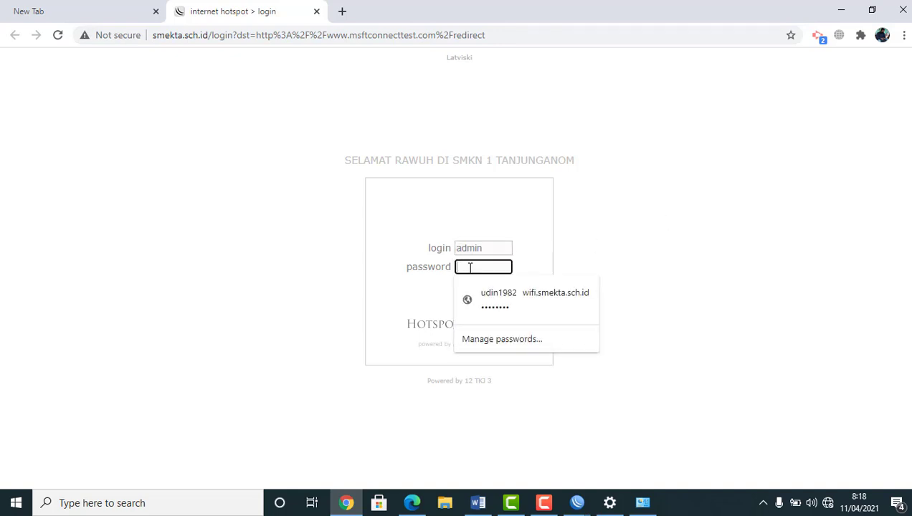
type("•••")
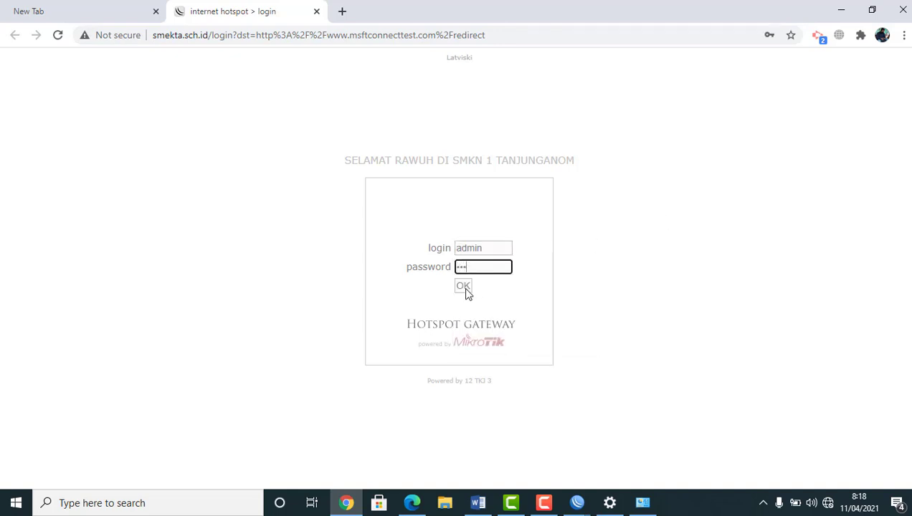
left_click(467, 289)
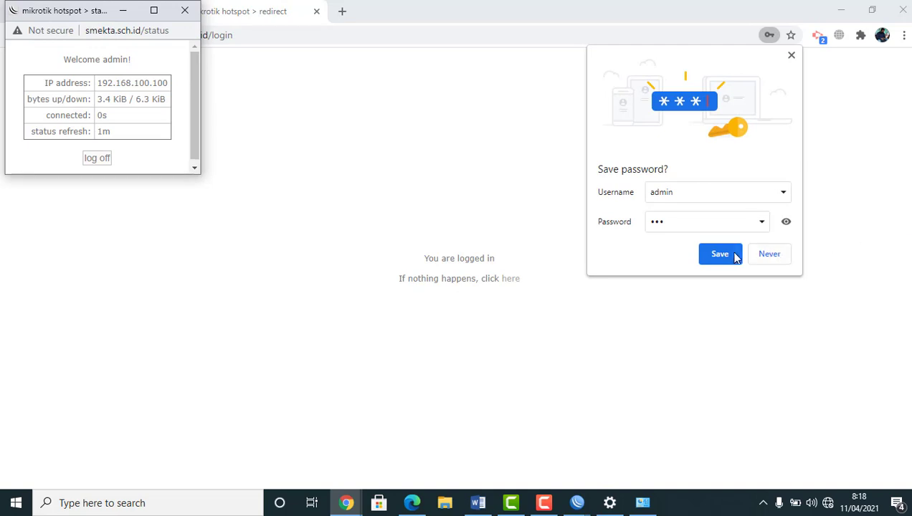
left_click(762, 256)
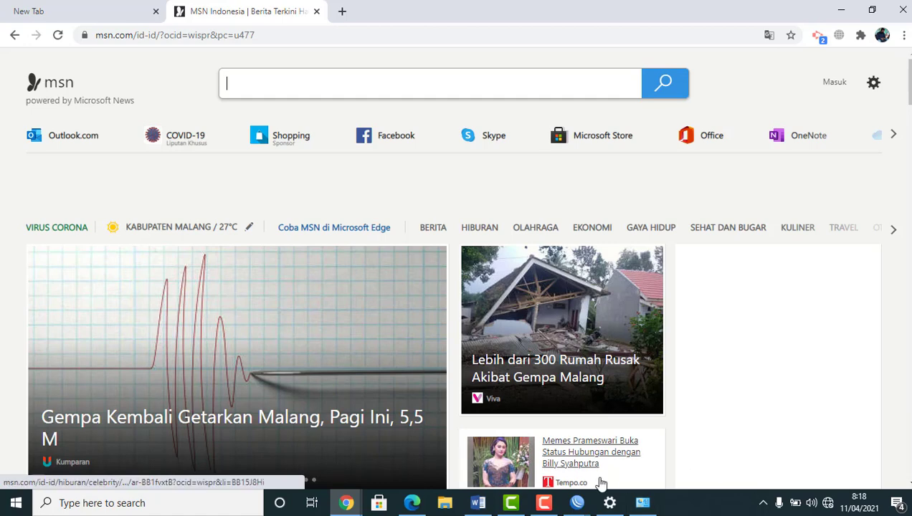
left_click(577, 503)
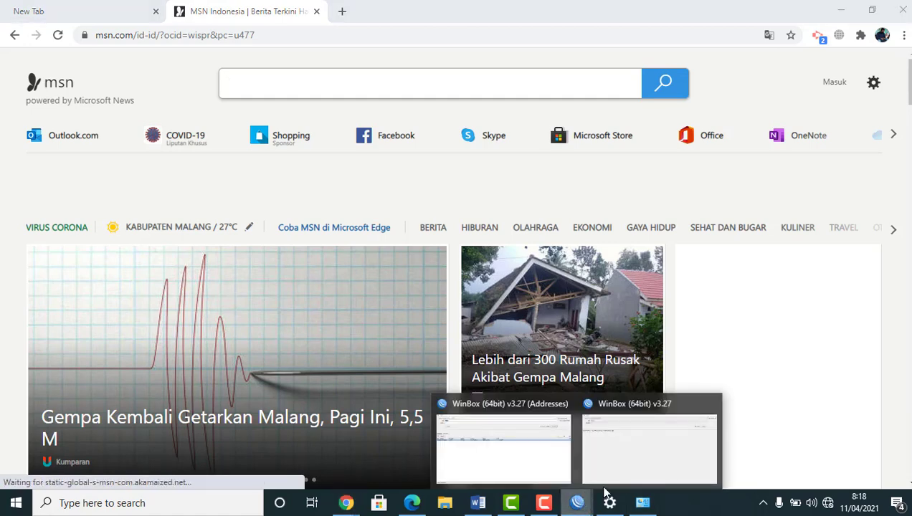
Reconnect WinBox to the router at 192.168.100.1 and maximize the session window
left_click(534, 459)
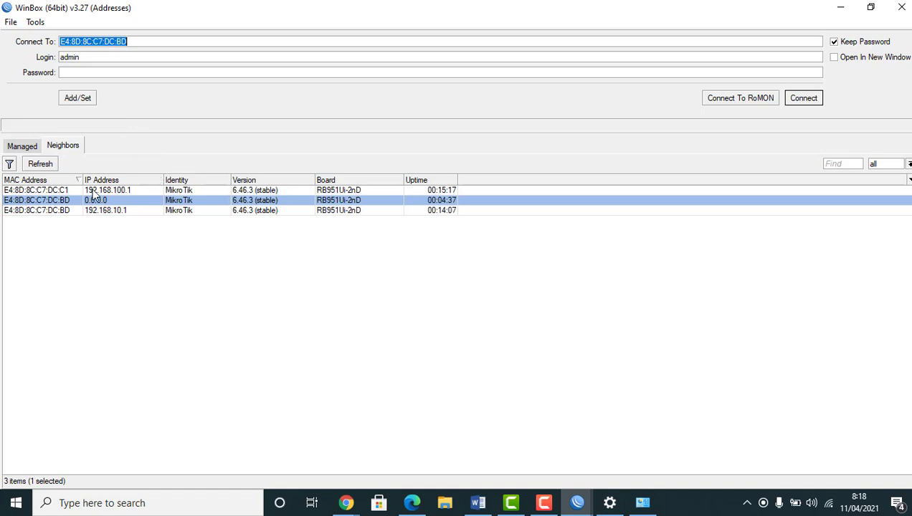
left_click(50, 190)
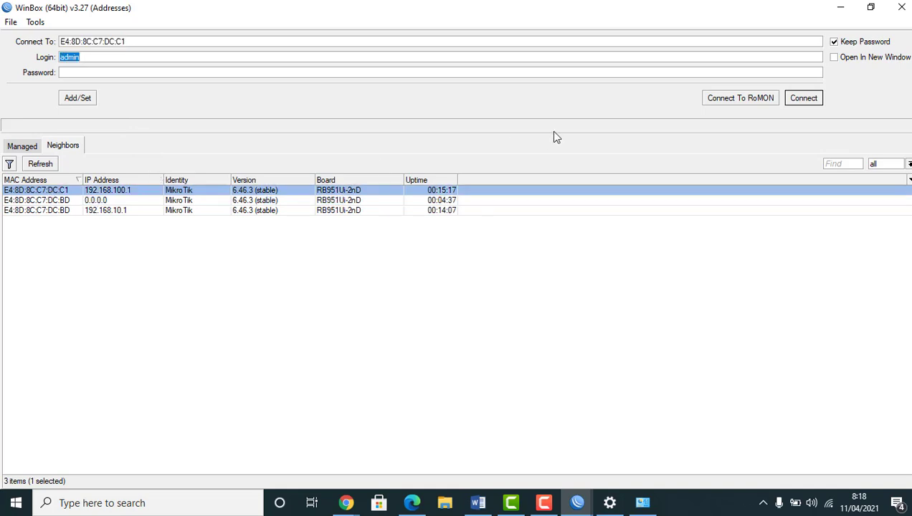
left_click(803, 99)
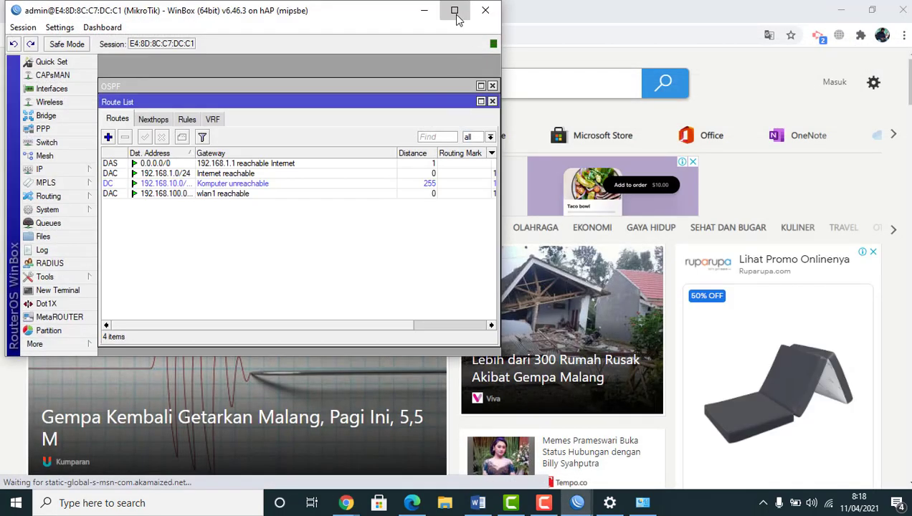
left_click(453, 10)
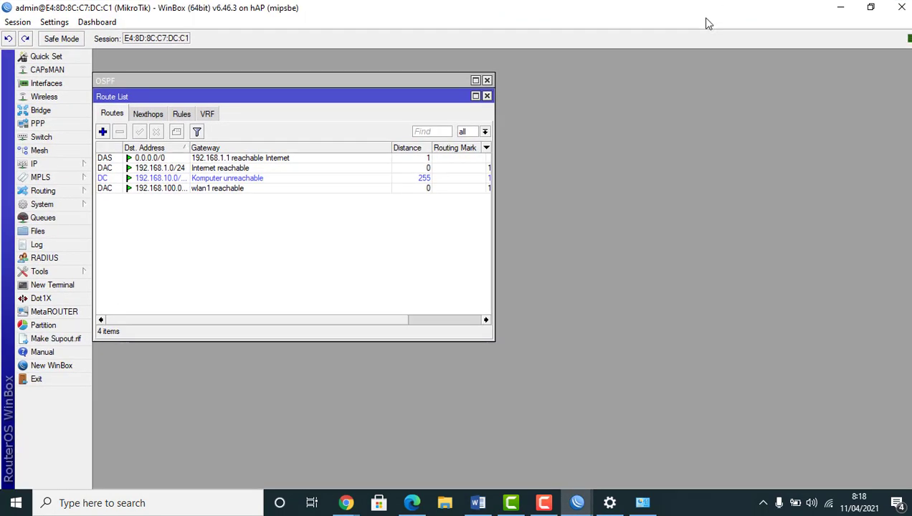
Close the Route List and OSPF windows and expand the IP menu in the side bar
left_click(487, 96)
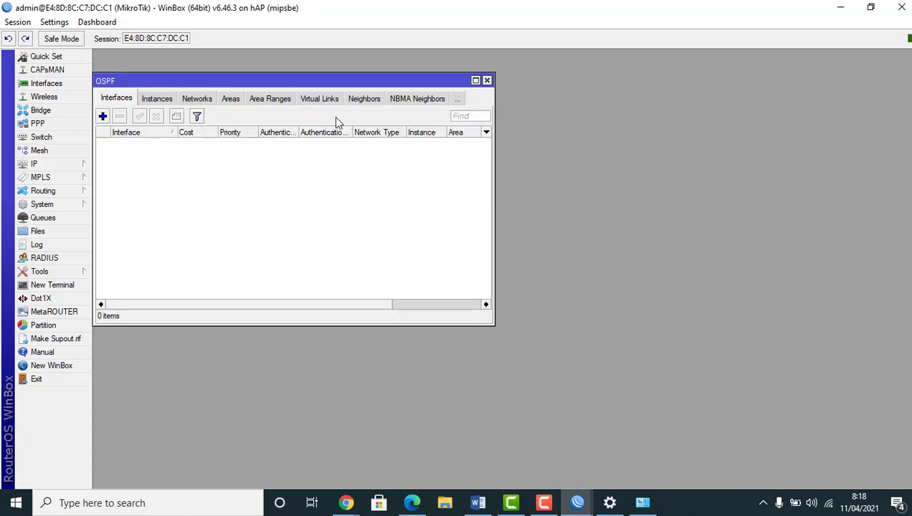
left_click(486, 81)
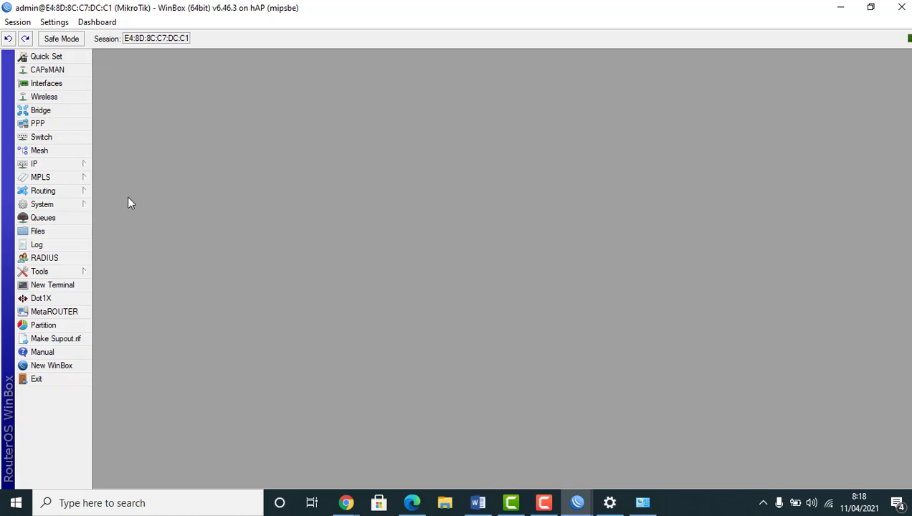
left_click(71, 168)
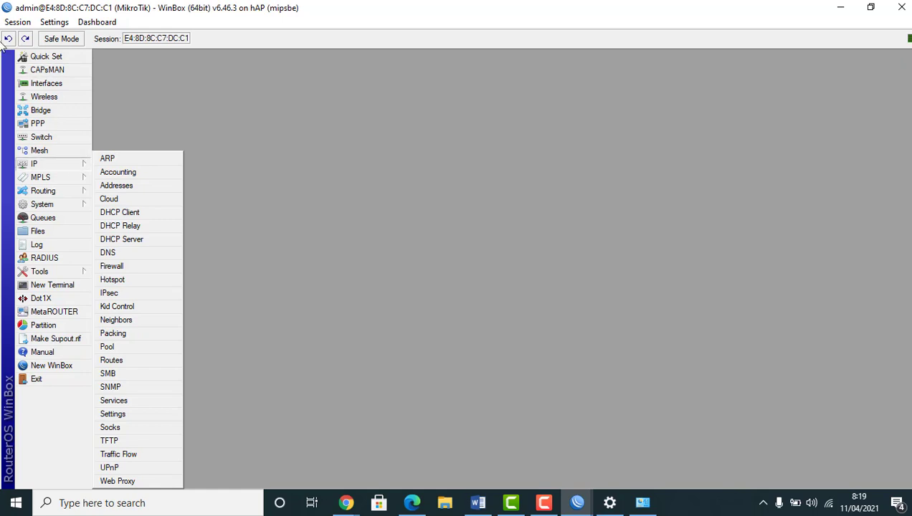
mouse_move(63, 174)
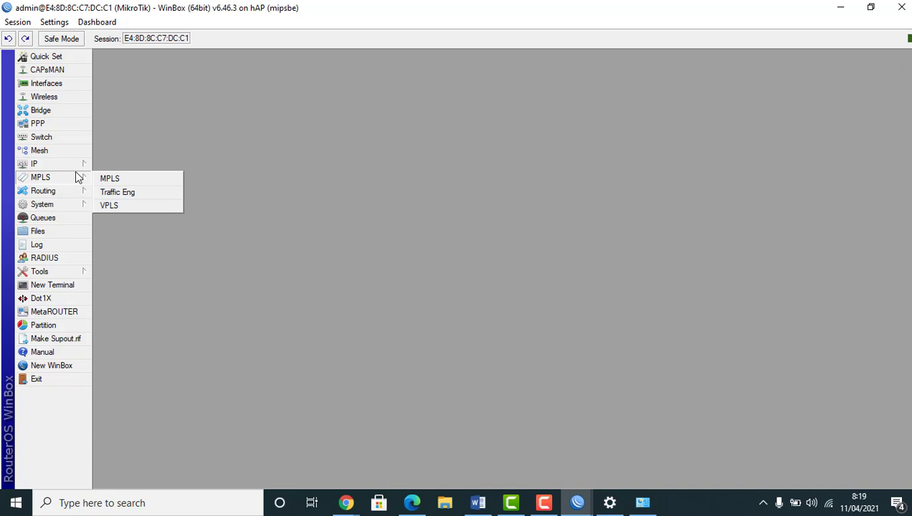
mouse_move(55, 166)
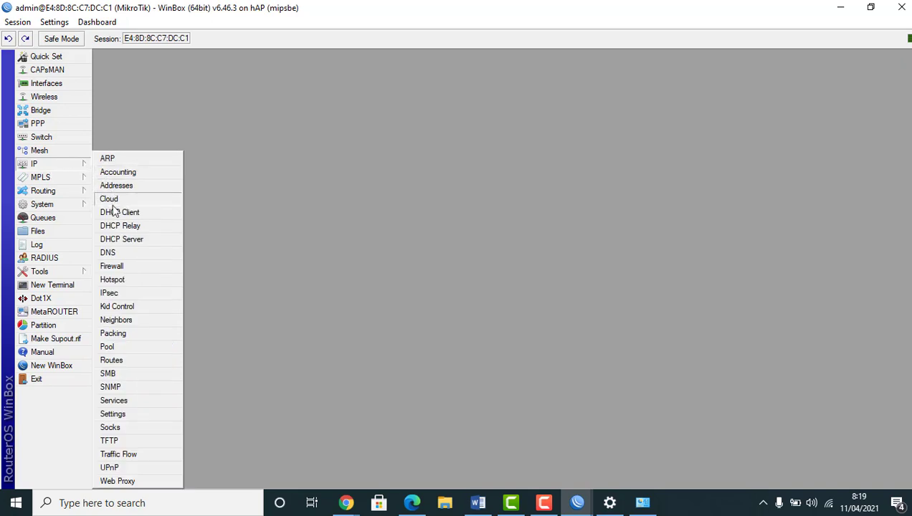
In IP > Hotspot > User Profiles, add a new profile named guru
left_click(115, 279)
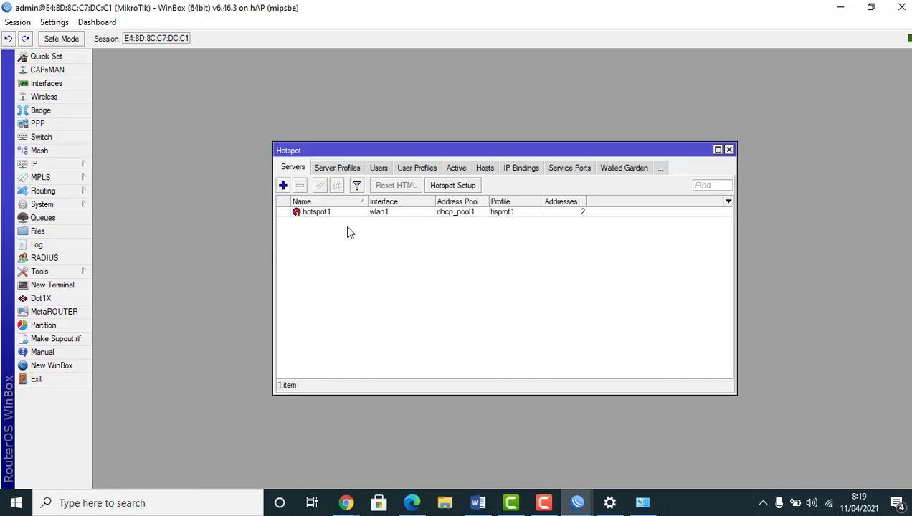
left_click(414, 171)
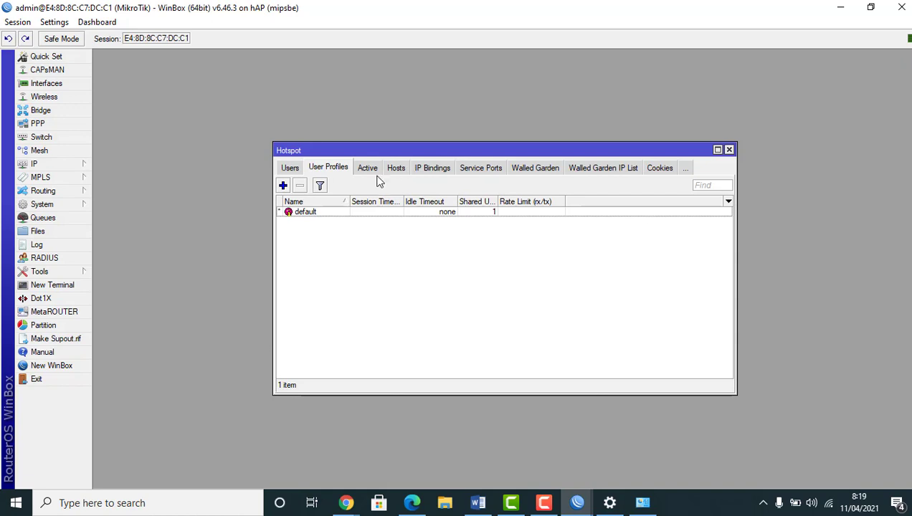
left_click(282, 186)
type("guru")
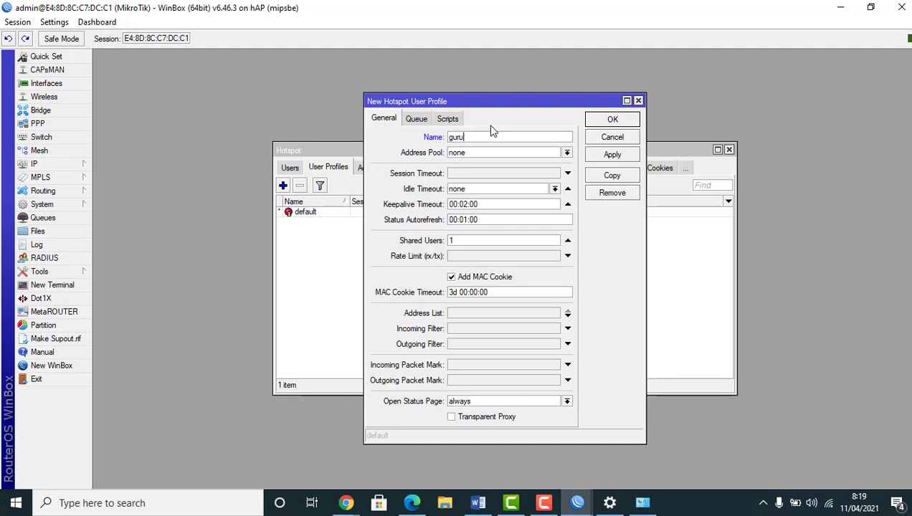
left_click(626, 158)
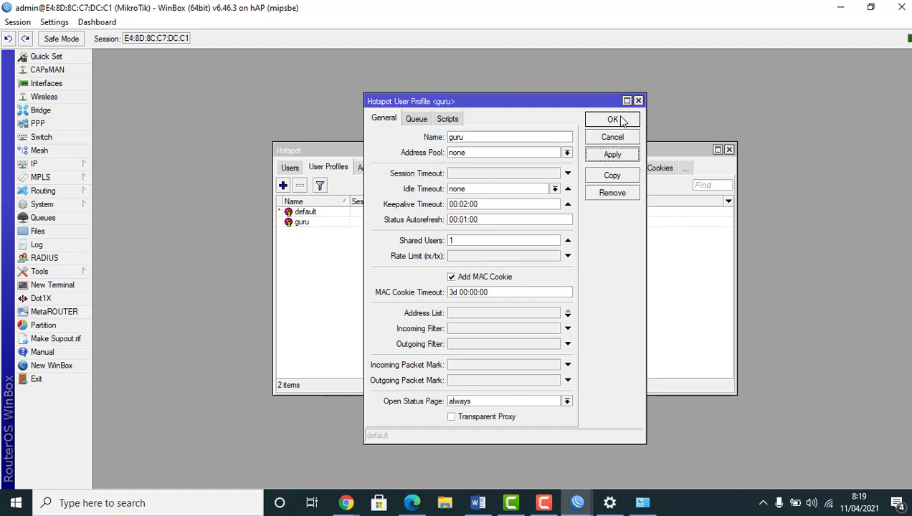
left_click(616, 120)
Add a second hotspot user profile named siswa
left_click(283, 186)
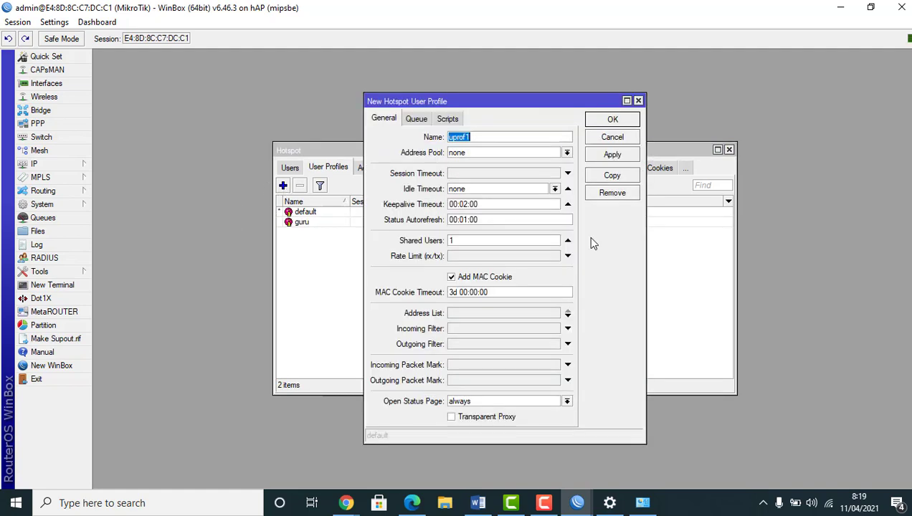
type("siswa")
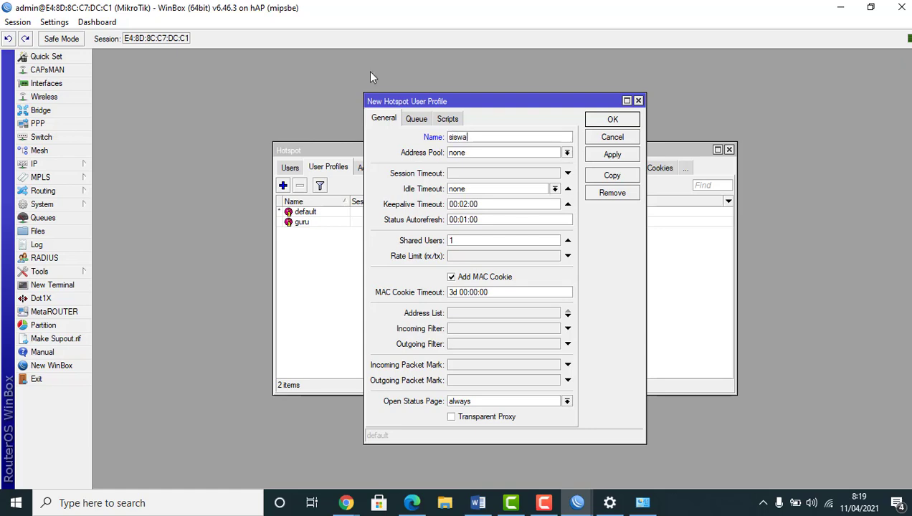
left_click(611, 156)
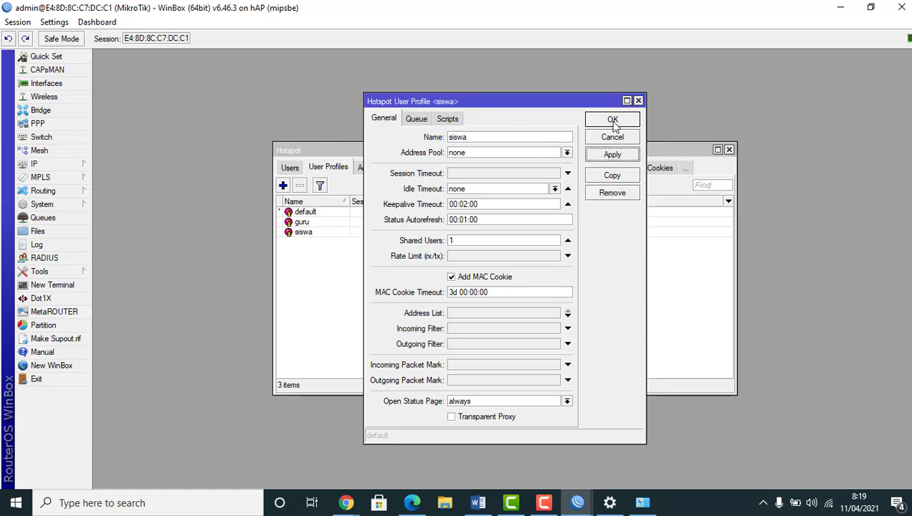
left_click(612, 119)
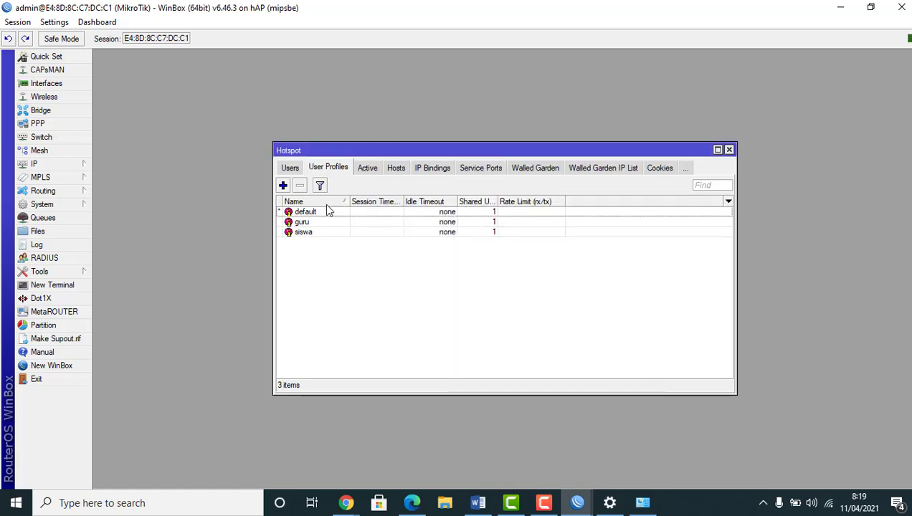
In Hotspot Users, create user siswa1 with a password, assigned to the siswa profile
left_click(290, 168)
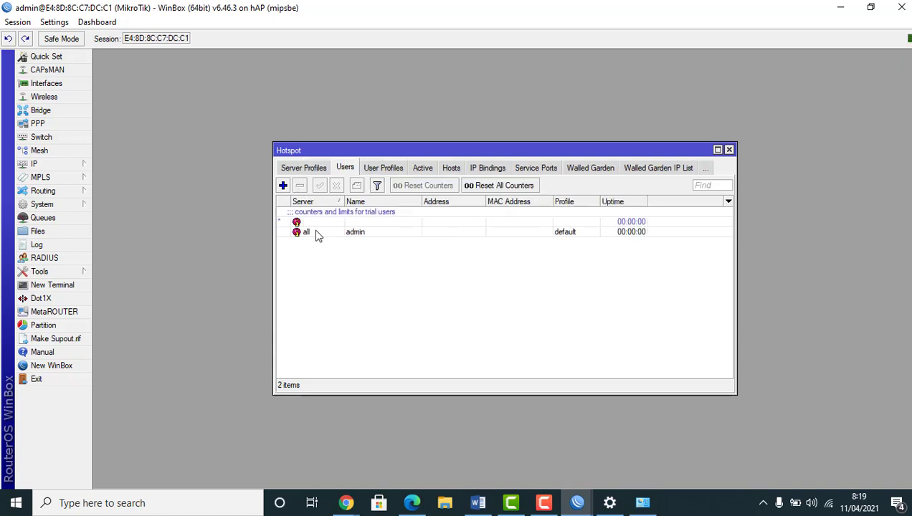
left_click(283, 185)
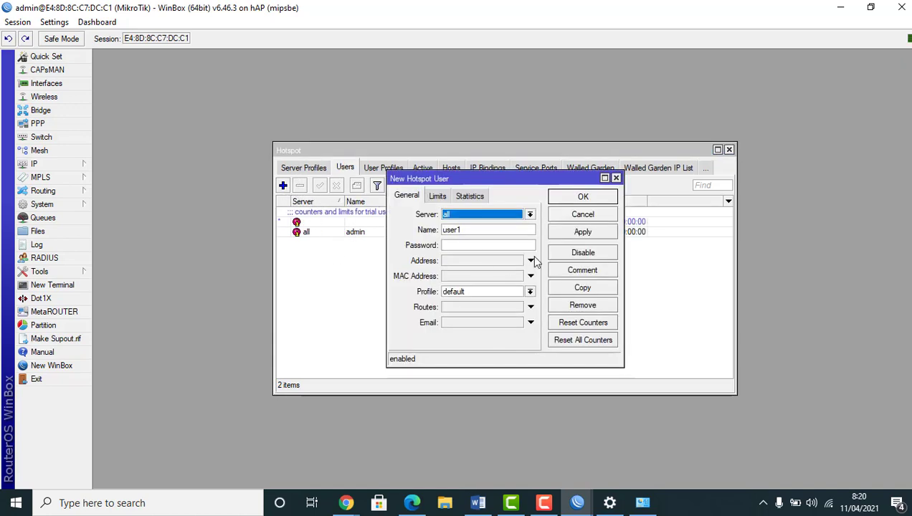
left_click(500, 229)
left_click_drag(500, 230, 370, 237)
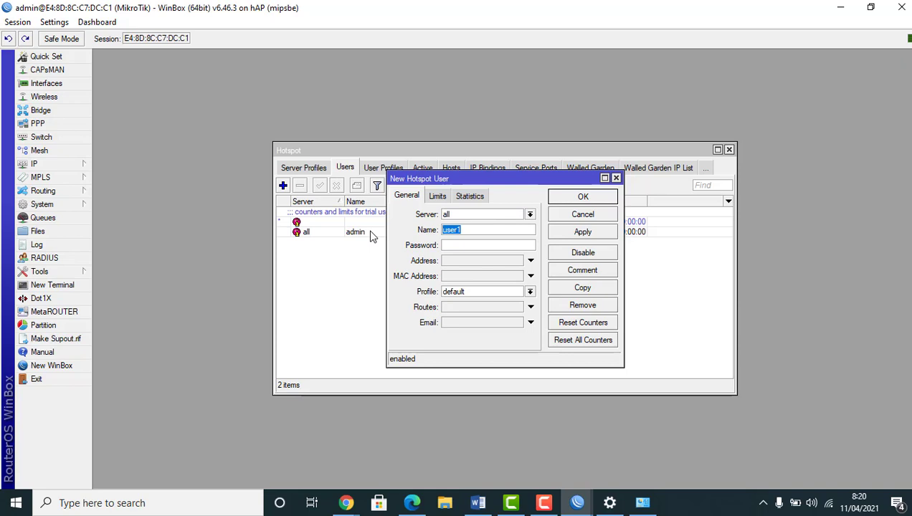
type("si")
type("swa1")
type("**")
left_click(523, 292)
left_click(502, 320)
left_click(583, 232)
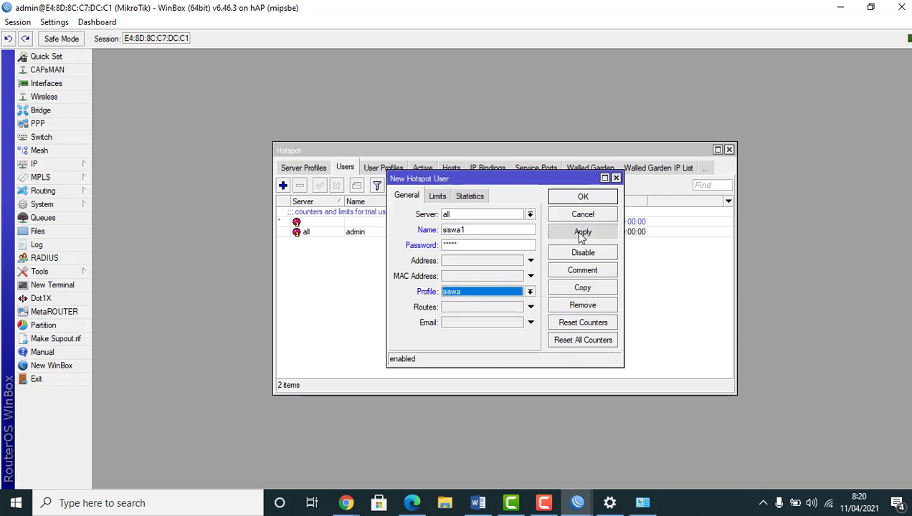
left_click(573, 200)
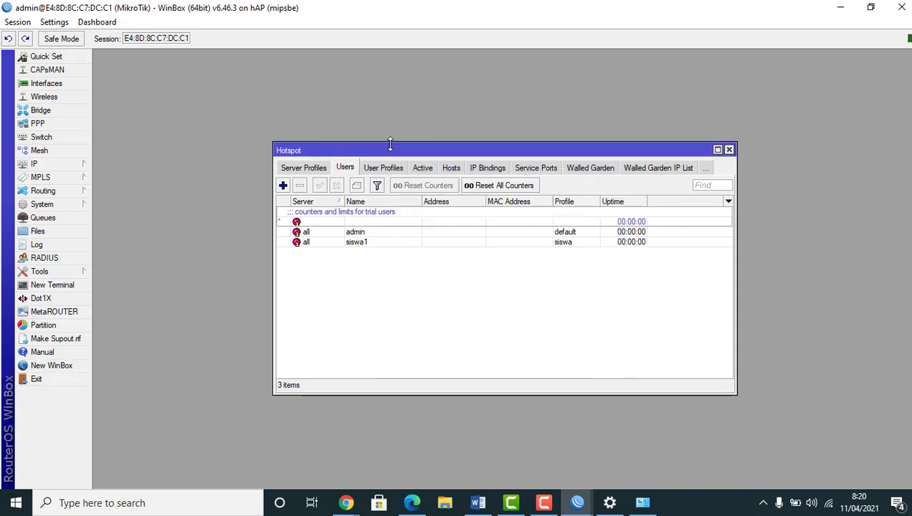
Create hotspot user guru1 with a password, assigned to the guru profile
left_click(283, 187)
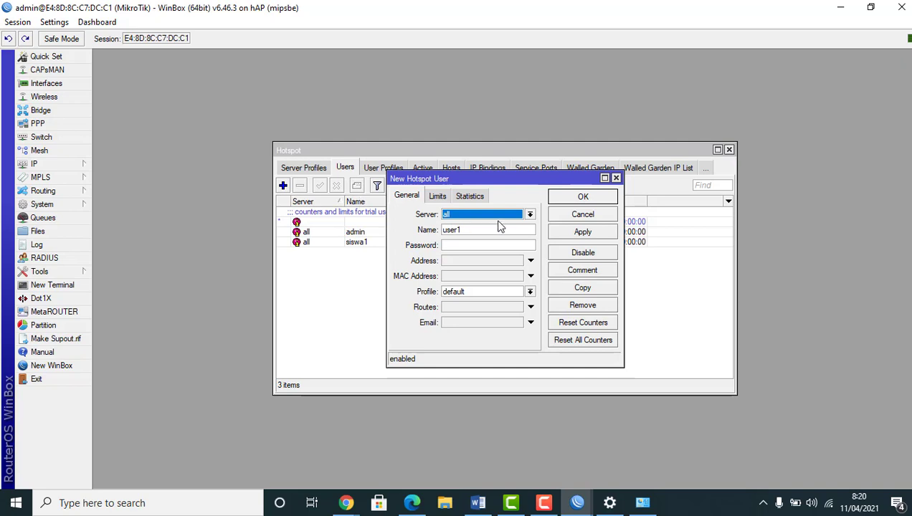
double_click(468, 230)
type("g")
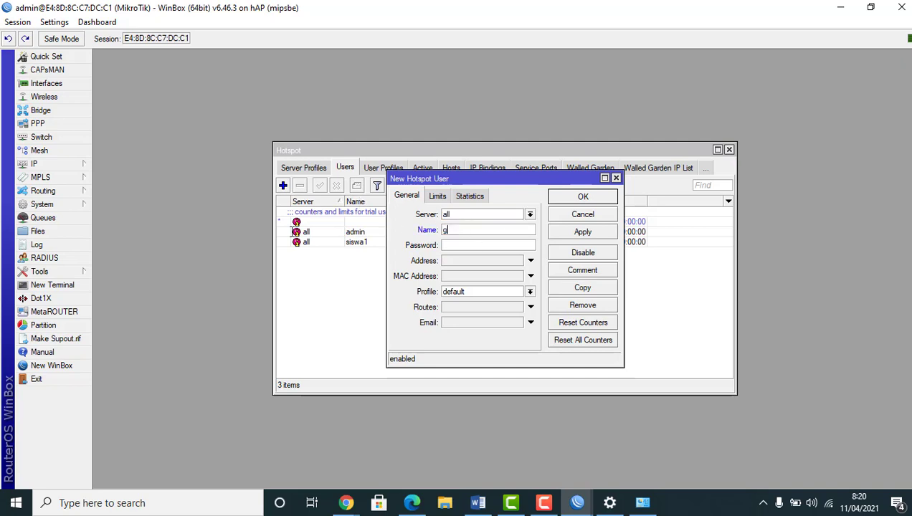
type("uru1")
left_click(450, 245)
type("123")
left_click(475, 292)
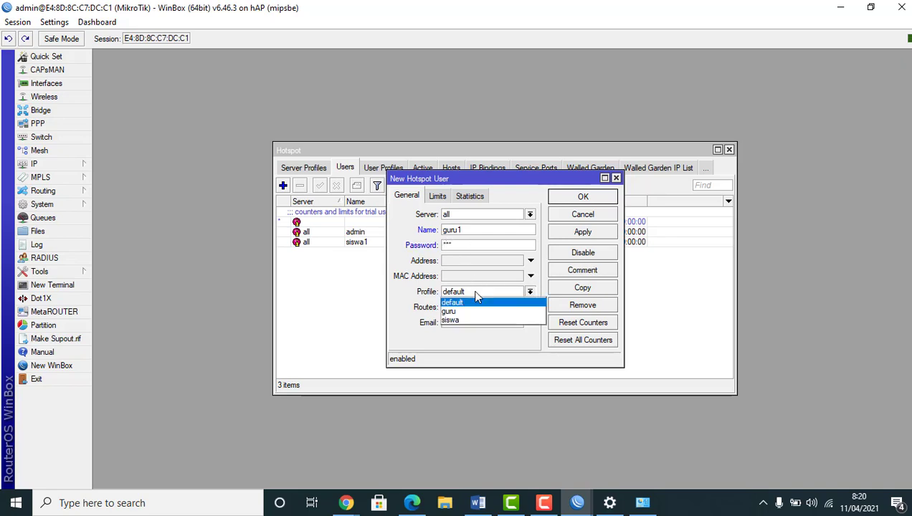
left_click(473, 309)
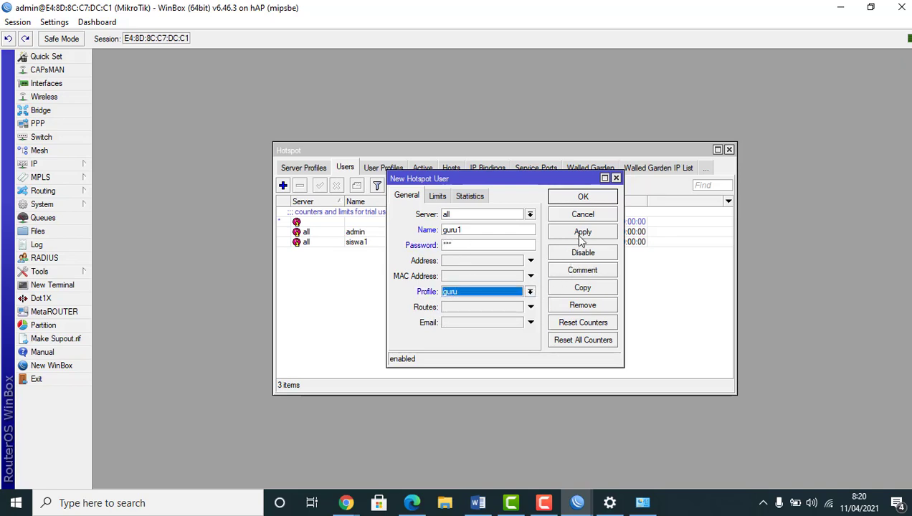
left_click(581, 233)
left_click(582, 197)
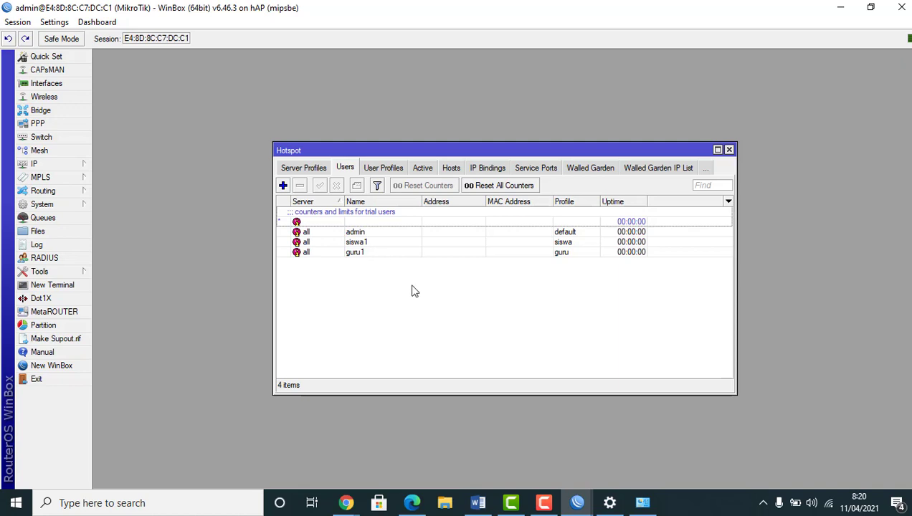
left_click(579, 502)
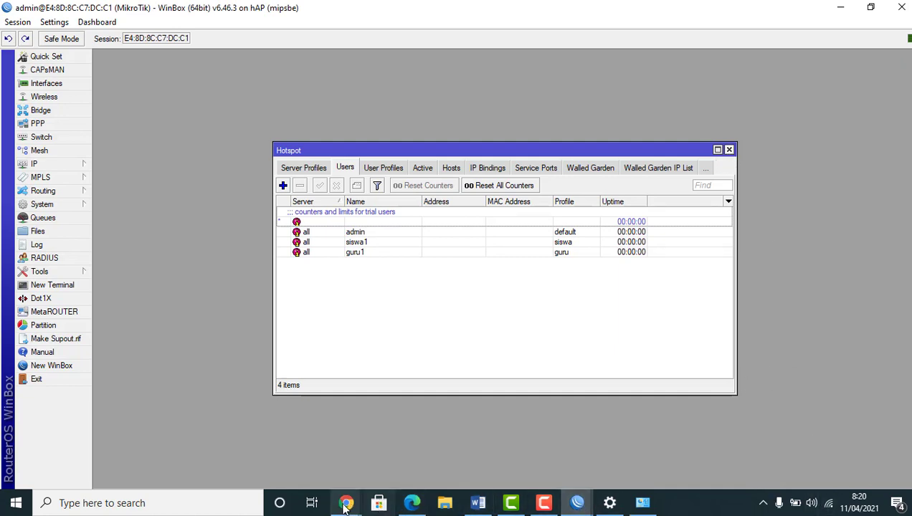
In Chrome, browse to smekta.sch.id to reach the hotspot status page
mouse_move(347, 503)
left_click(302, 444)
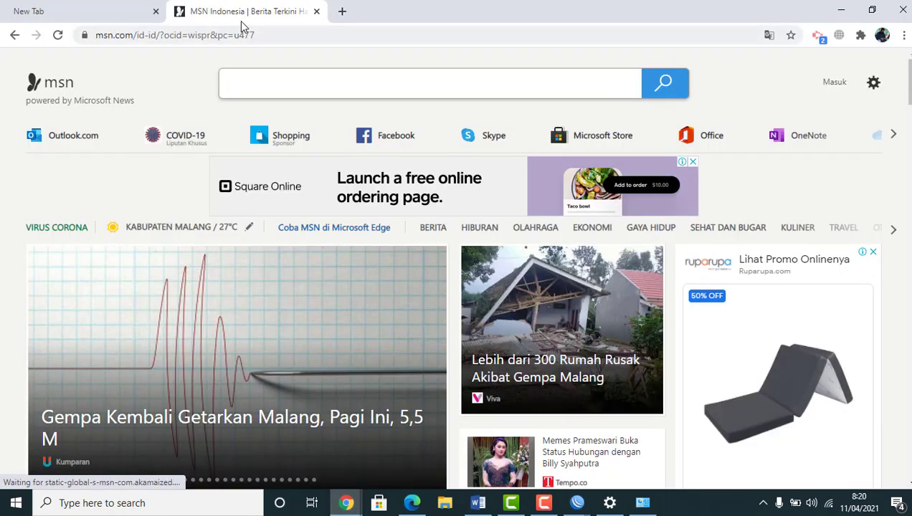
left_click(273, 37)
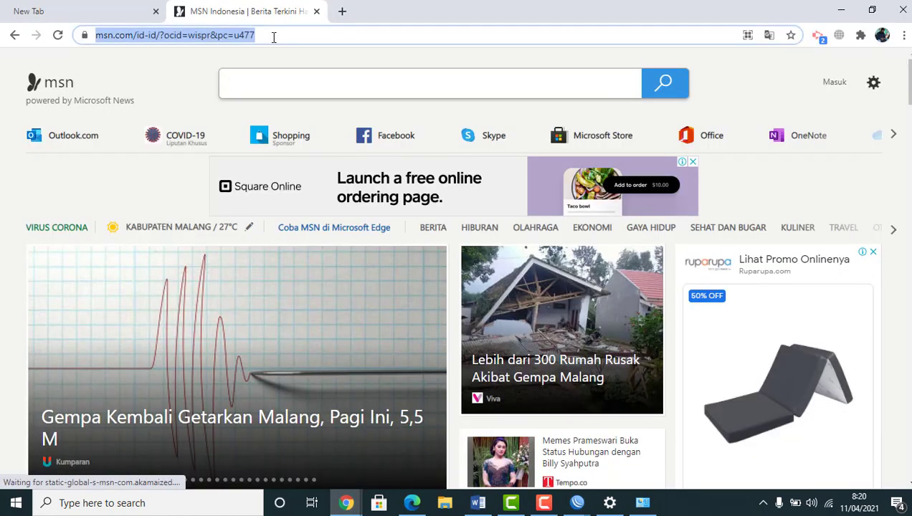
type("sme")
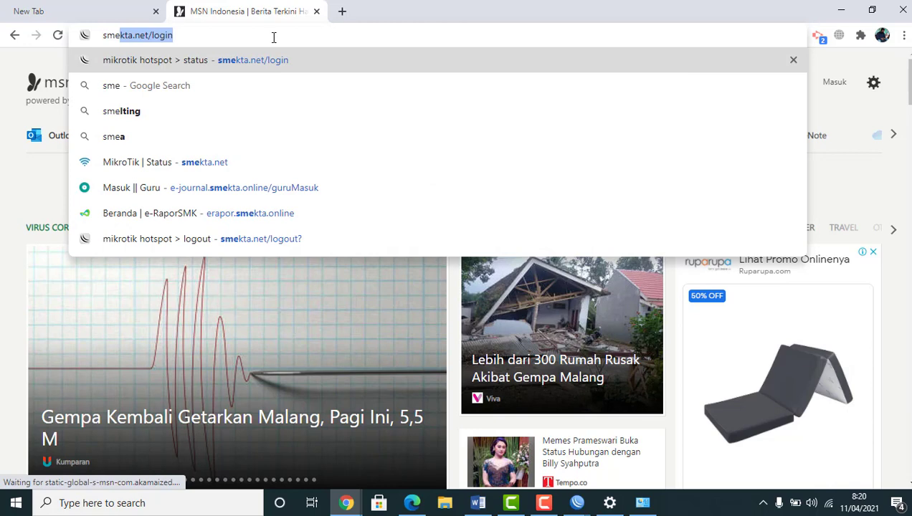
type("kta")
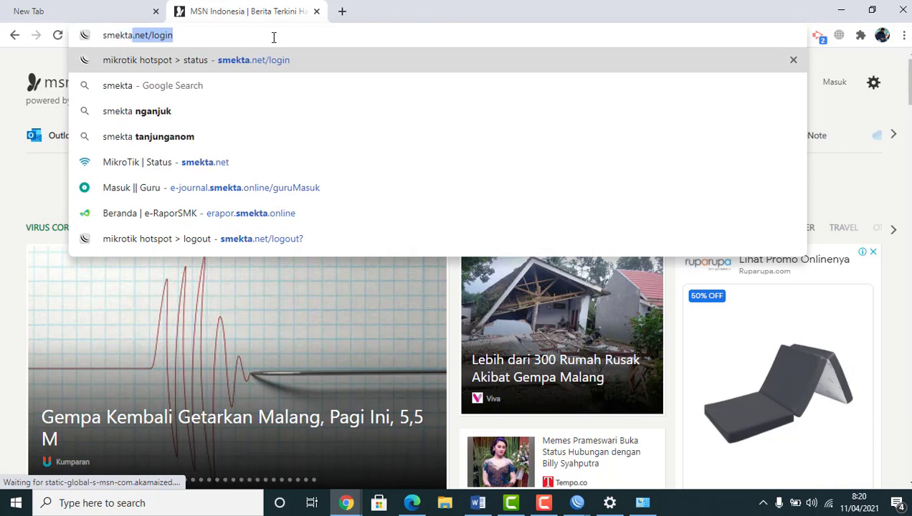
type(".sch")
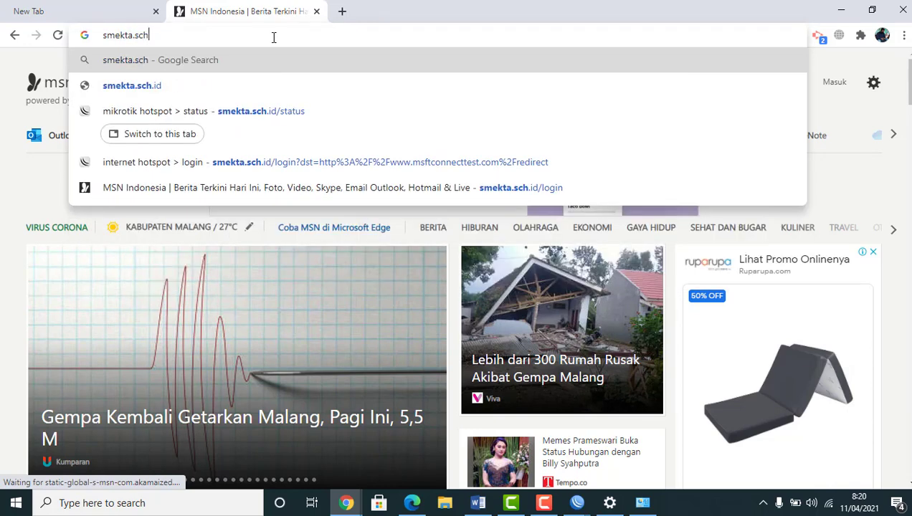
type(".id")
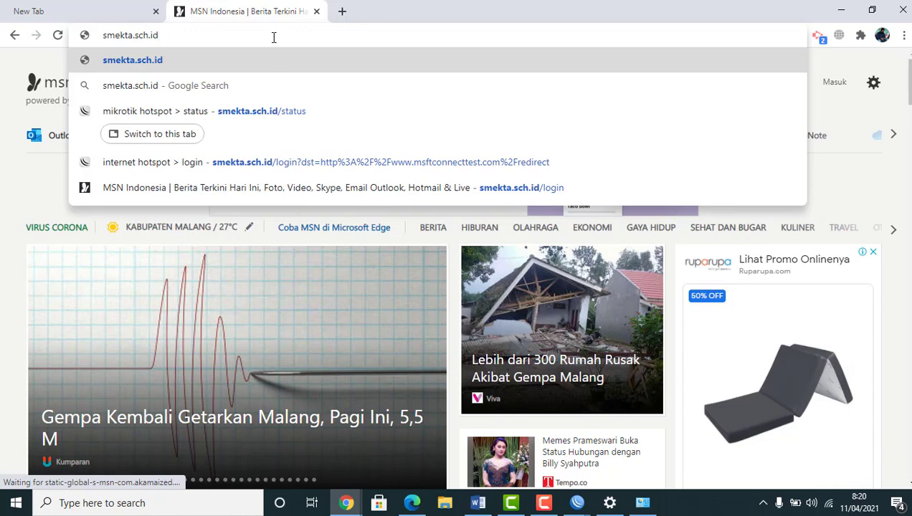
key("Return")
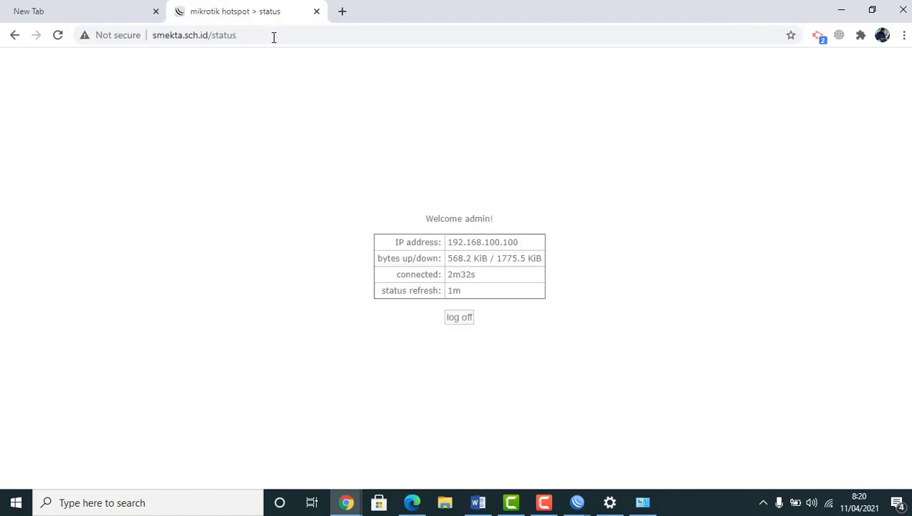
Log the admin hotspot session off and back in, then return to WinBox
left_click(457, 320)
left_click(458, 320)
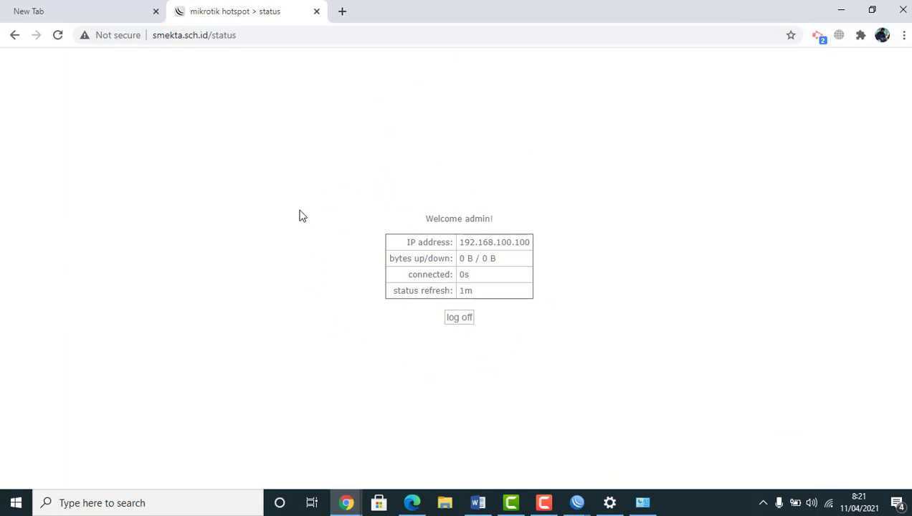
left_click(460, 318)
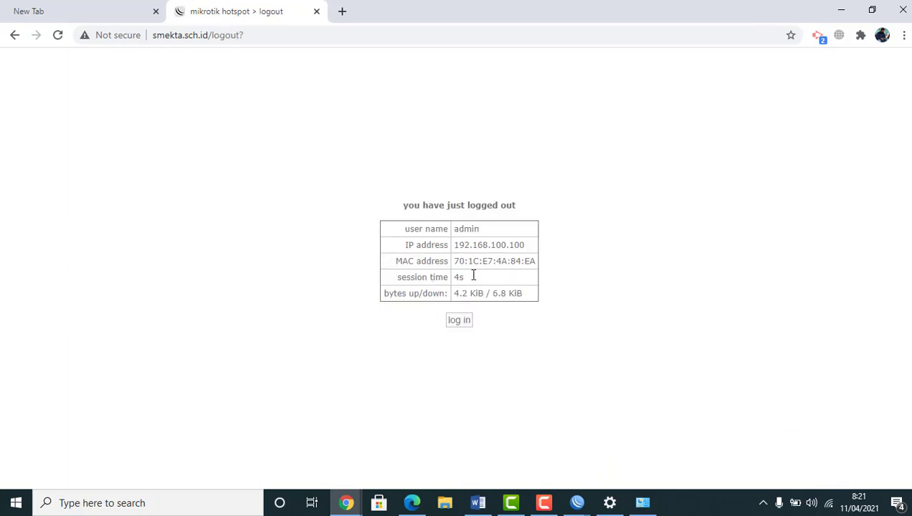
left_click(456, 324)
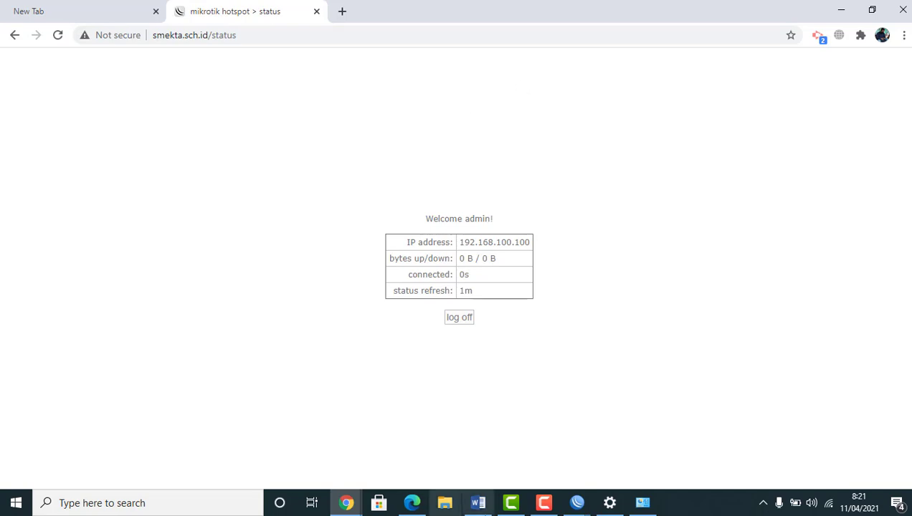
mouse_move(576, 503)
left_click(647, 449)
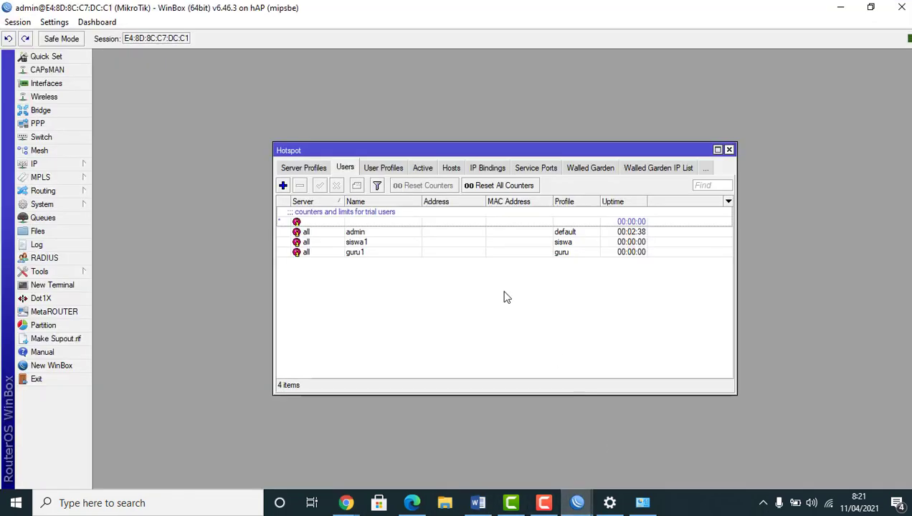
Untick Cookie on hsprof1's Login tab so only HTTP CHAP remains, and apply
left_click(729, 150)
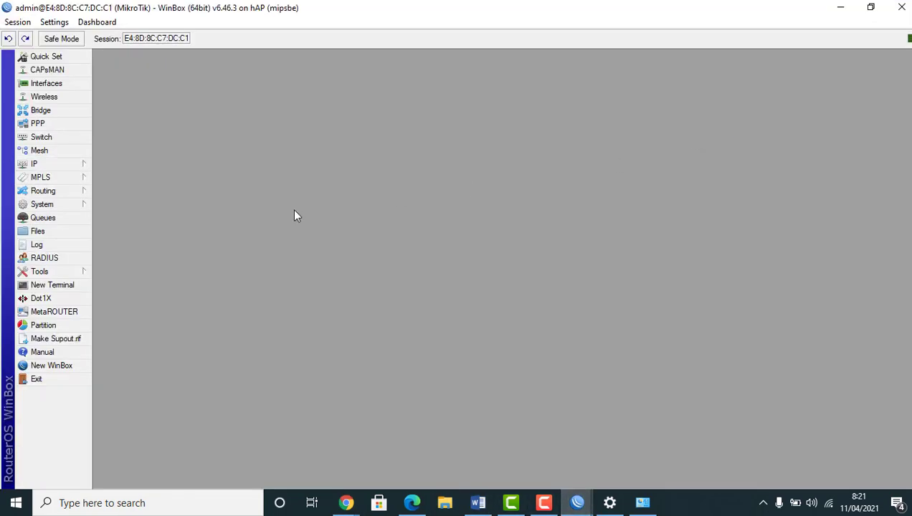
left_click(69, 163)
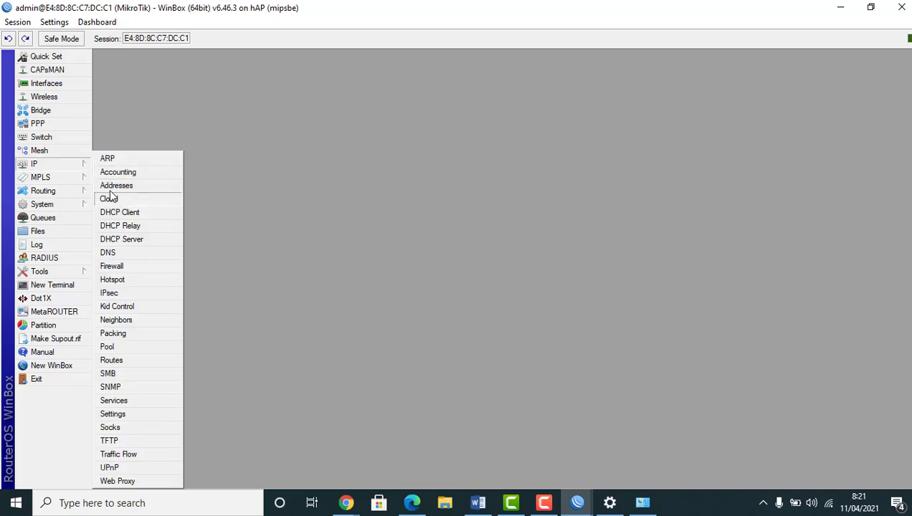
left_click(129, 281)
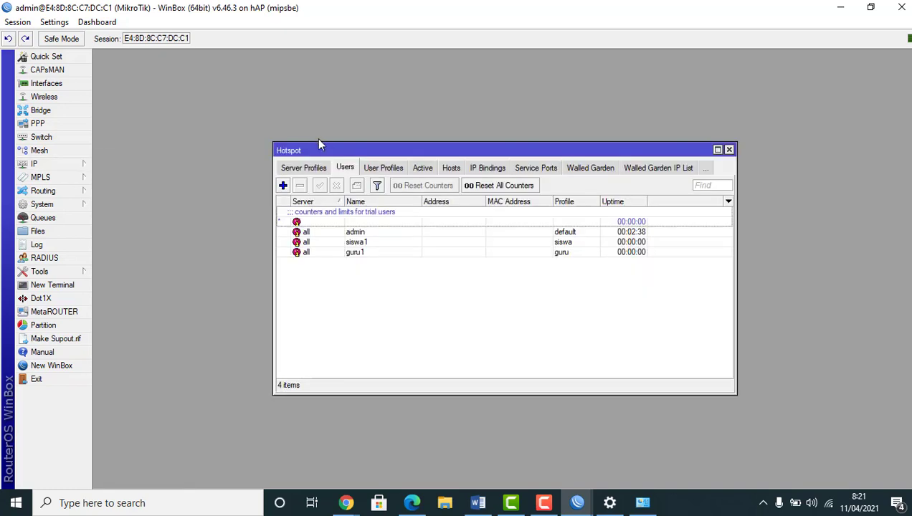
left_click(307, 167)
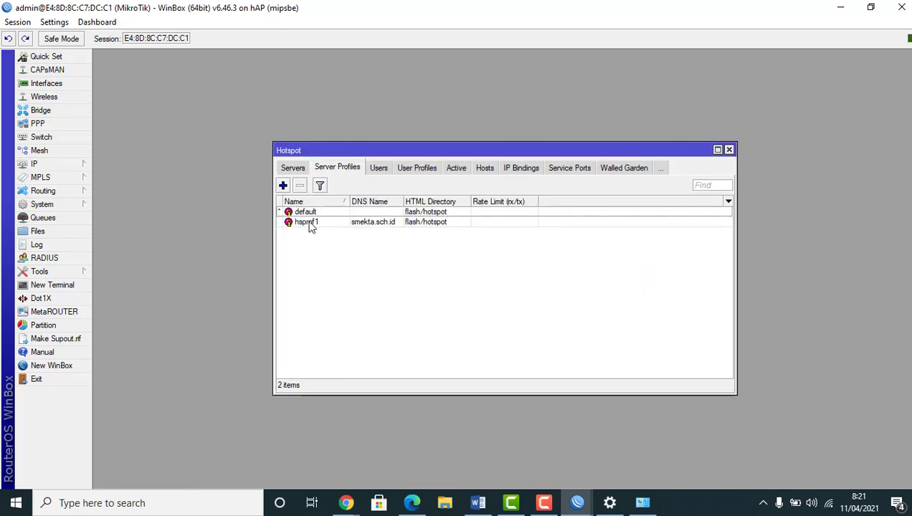
double_click(371, 223)
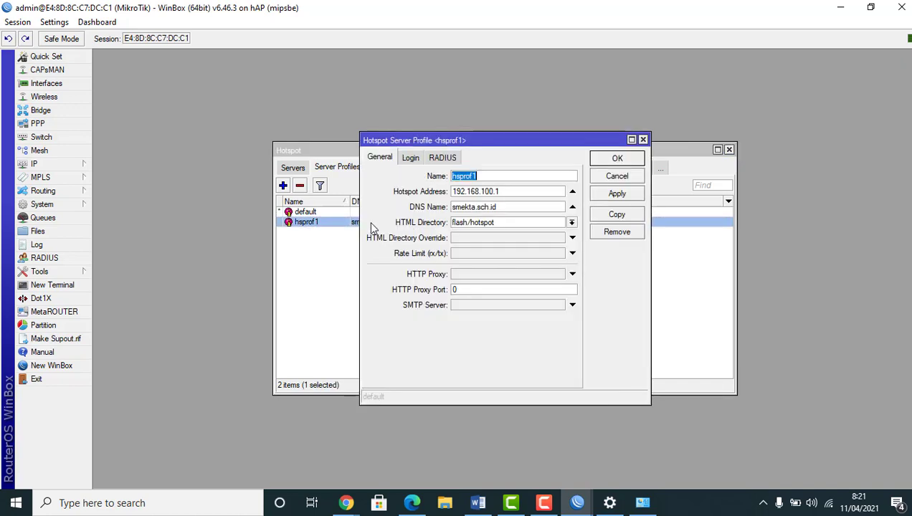
left_click(409, 158)
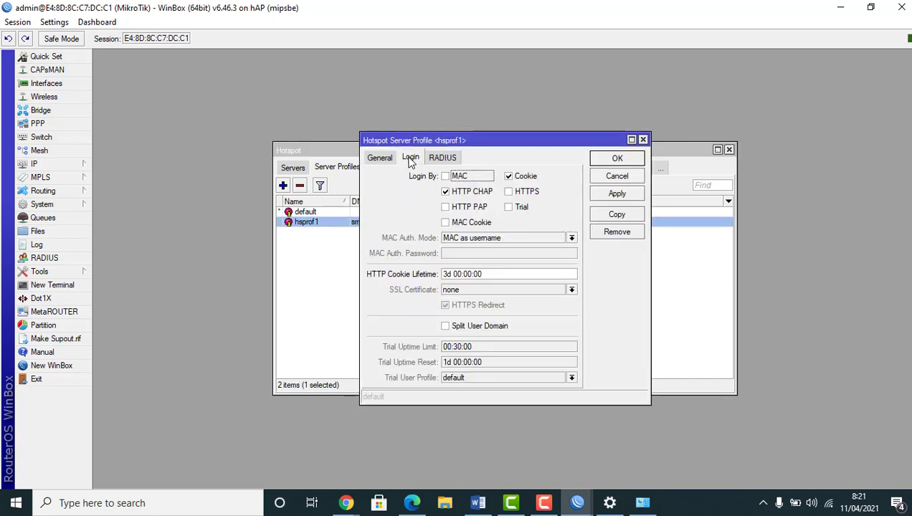
left_click(508, 176)
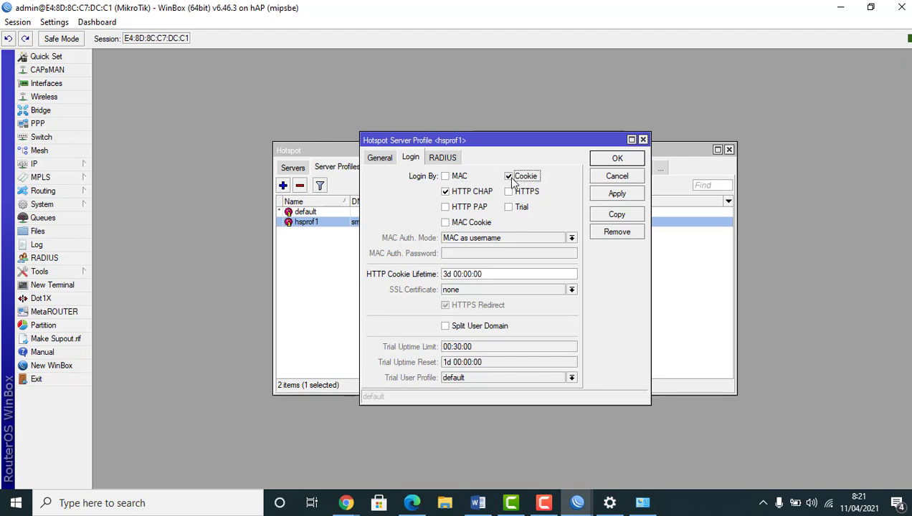
left_click(624, 196)
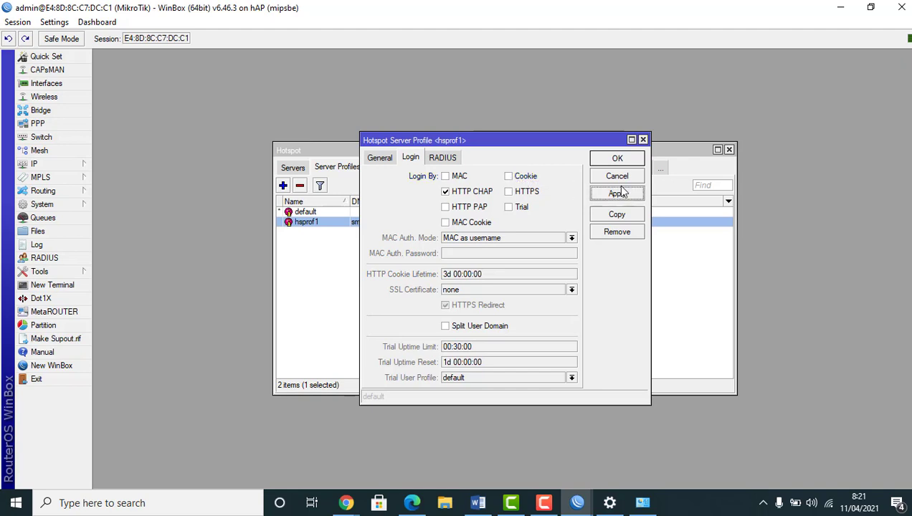
left_click(618, 159)
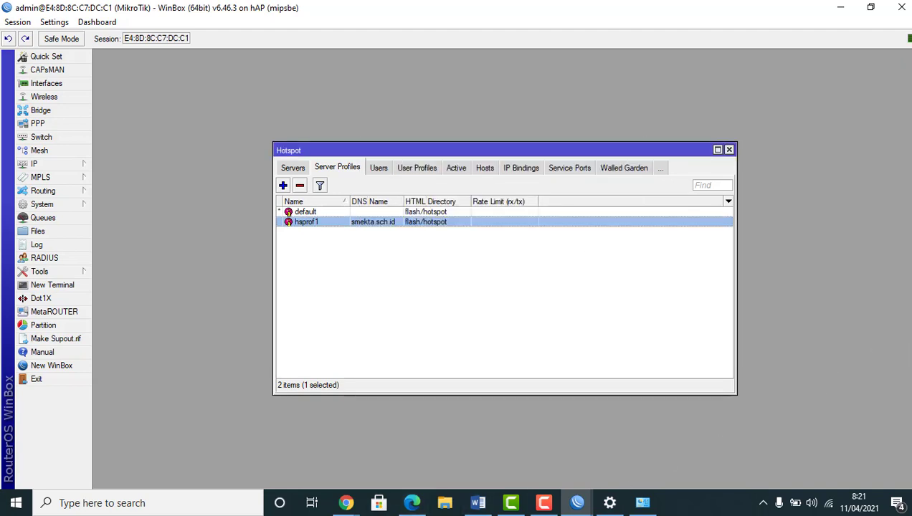
Log admin off the hotspot and sign in as guru1 with its password
mouse_move(347, 503)
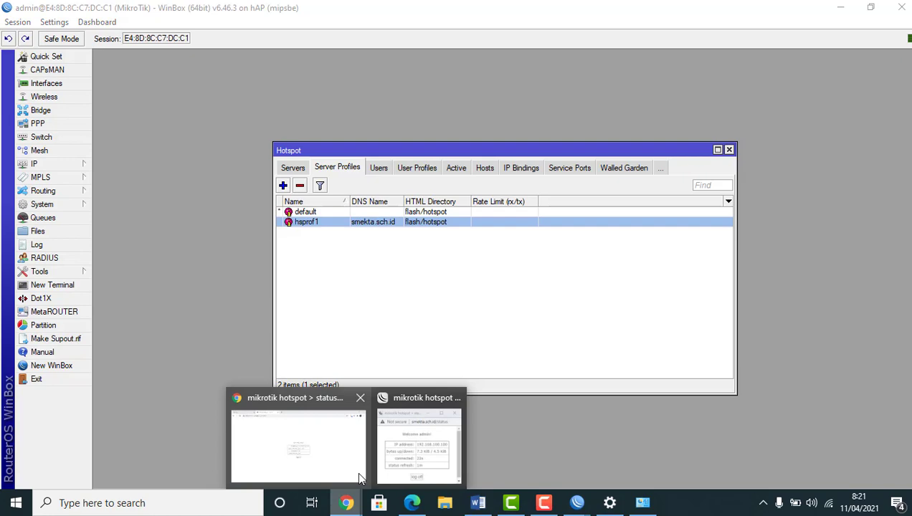
left_click(398, 455)
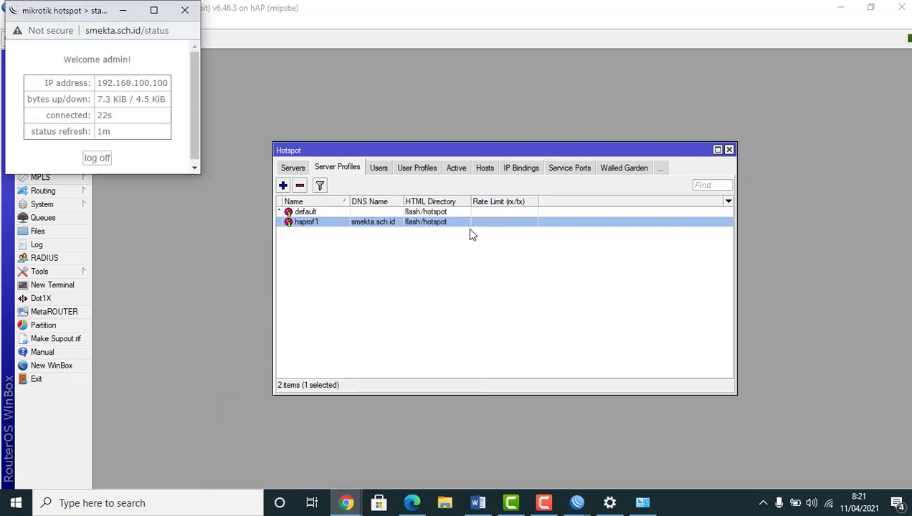
left_click(153, 10)
left_click(459, 311)
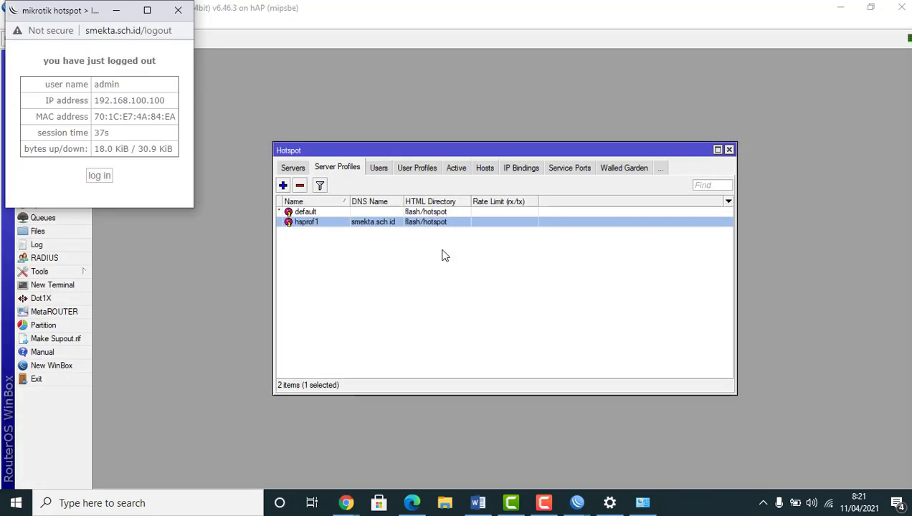
left_click(99, 175)
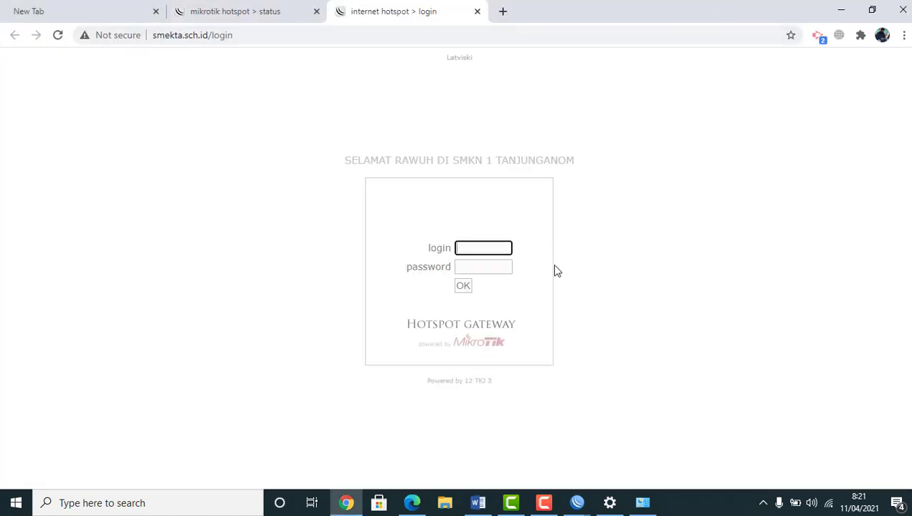
type("gur")
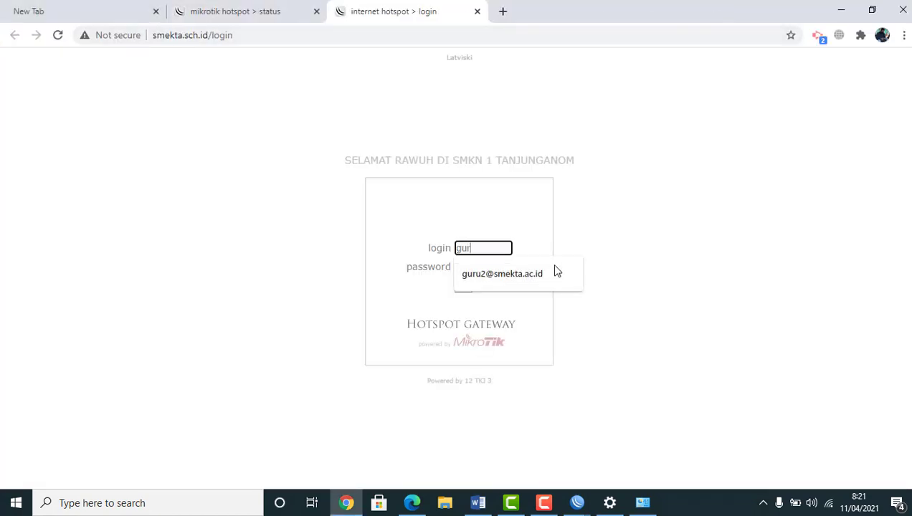
type("u1")
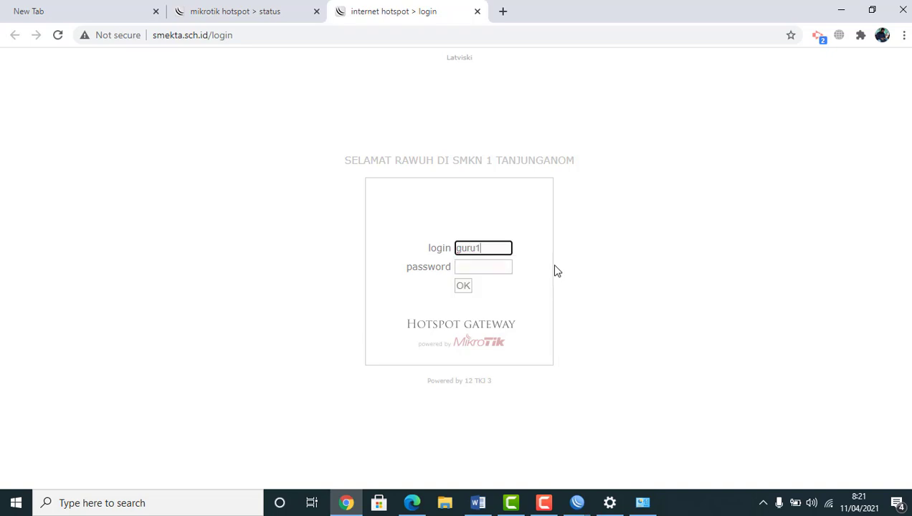
left_click(461, 266)
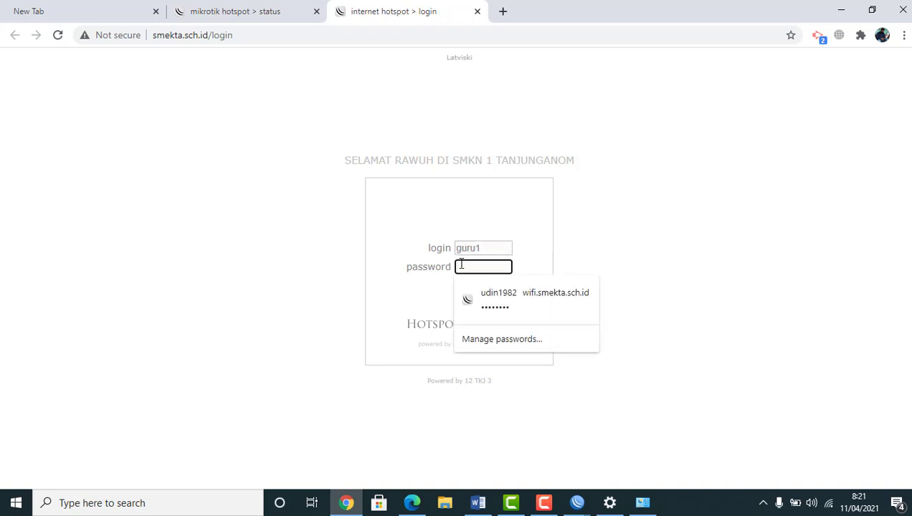
type("123")
left_click(463, 287)
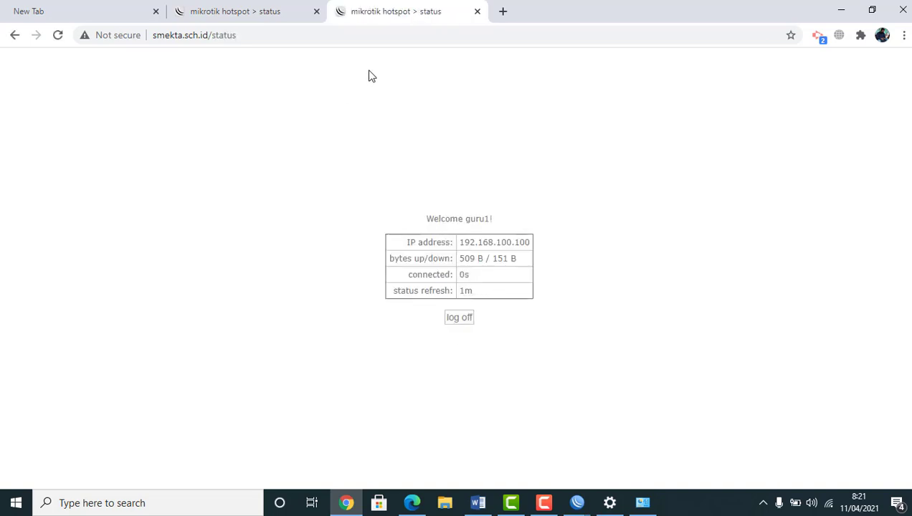
Load YouTube in a new tab, close the hotspot status tabs, and return to WinBox
left_click(503, 11)
type("y")
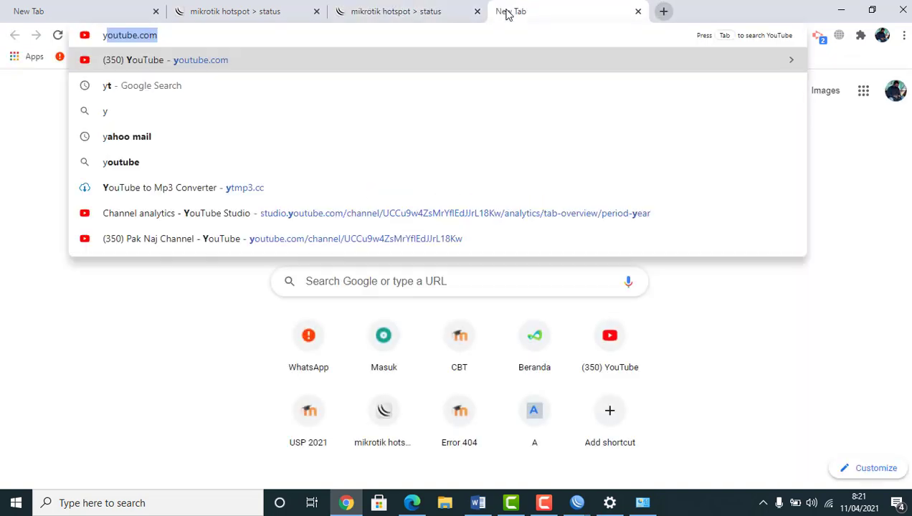
type("outube")
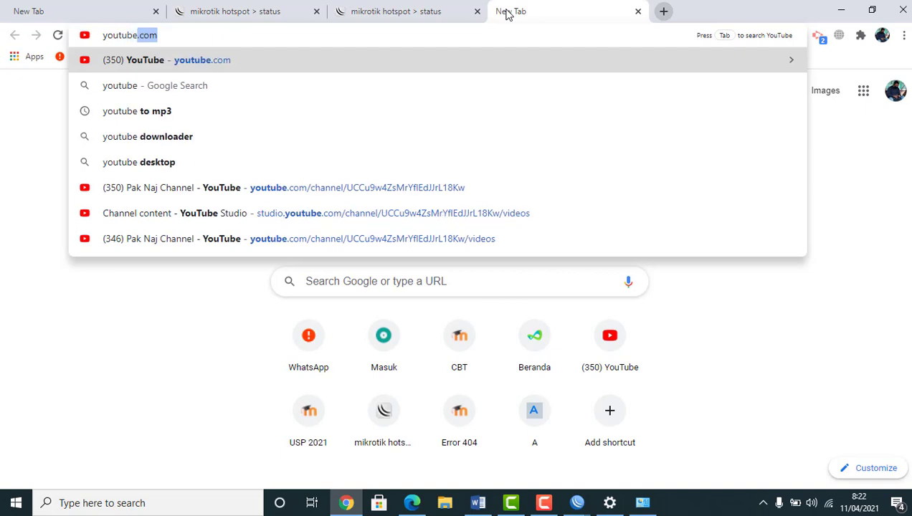
key("Return")
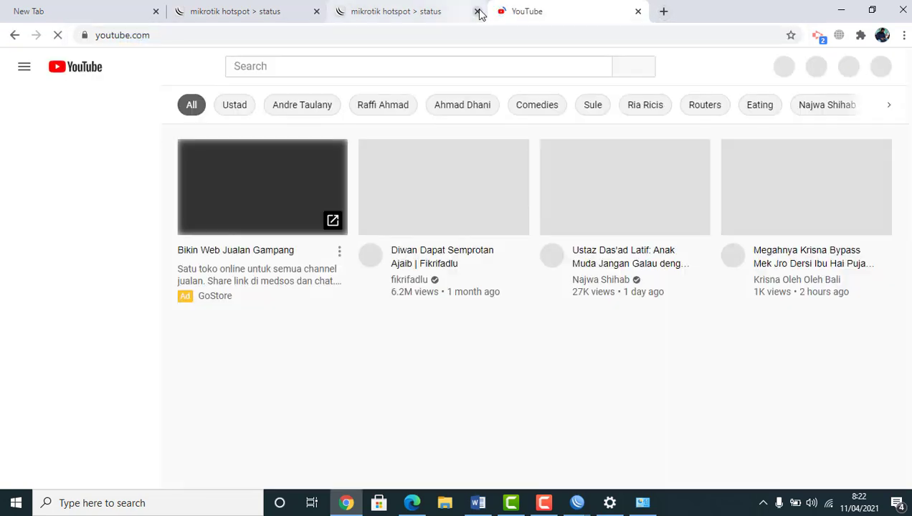
left_click(478, 12)
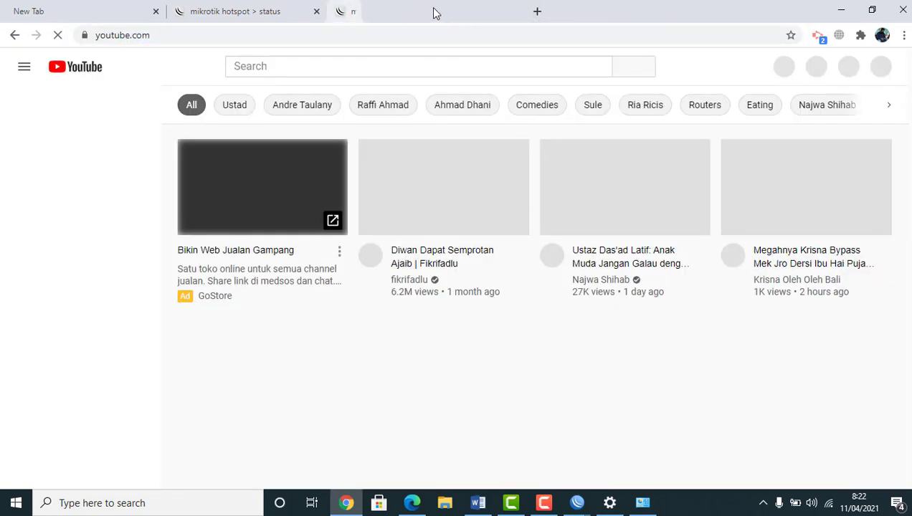
left_click(316, 11)
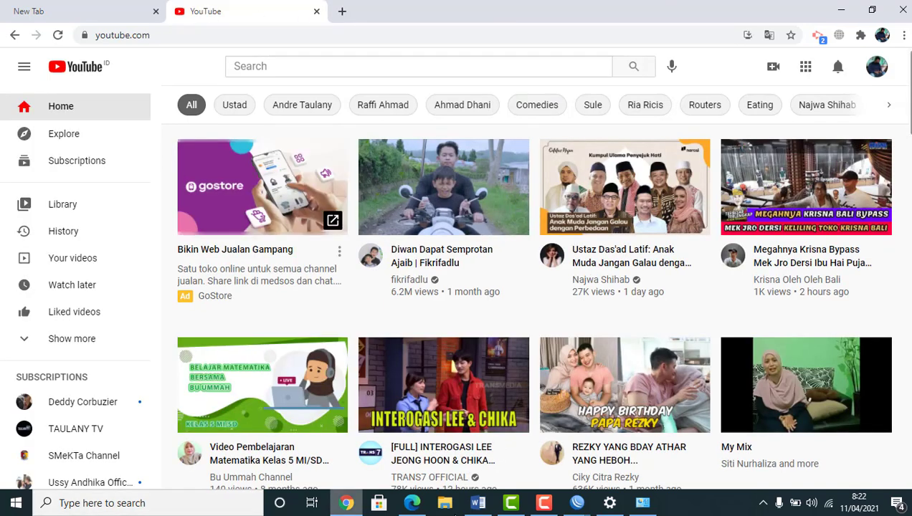
mouse_move(576, 503)
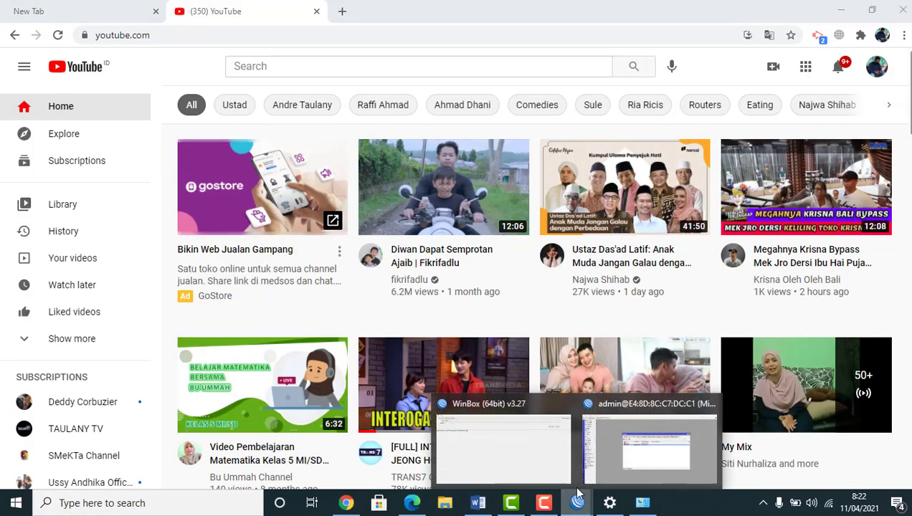
left_click(620, 440)
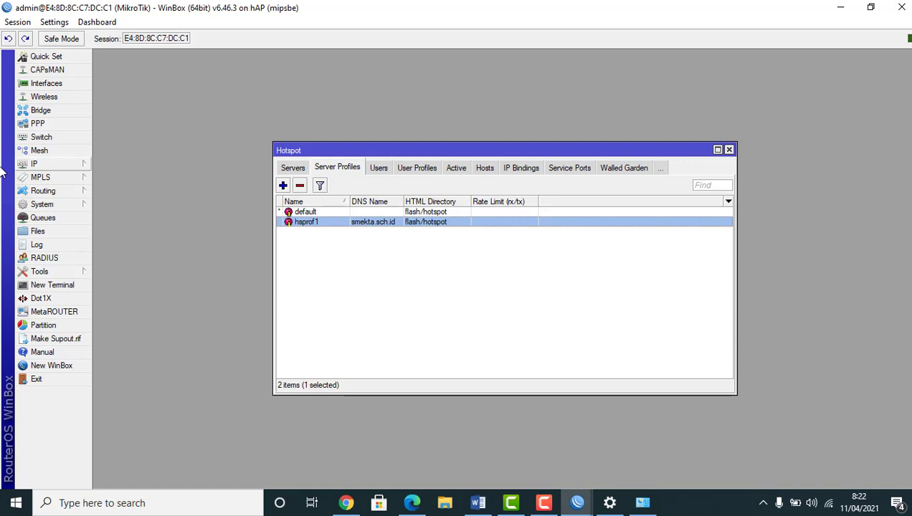
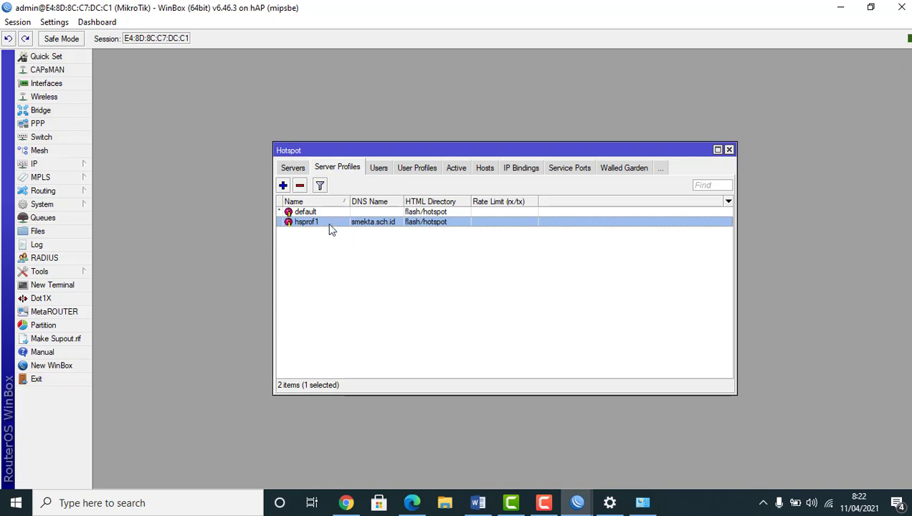
Enable Use RADIUS on the hsprof1 server profile's RADIUS tab and close the Hotspot window
double_click(377, 228)
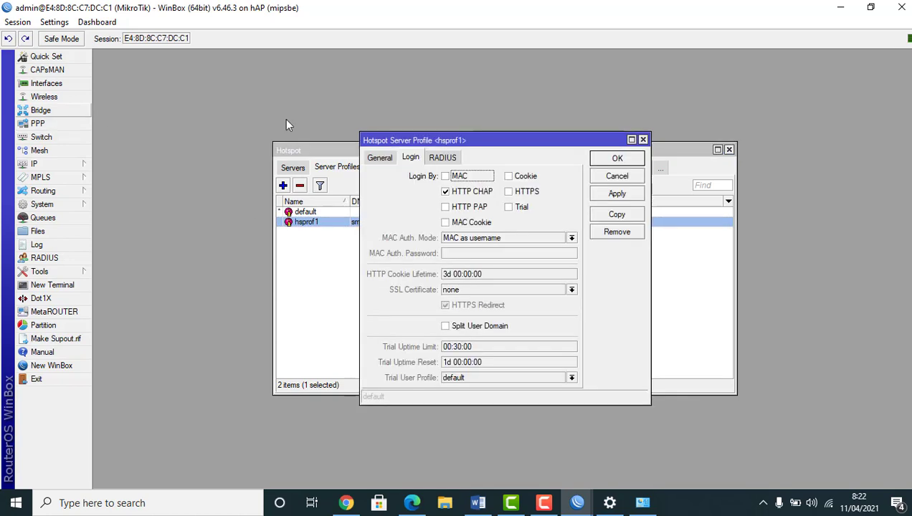
left_click(437, 159)
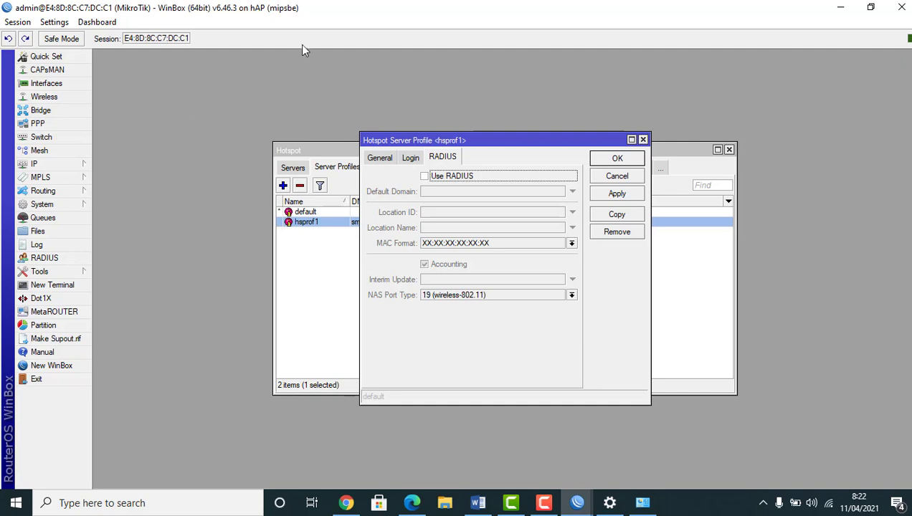
left_click(424, 177)
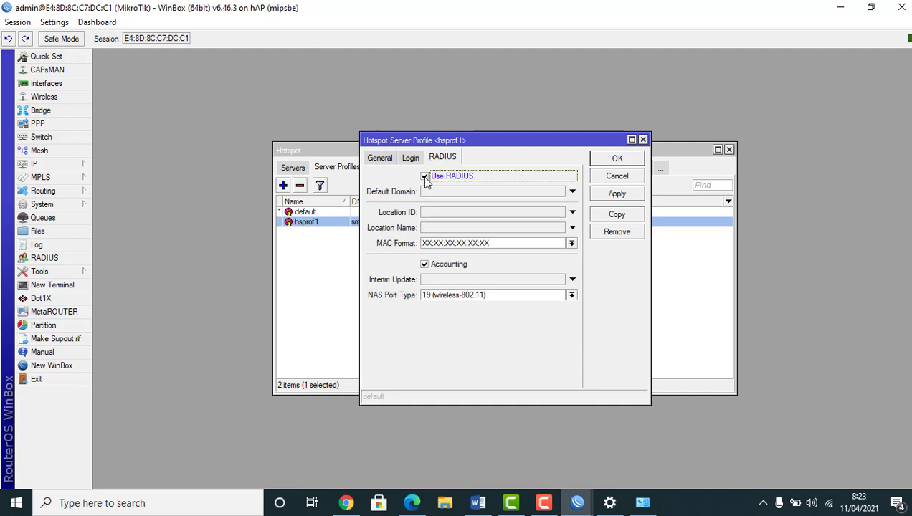
left_click(611, 195)
left_click(608, 161)
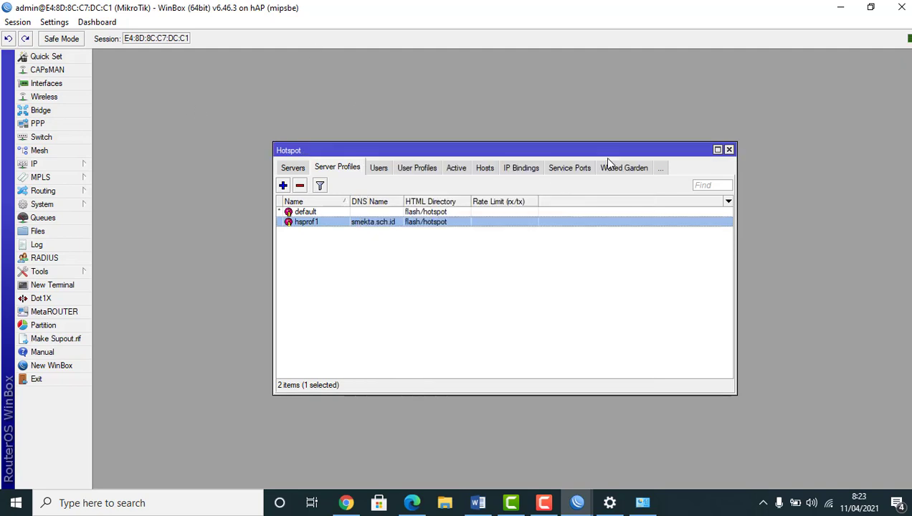
left_click(729, 150)
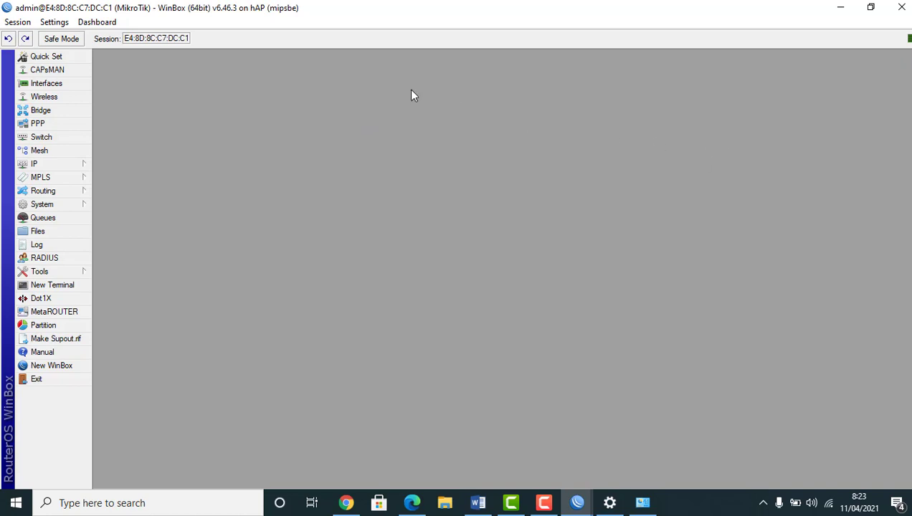
Tick Accept under RADIUS Incoming so port 3799 requests are accepted, then start a new RADIUS entry
left_click(43, 258)
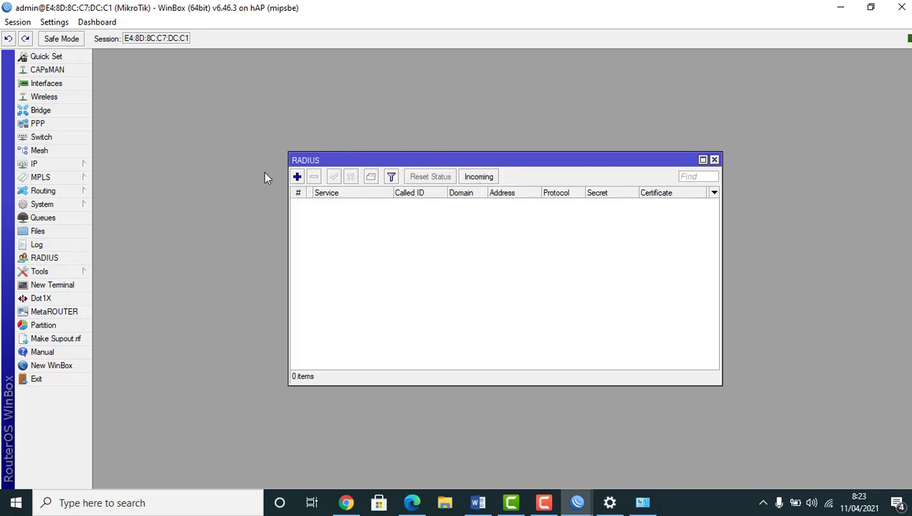
left_click(479, 177)
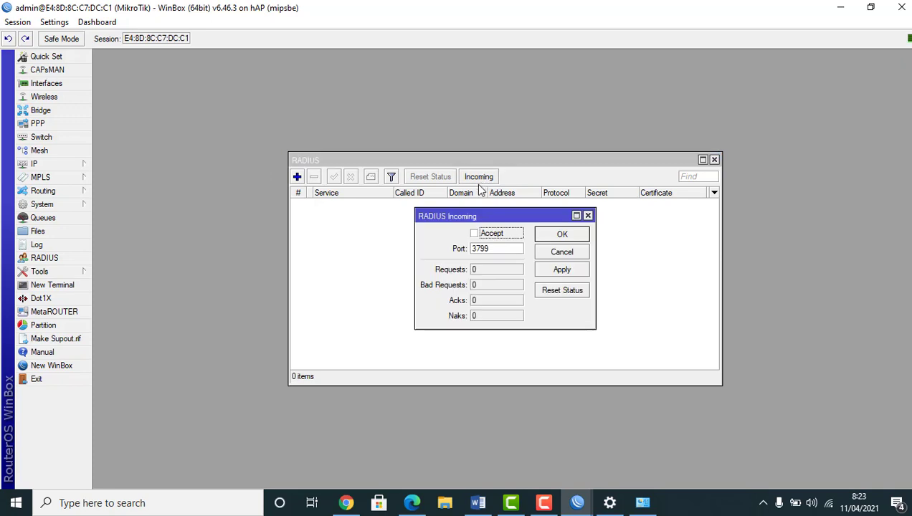
left_click(474, 234)
left_click(563, 271)
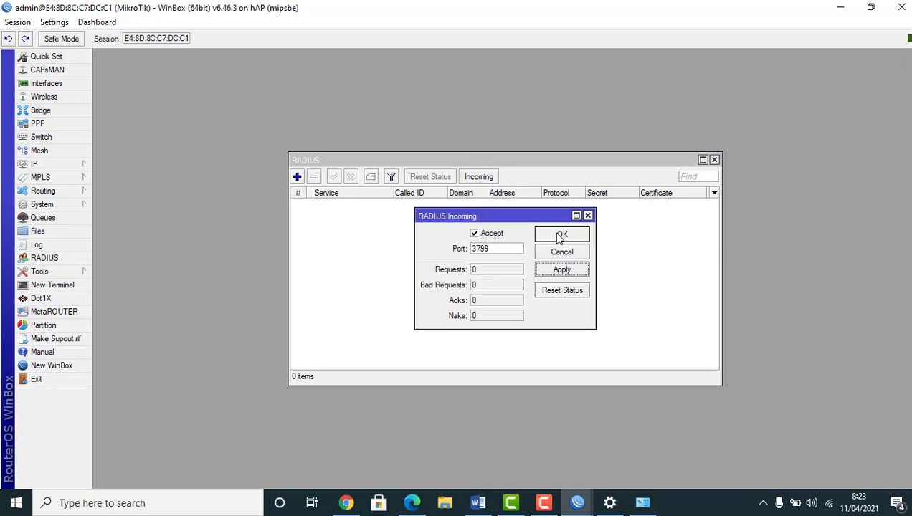
left_click(557, 237)
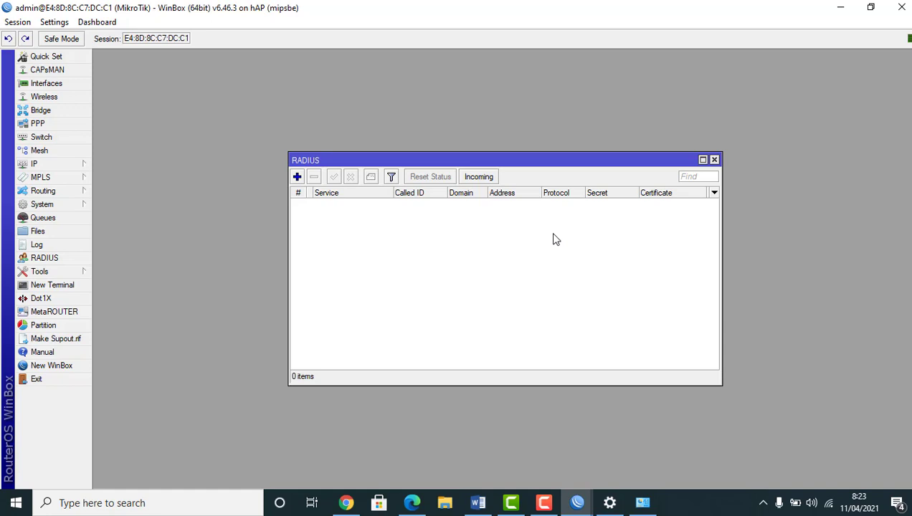
left_click(297, 177)
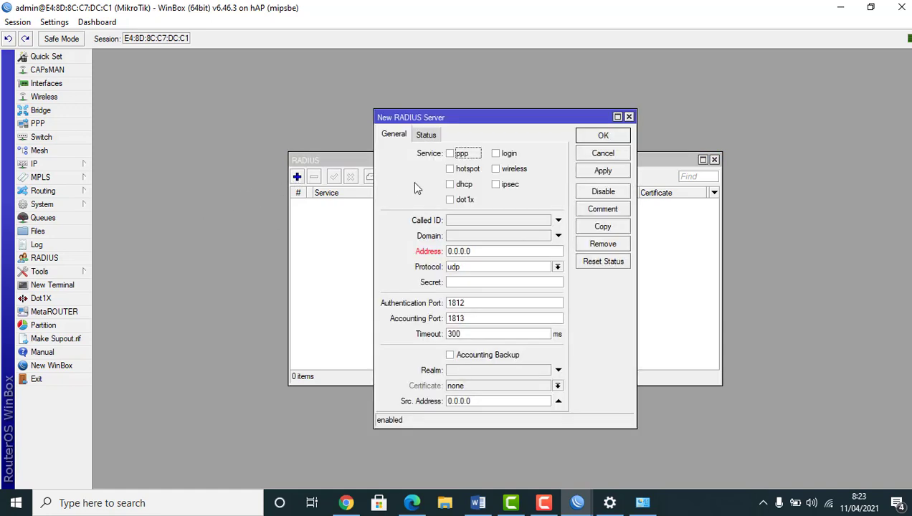
Add a hotspot RADIUS server at address 127.0.0.1 with its shared secret, and close the RADIUS list
left_click(450, 169)
left_click_drag(477, 254, 405, 253)
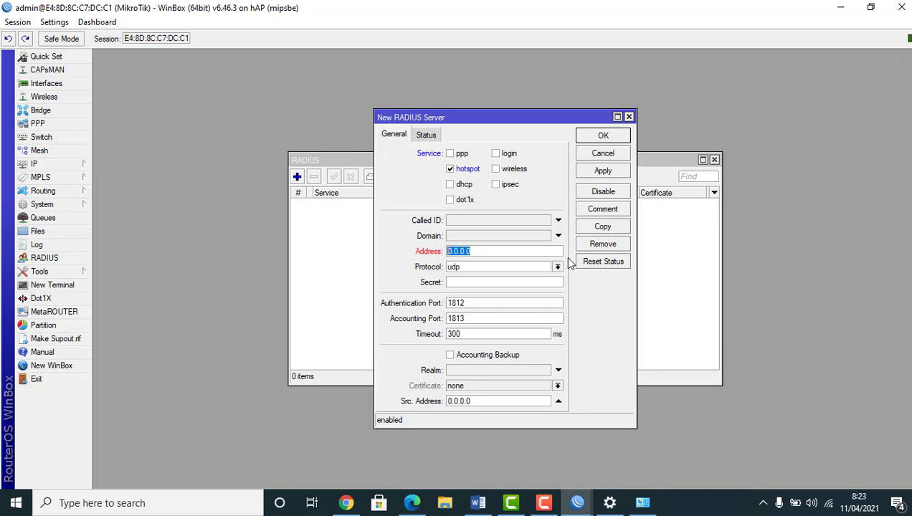
type("127.0.0.1")
left_click(453, 283)
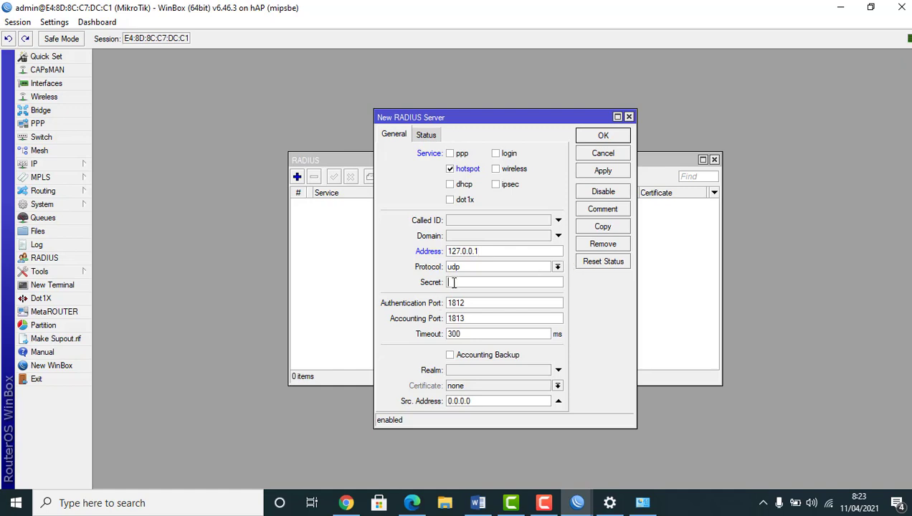
type("123")
left_click(603, 172)
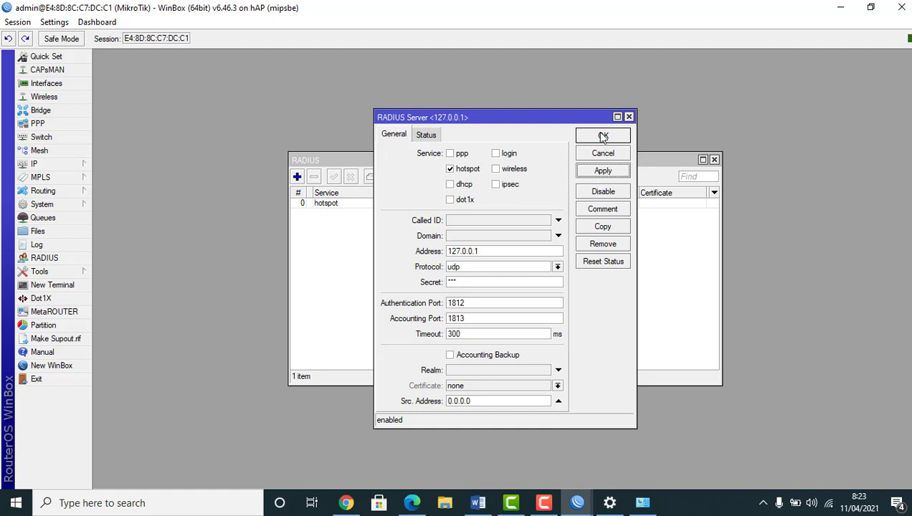
left_click(602, 136)
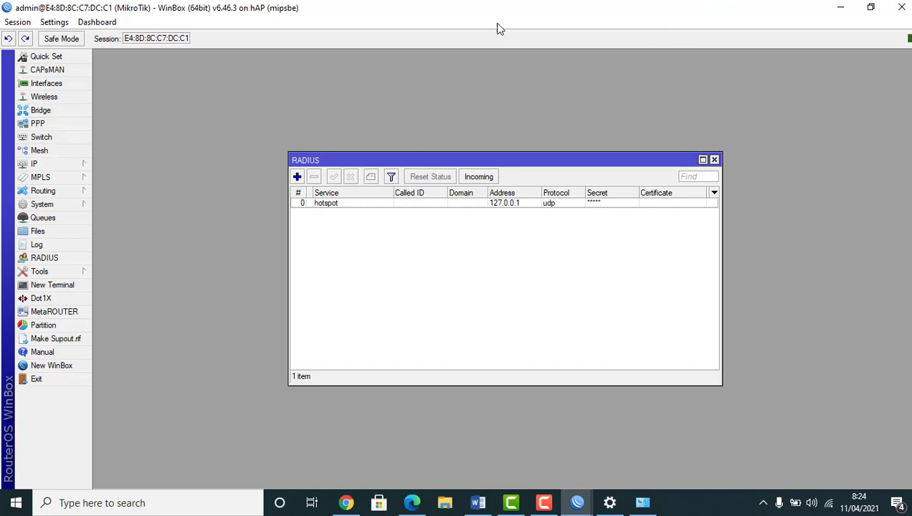
left_click(714, 160)
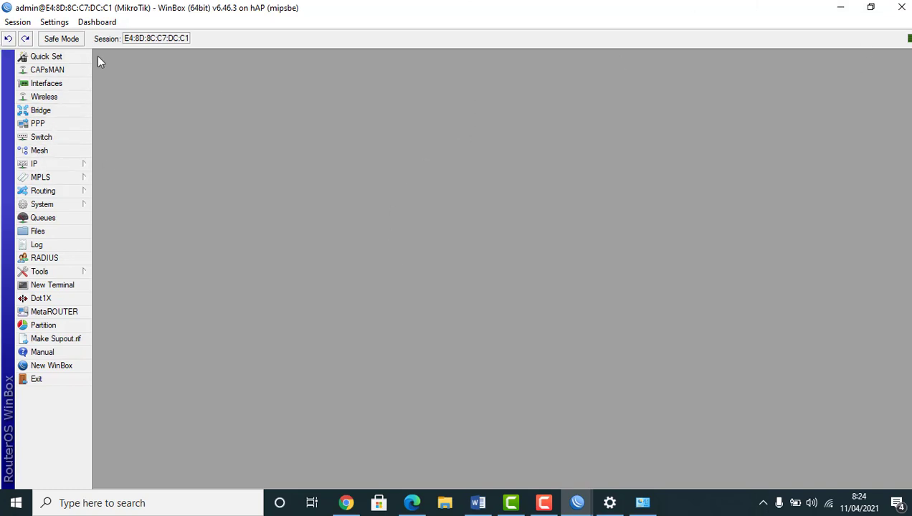
left_click(62, 208)
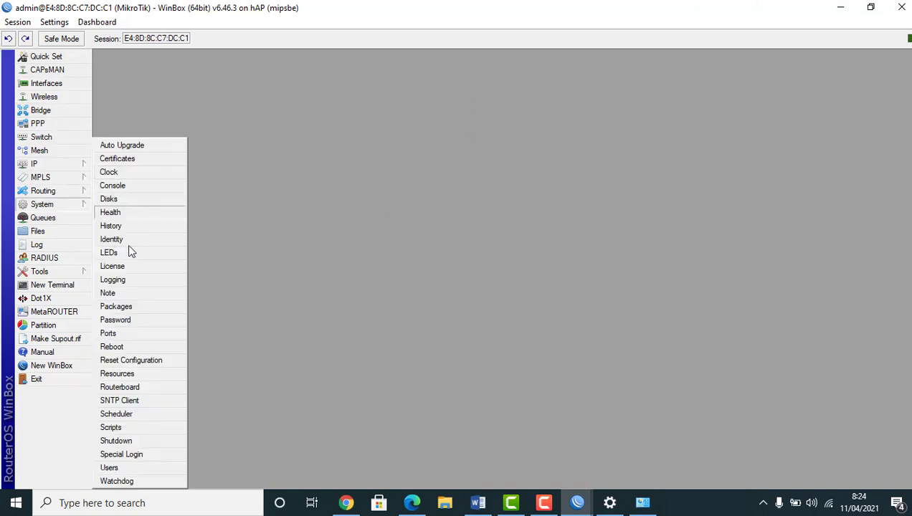
left_click(127, 311)
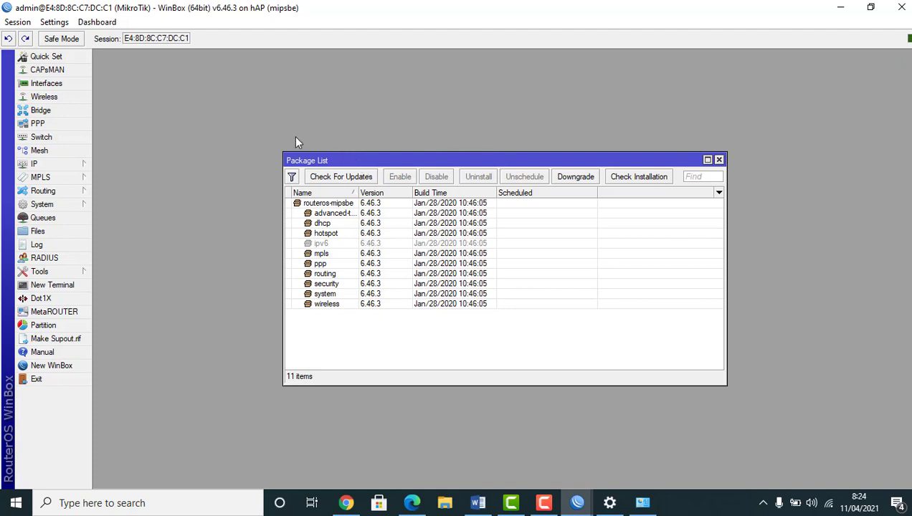
left_click(55, 233)
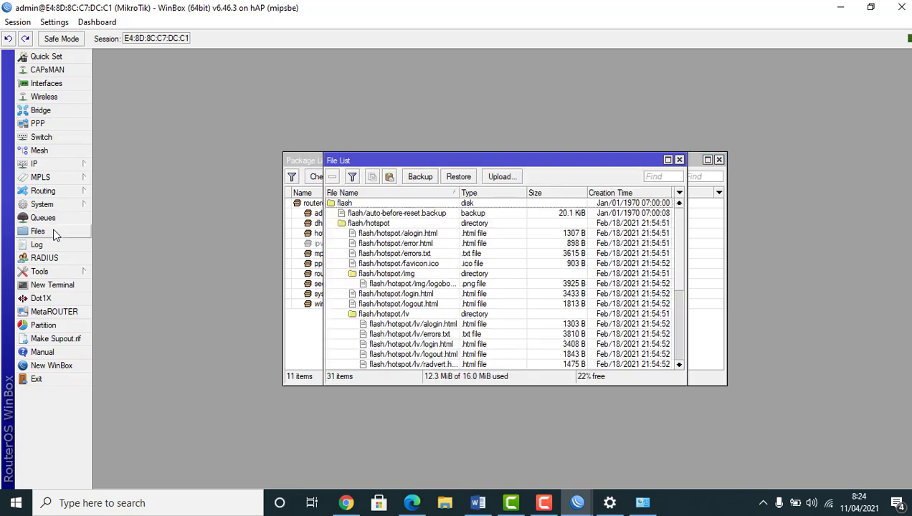
left_click(719, 159)
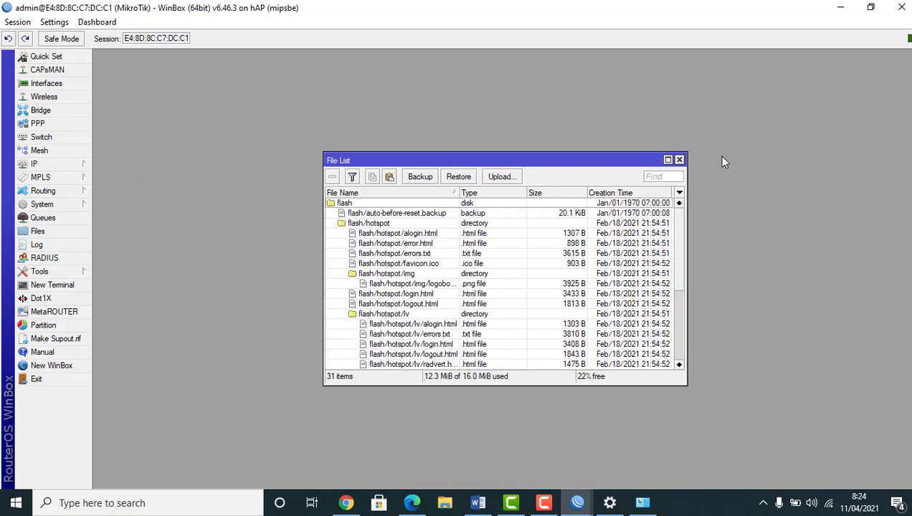
left_click(679, 160)
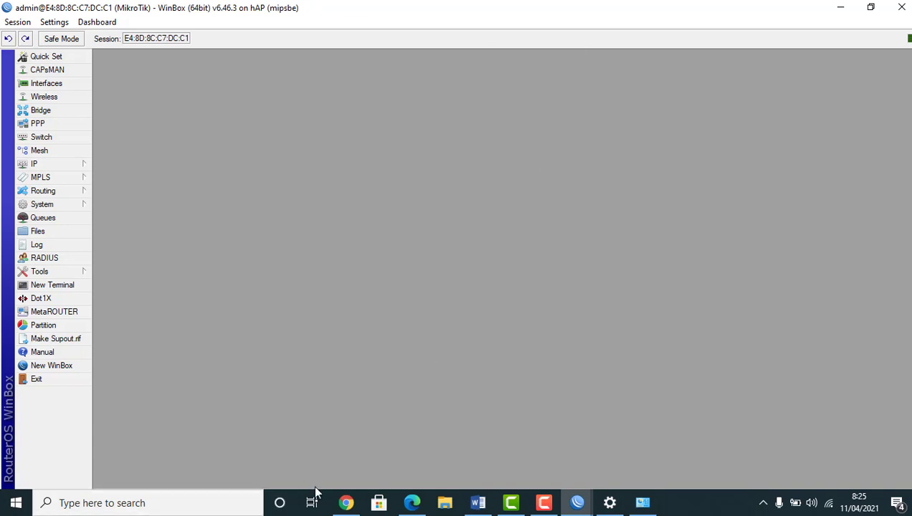
Open mikrotik.com in a new Chrome tab and go to the RouterOS download archive
left_click(347, 504)
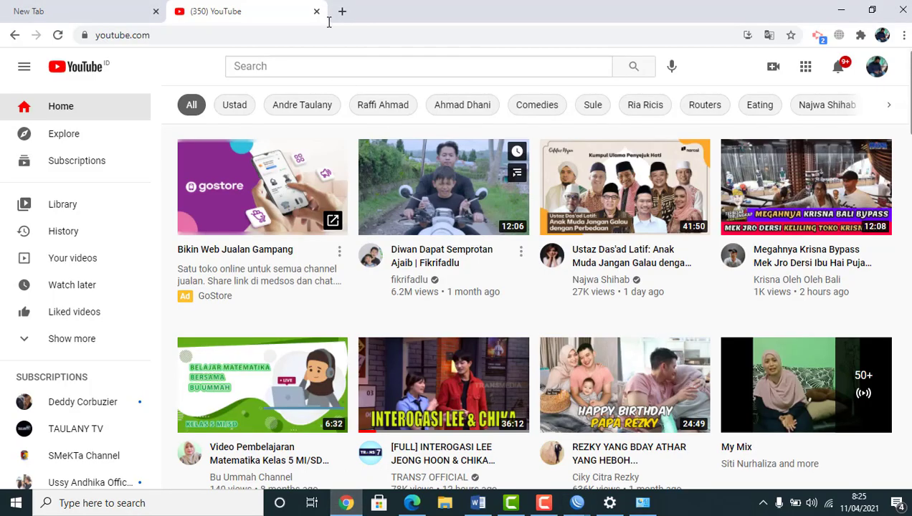
left_click(342, 10)
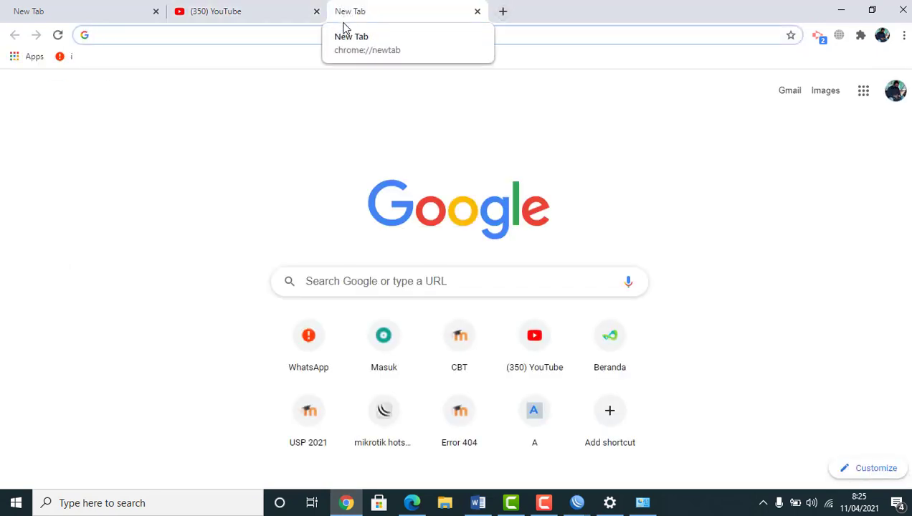
type("mikro")
key("BackSpace")
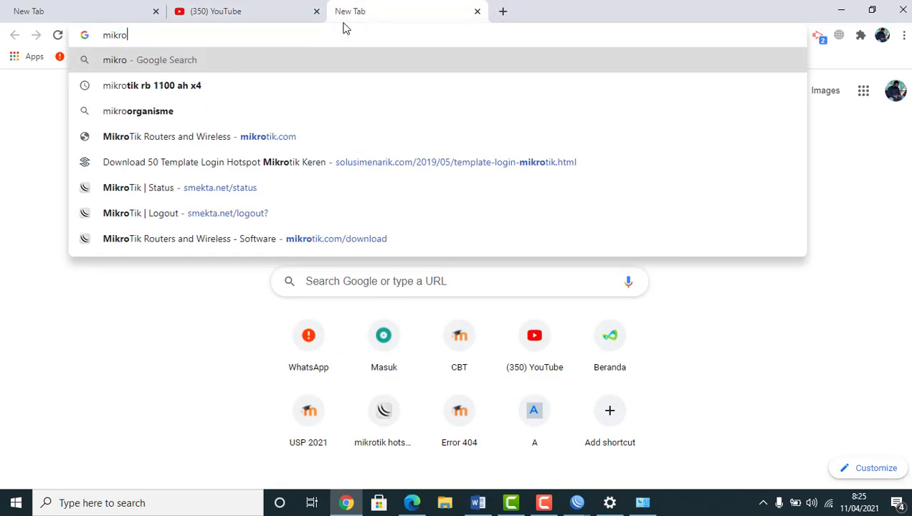
type("tik")
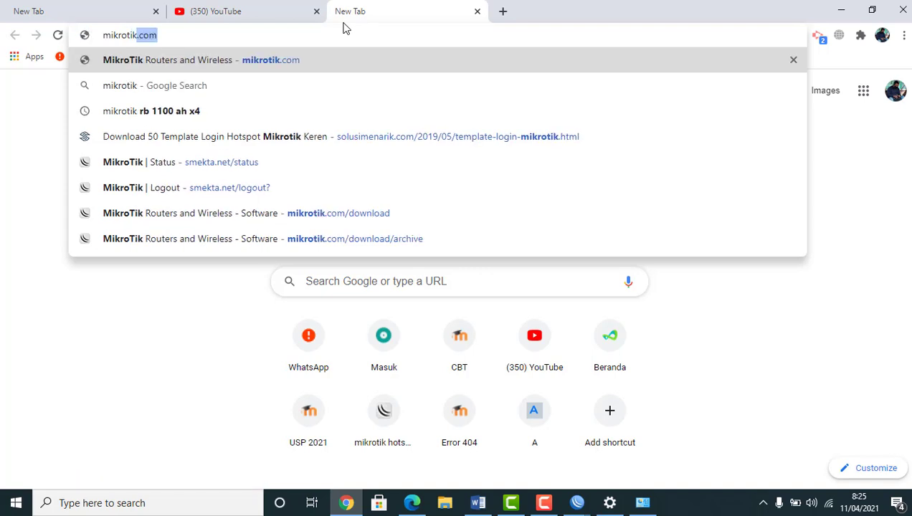
type(".com")
key("Return")
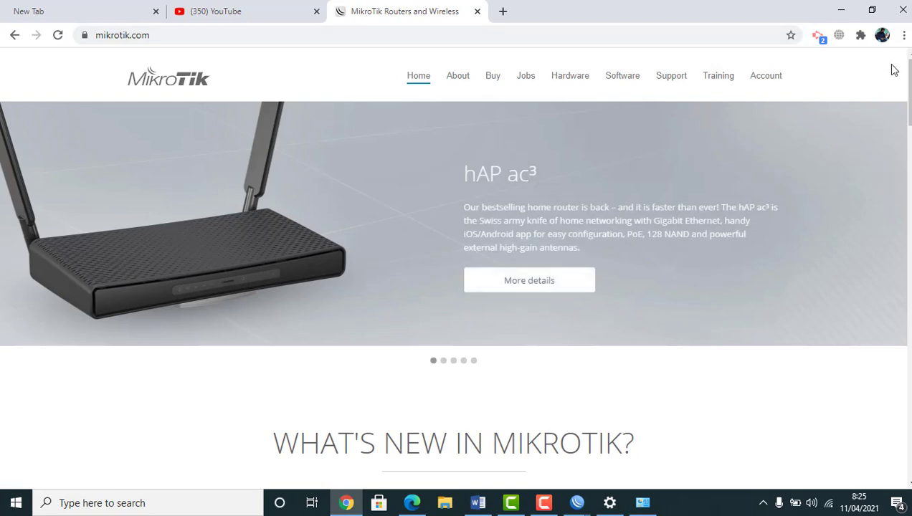
mouse_move(909, 79)
left_mouse_down()
mouse_move(909, 95)
mouse_move(909, 78)
left_mouse_up()
left_click(622, 77)
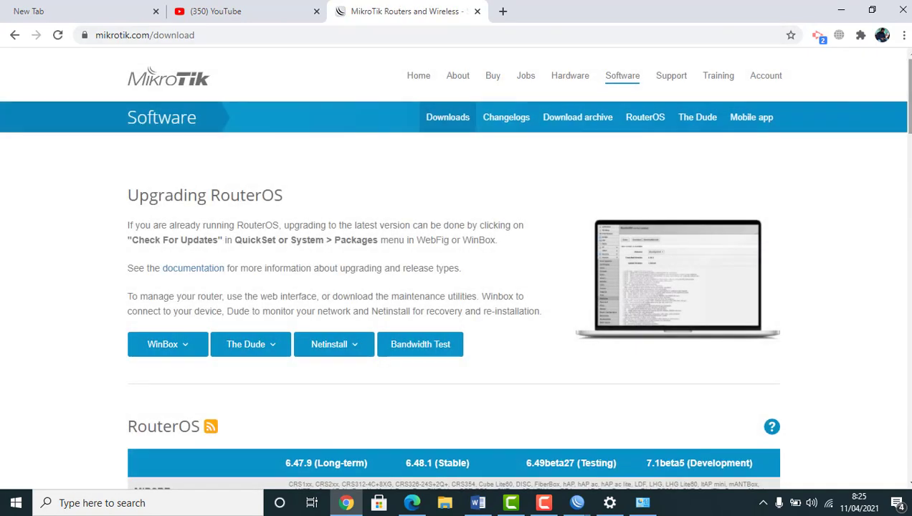
scroll(172, 106, "down", 4)
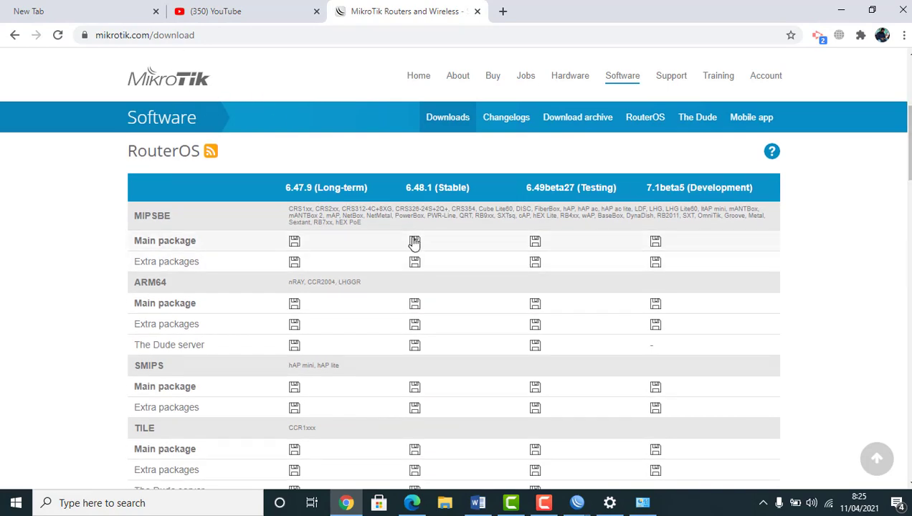
left_click_drag(906, 107, 908, 65)
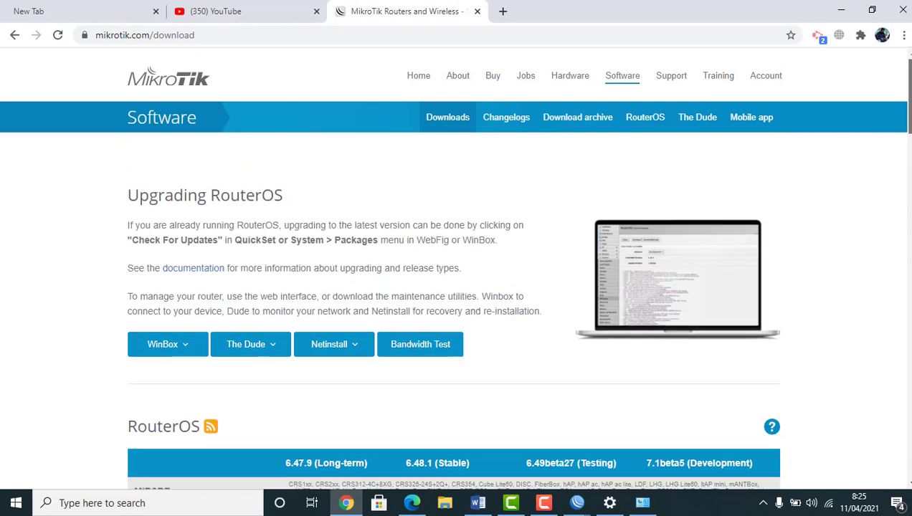
left_click(585, 122)
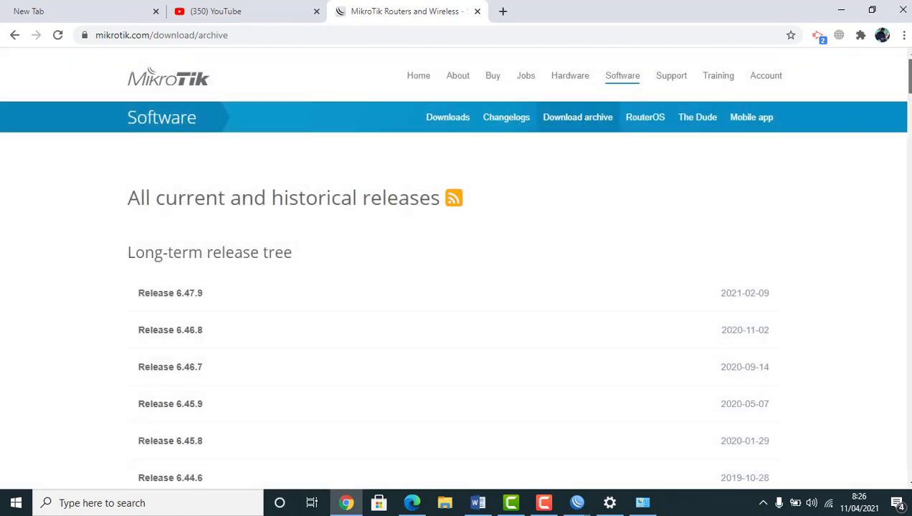
Download all_packages-mipsbe-6.46.3.zip from Release 6.46.3 and close the MikroTik tab
scroll(459, 308, "down", 10)
scroll(905, 176, "down", 7)
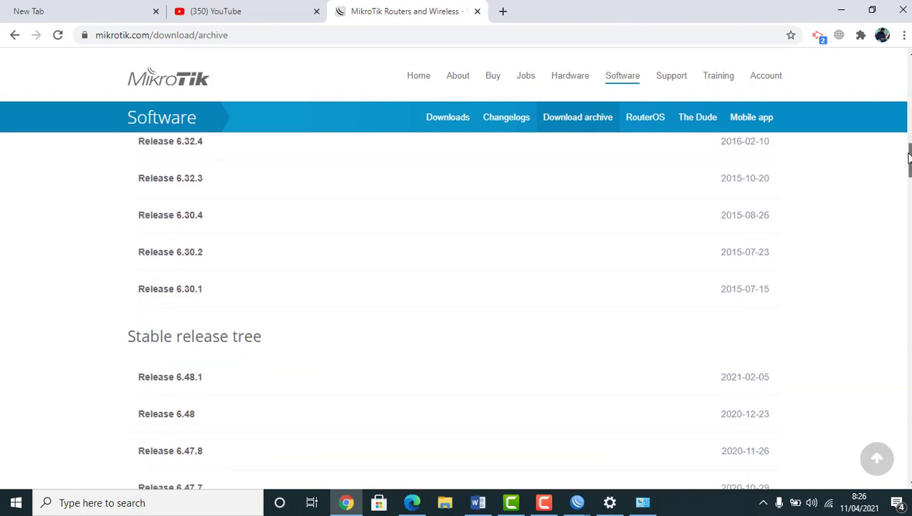
left_click_drag(906, 180, 901, 208)
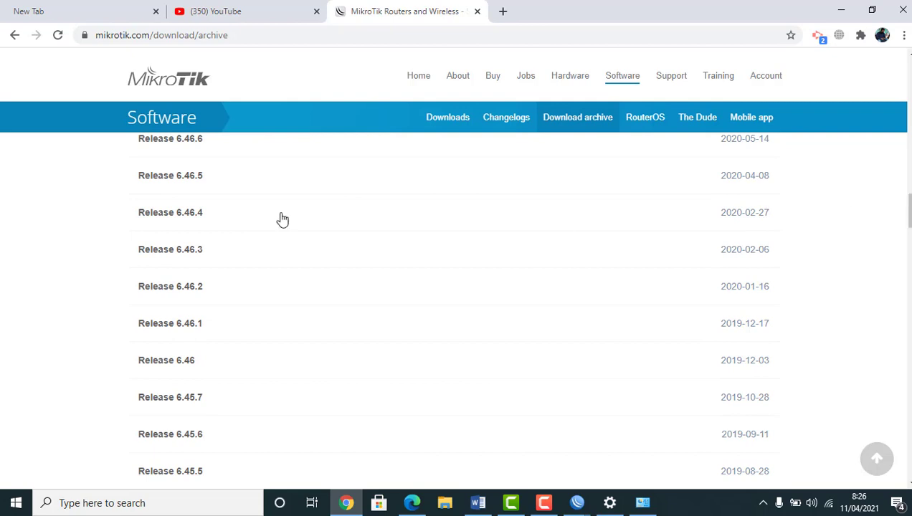
left_click(157, 255)
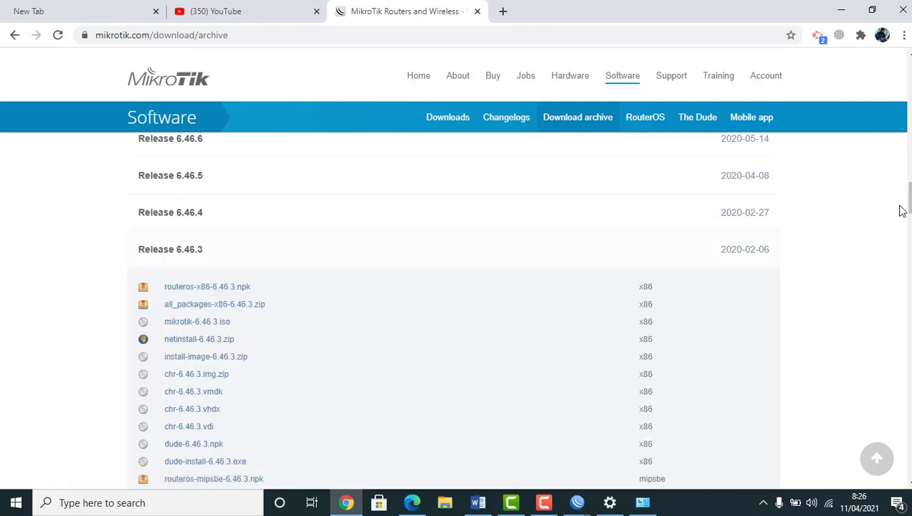
left_click(582, 506)
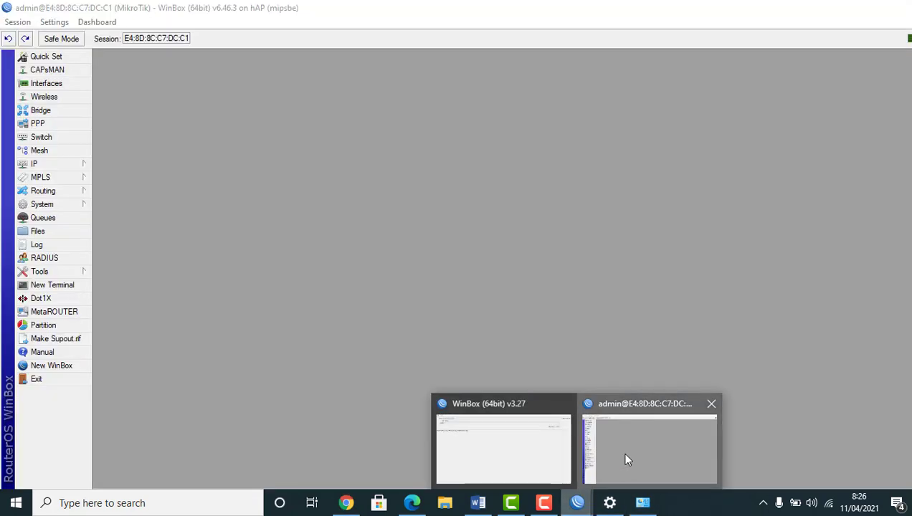
left_click(622, 451)
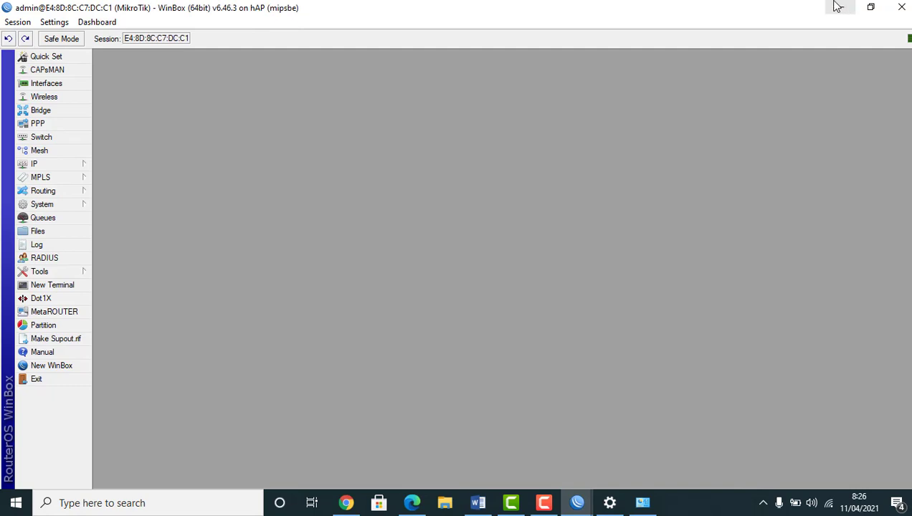
left_click(347, 501)
left_click_drag(908, 206, 909, 209)
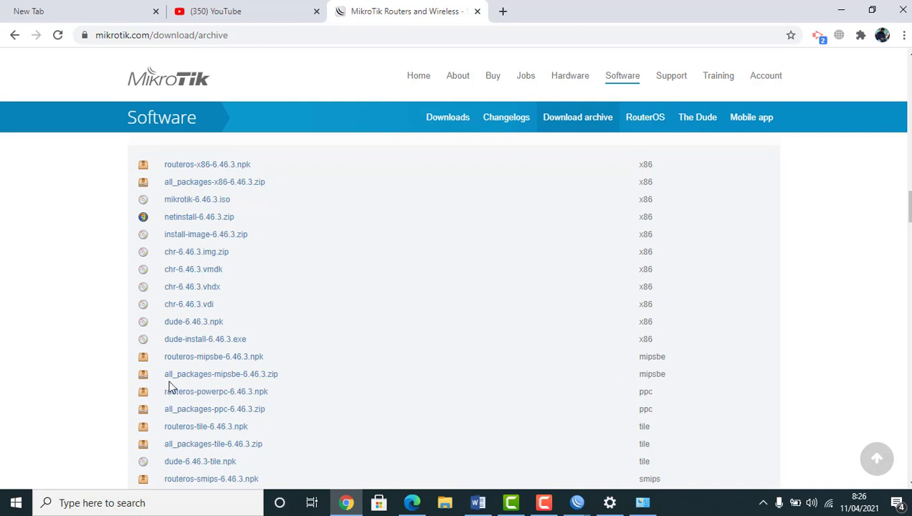
left_click(248, 374)
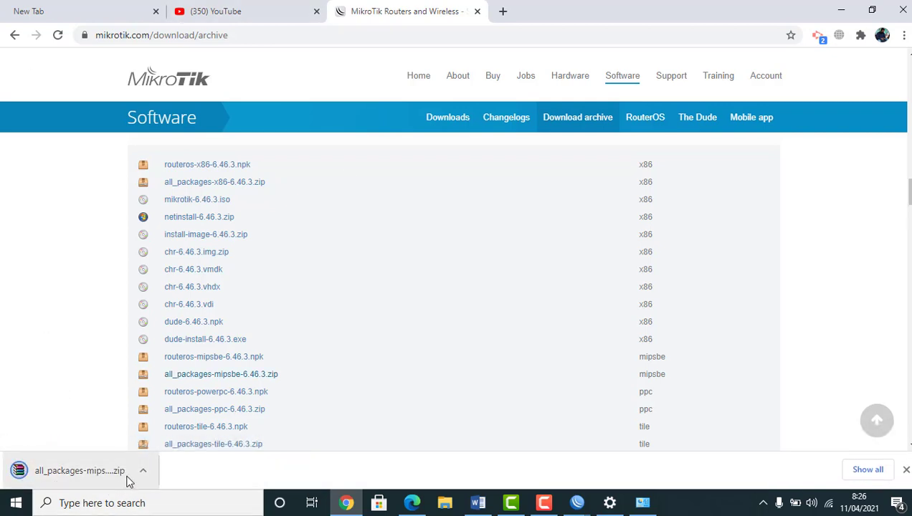
left_click(476, 11)
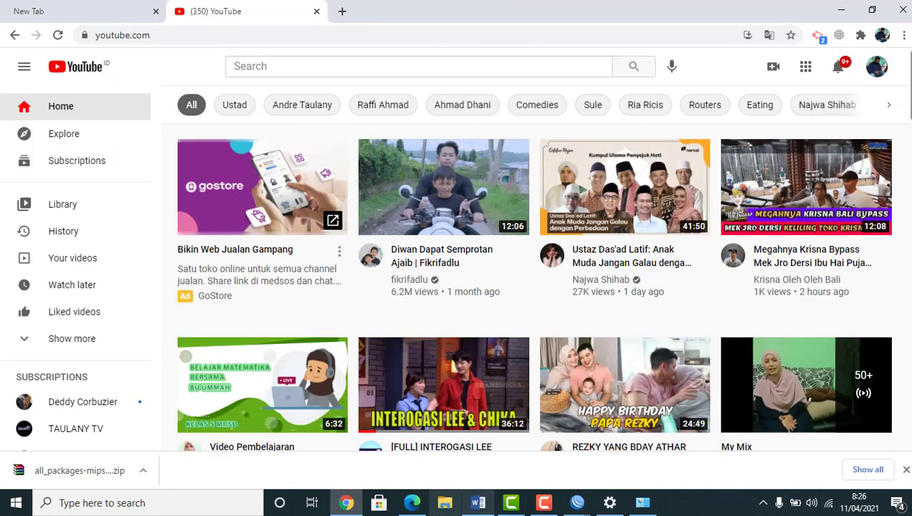
Extract the downloaded all_packages-mipsbe-6.46.3 archive in Downloads into its own folder and open it
key("super+e")
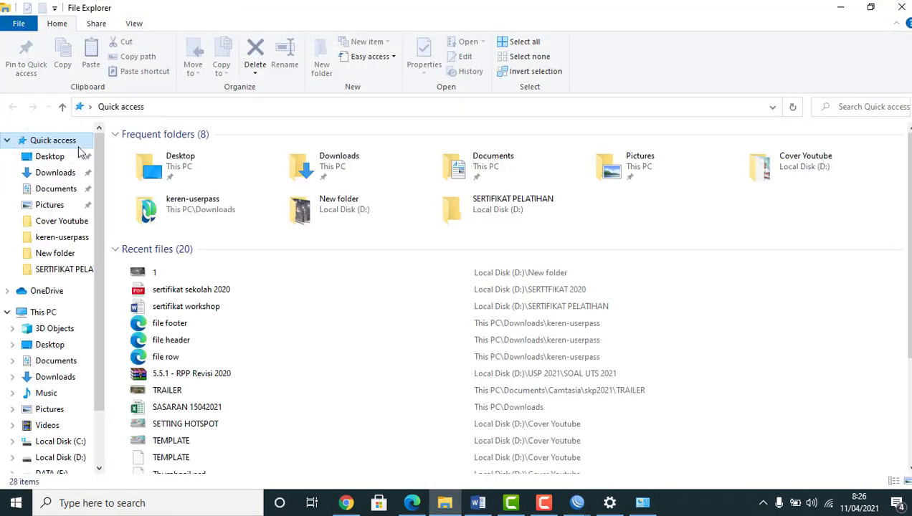
left_click(72, 176)
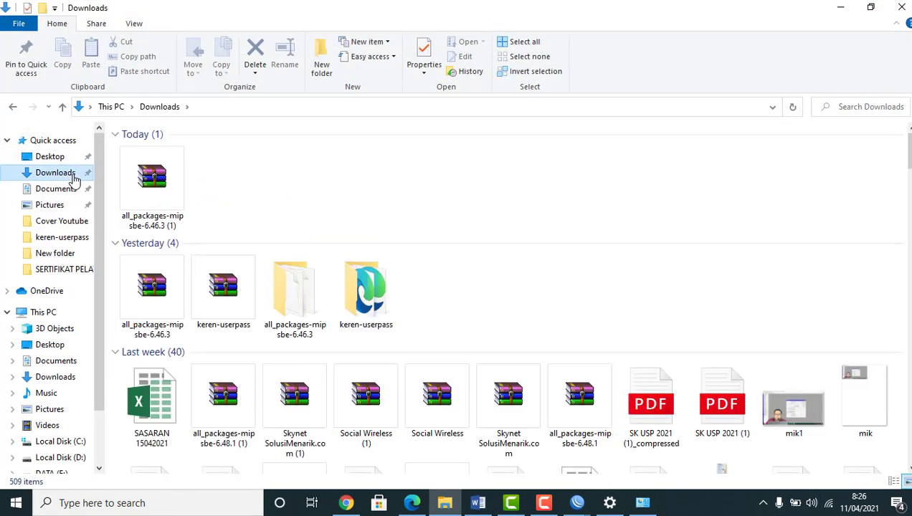
left_click(156, 177)
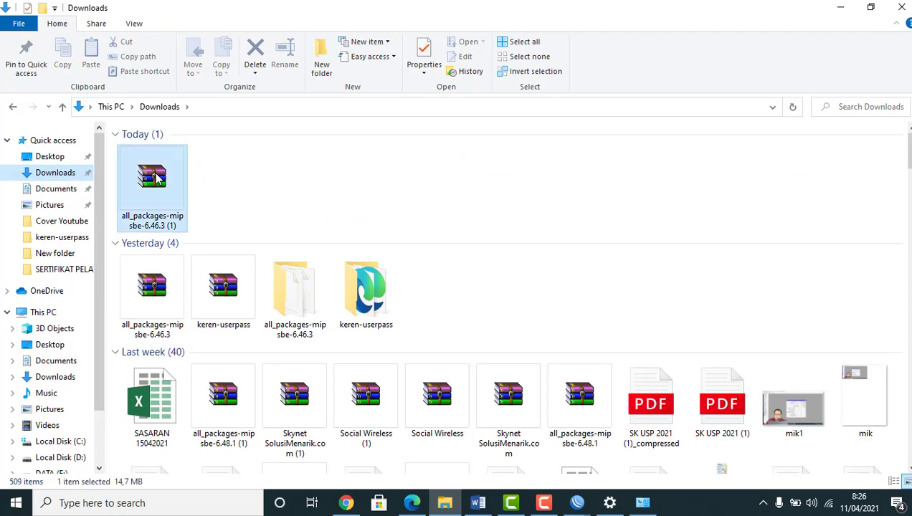
right_click(154, 172)
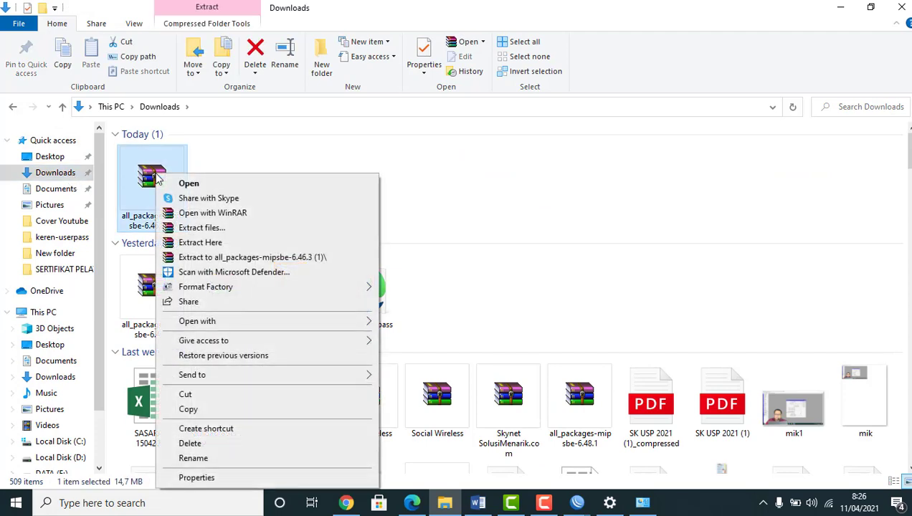
left_click(215, 257)
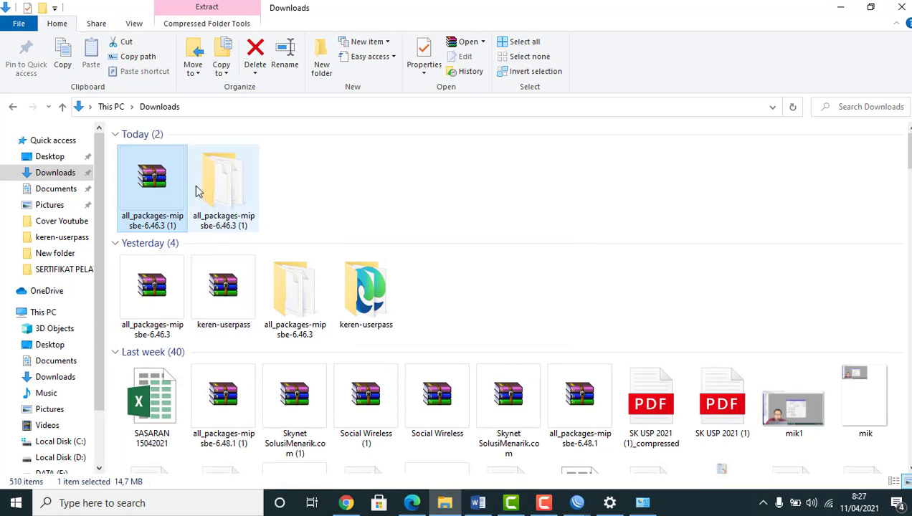
double_click(218, 190)
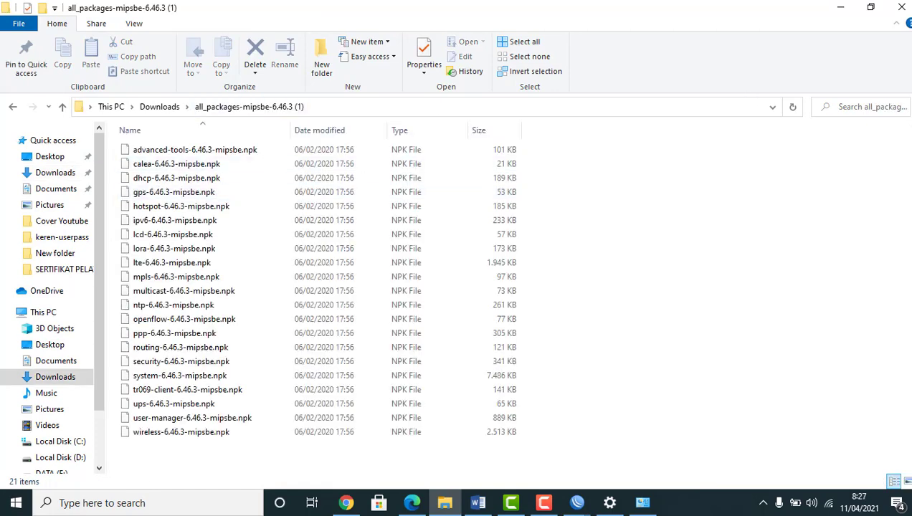
Copy user-manager-6.46.3-mipsbe.npk and open the router's File List in WinBox
left_click(208, 421)
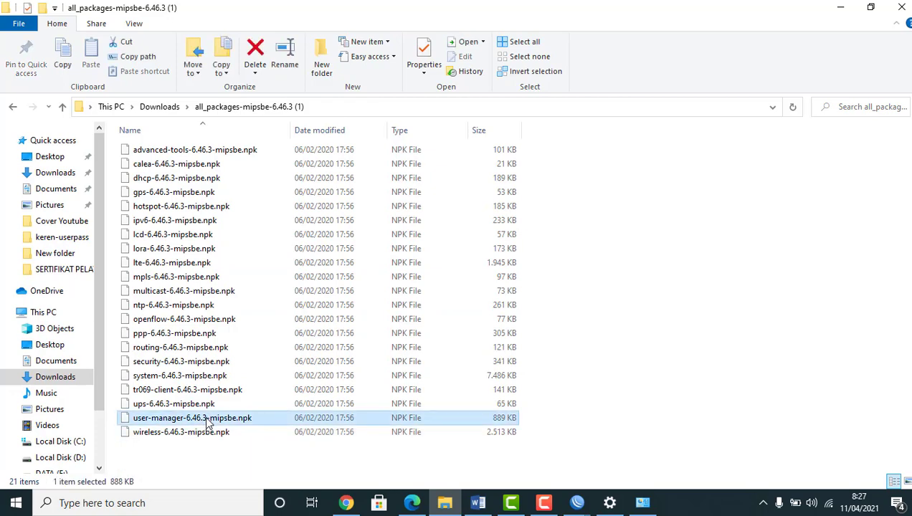
right_click(208, 421)
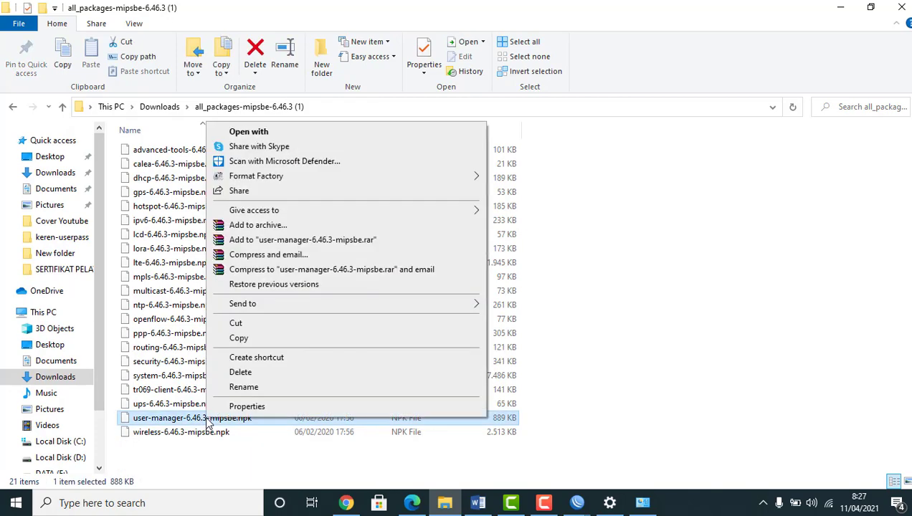
left_click(242, 341)
left_click(577, 502)
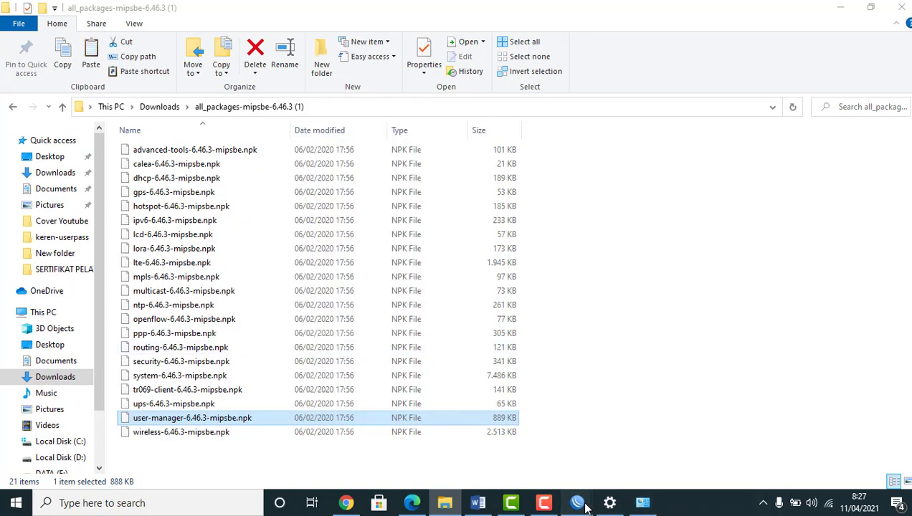
left_click(647, 466)
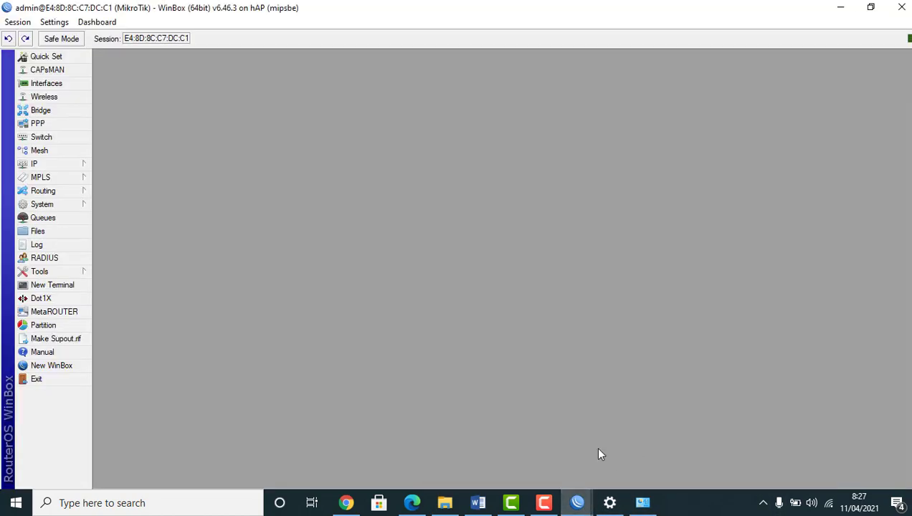
left_click(63, 232)
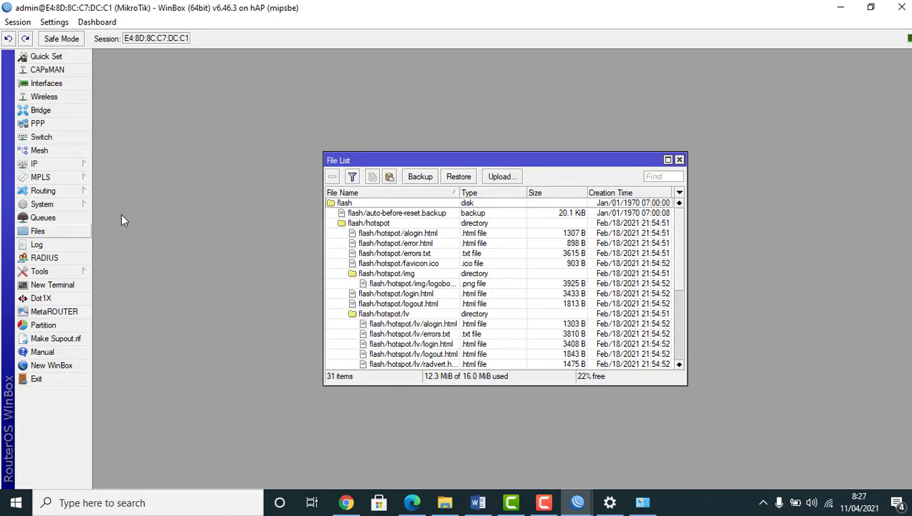
Paste user-manager-6.46.3-mipsbe.npk into the router's File List and close it
left_click(366, 214)
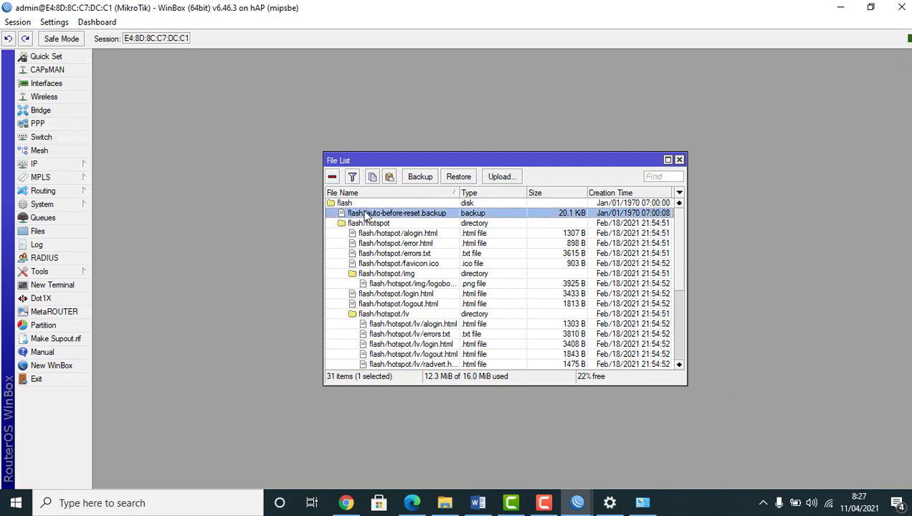
left_click(389, 177)
left_click_drag(679, 226, 664, 322)
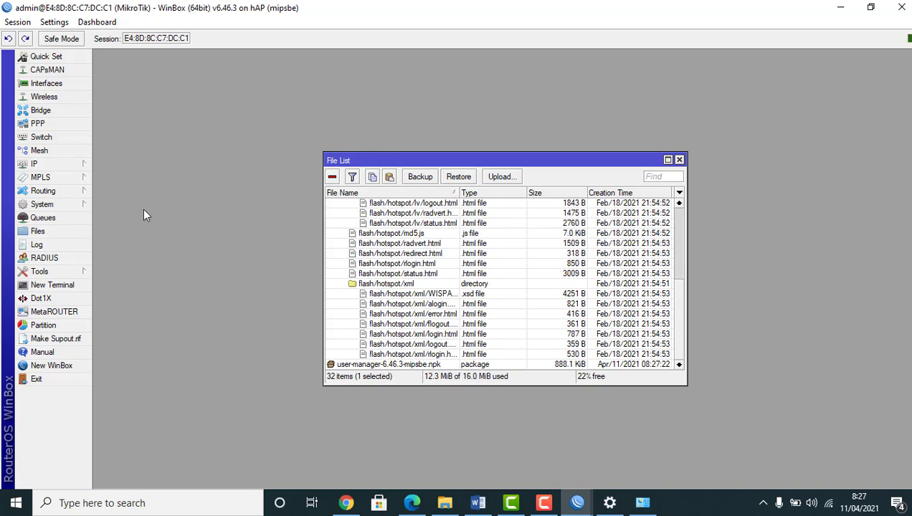
left_click(679, 160)
Reboot the router via System > Reboot, confirming with Yes
left_click(49, 206)
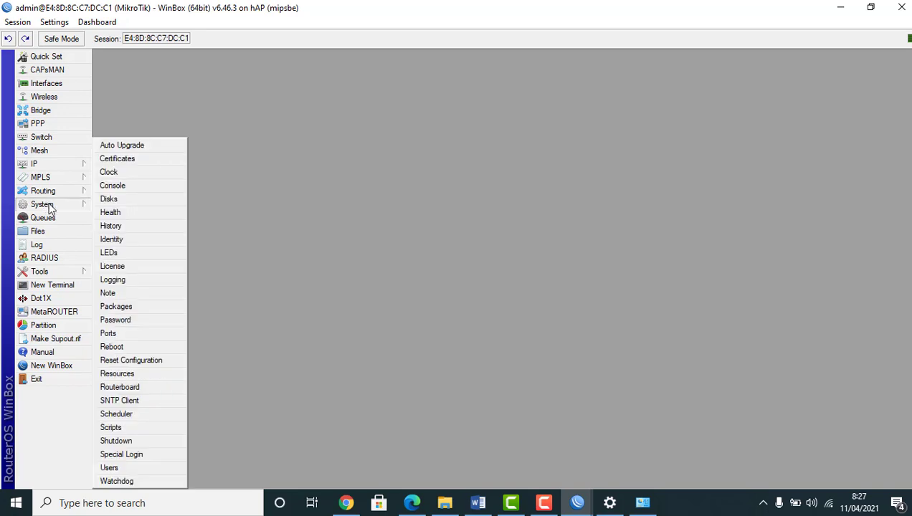
left_click(113, 346)
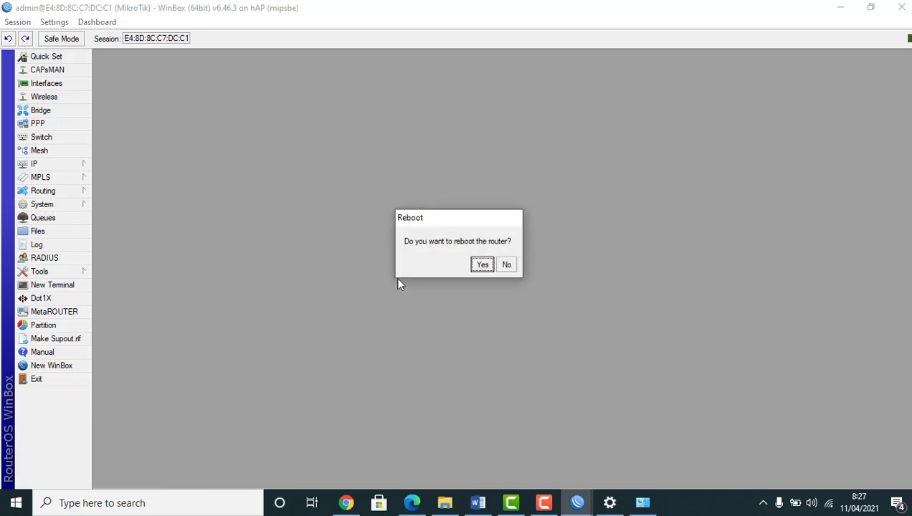
left_click(483, 264)
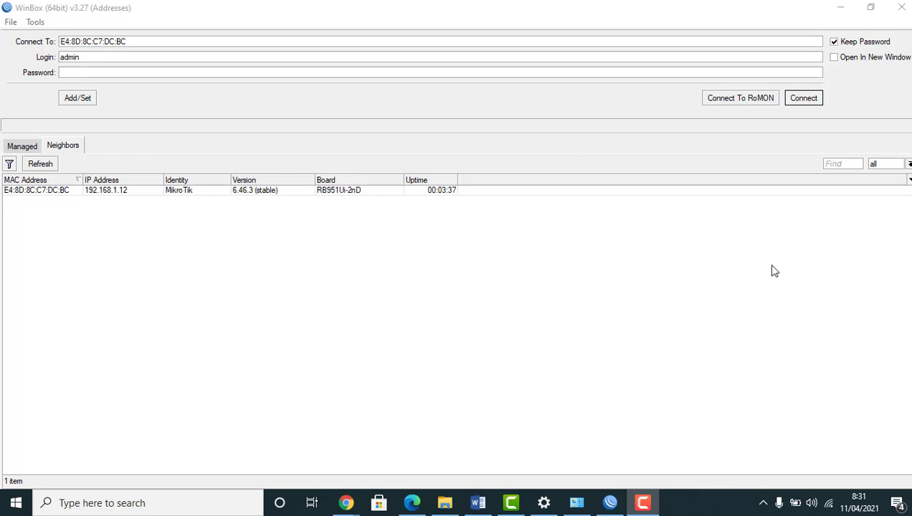
Reconnect to the rebooted router 192.168.1.12 and verify user-manager 6.46.3 in the Package List
left_click(32, 192)
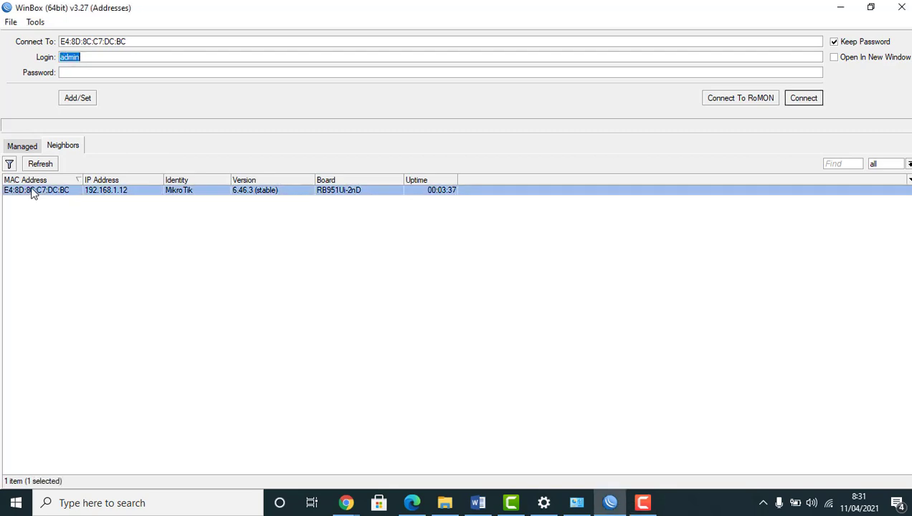
left_click(803, 99)
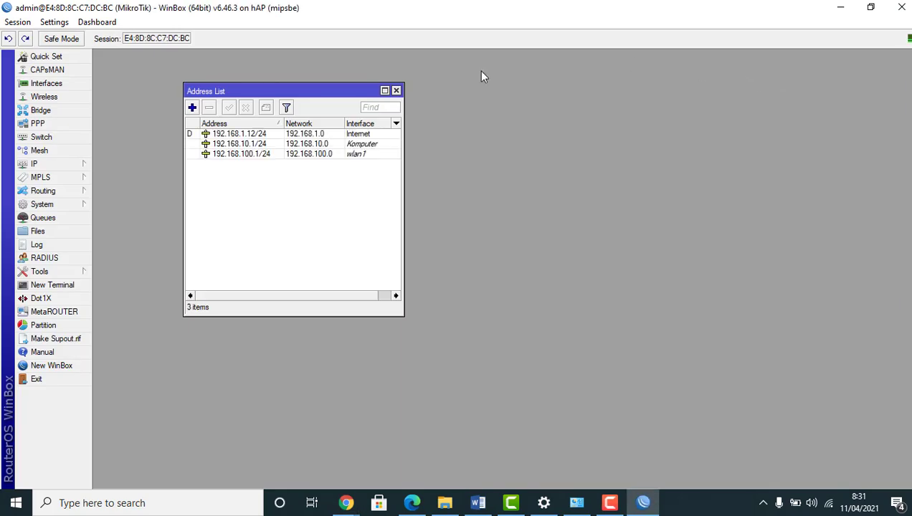
left_click(54, 206)
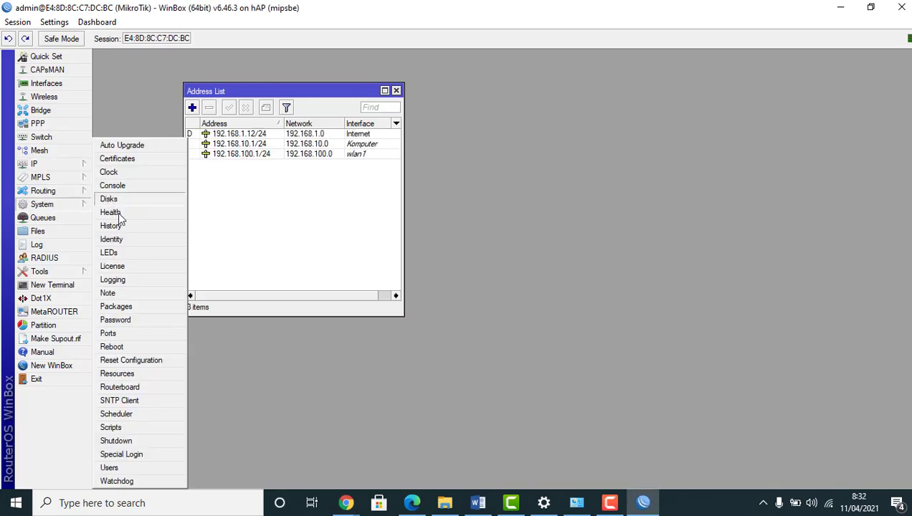
left_click(129, 307)
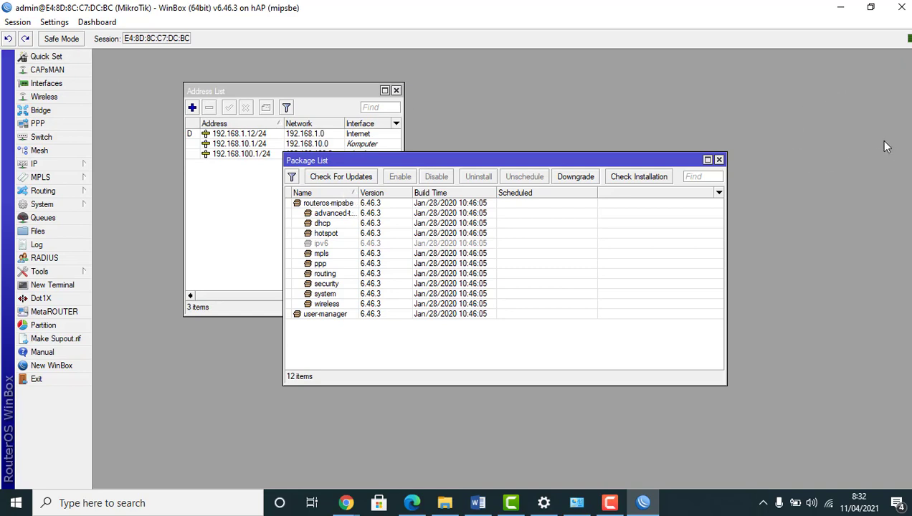
left_click(718, 159)
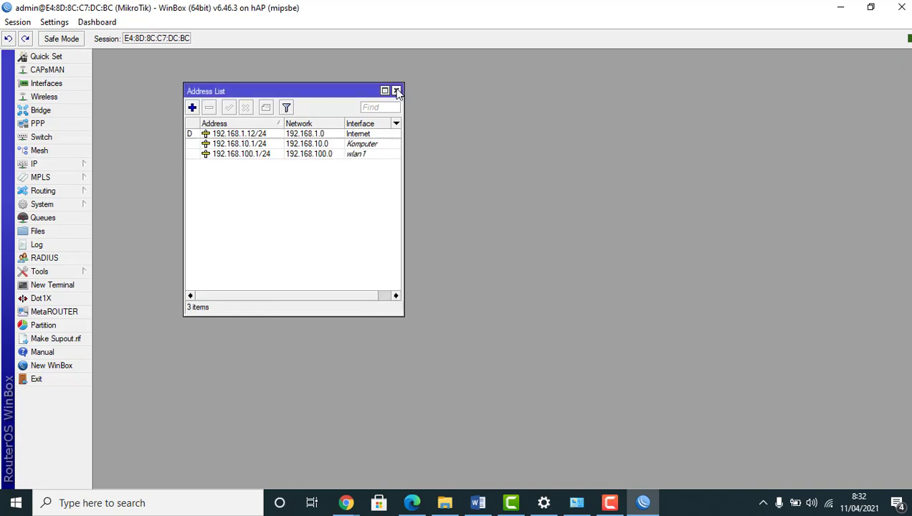
left_click(396, 91)
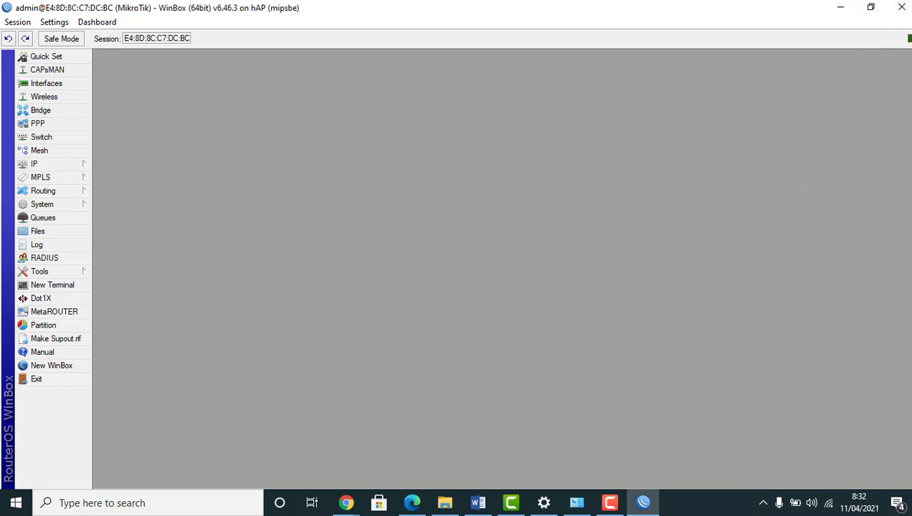
Open a blank Chrome tab and join the open UJICOBAUSERMAN Wi-Fi with Connect automatically ticked
mouse_move(354, 505)
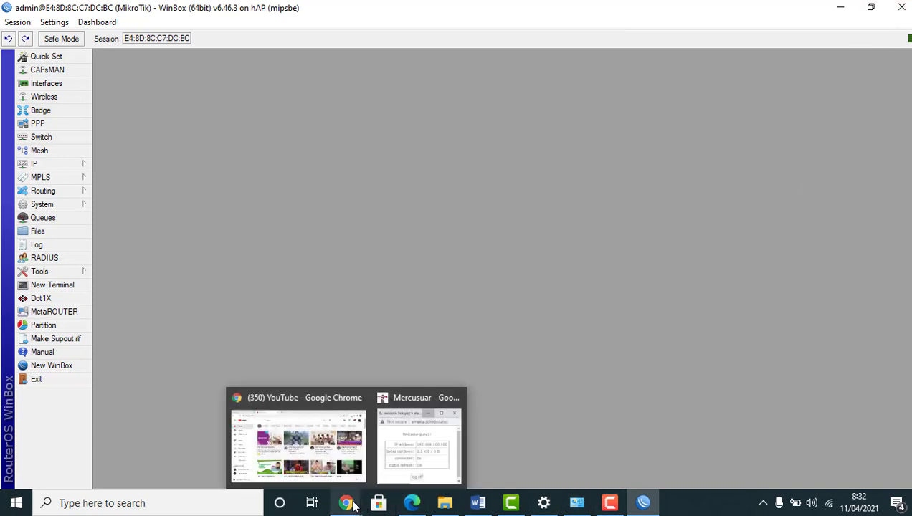
left_click(315, 466)
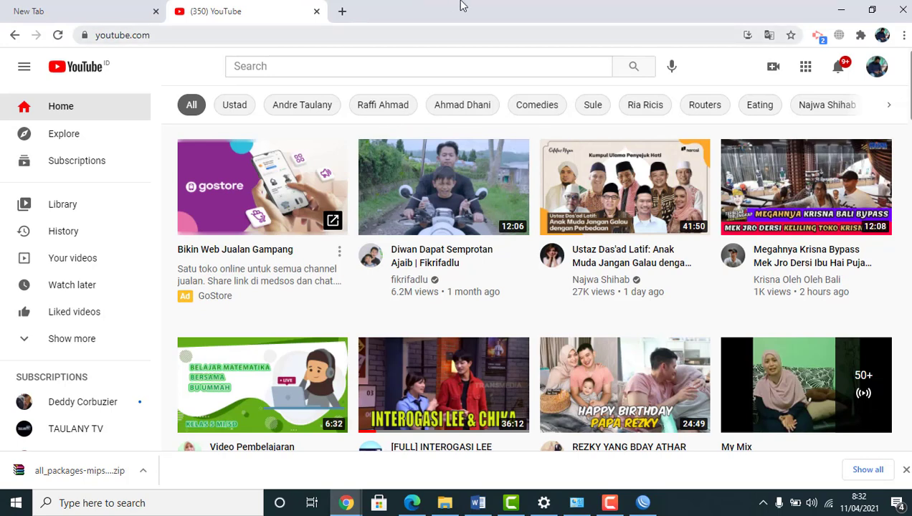
left_click(341, 12)
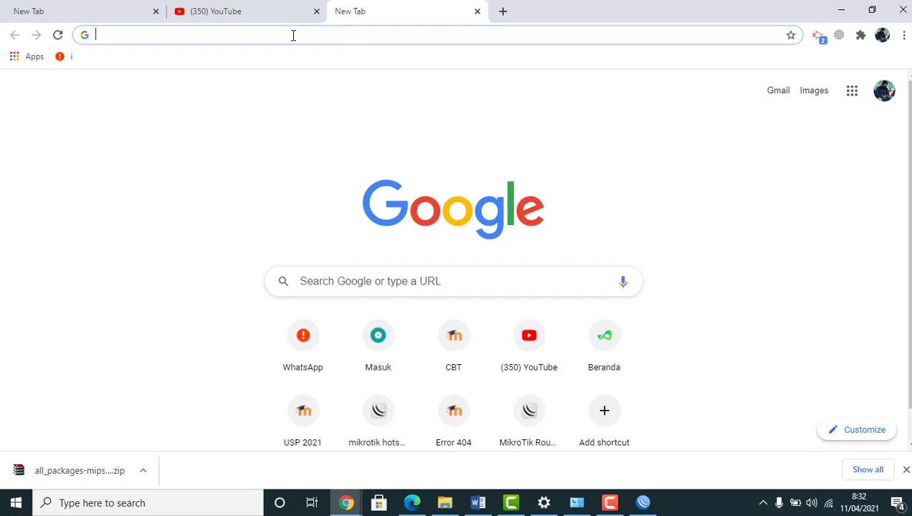
left_click(828, 503)
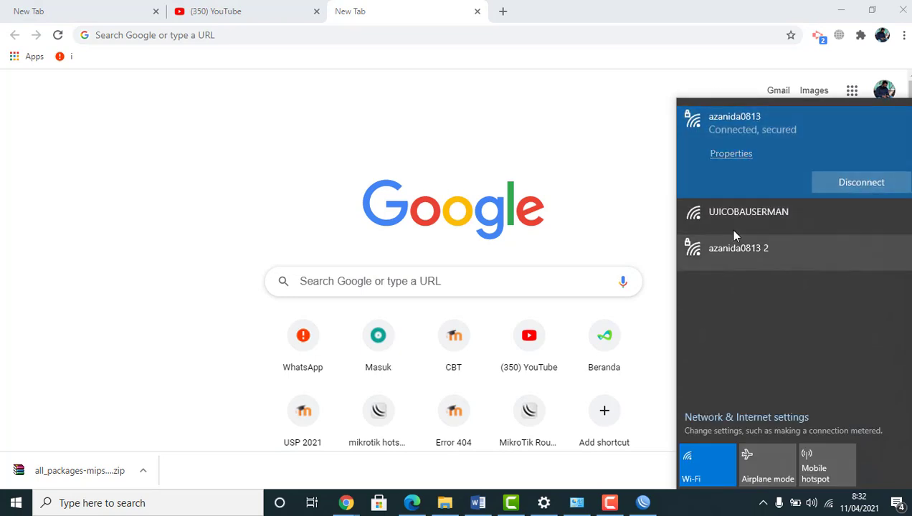
left_click(738, 215)
left_click(747, 222)
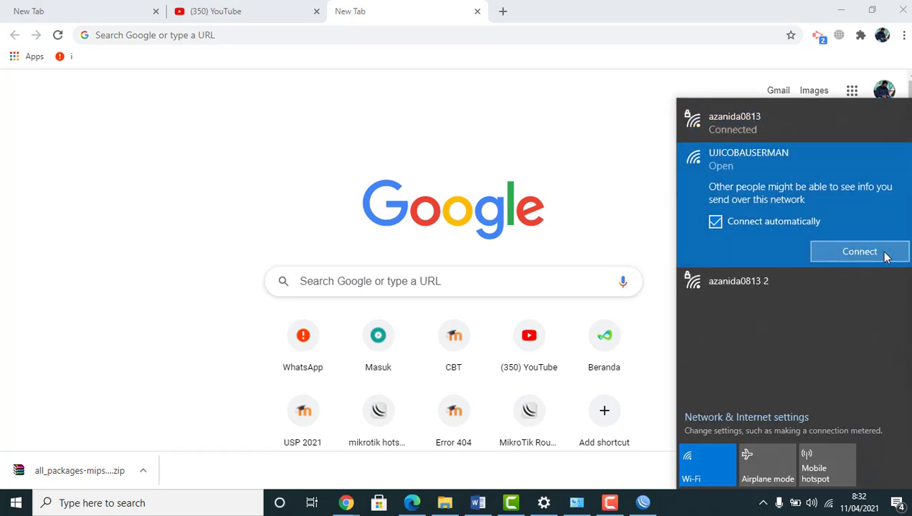
left_click(883, 253)
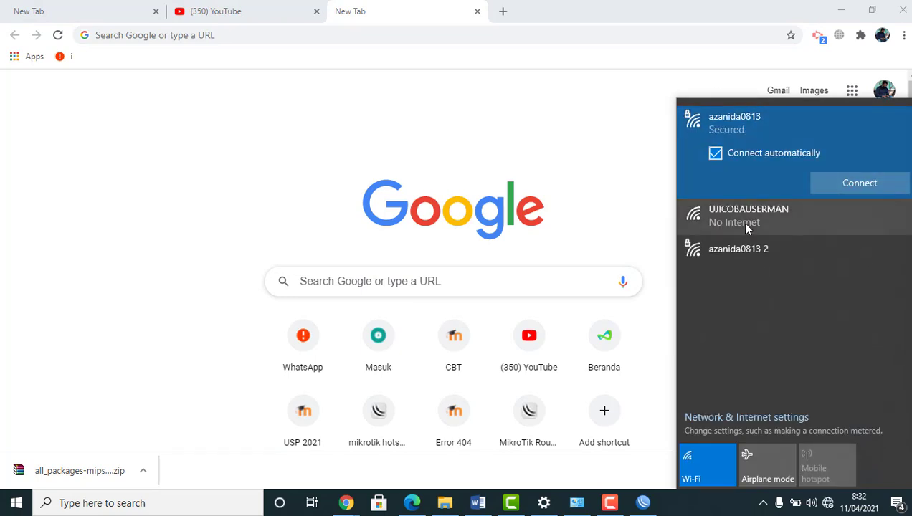
left_click(741, 222)
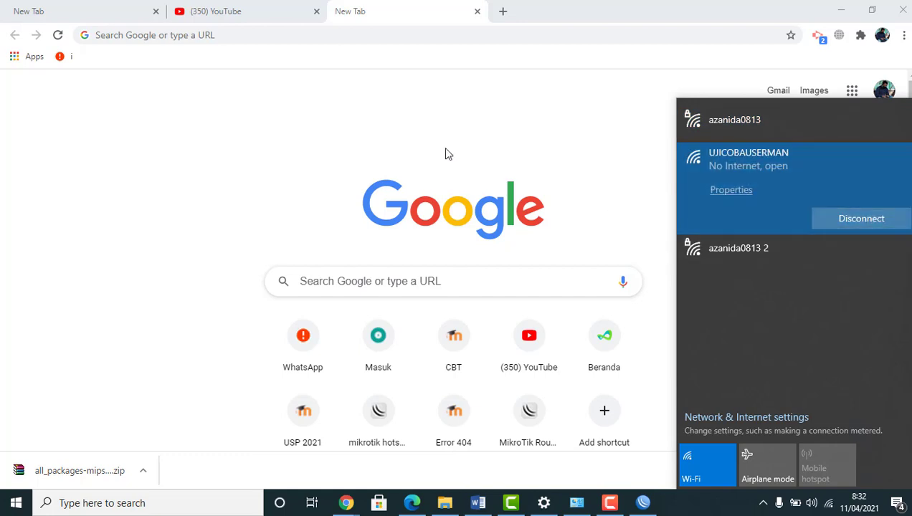
left_click(489, 128)
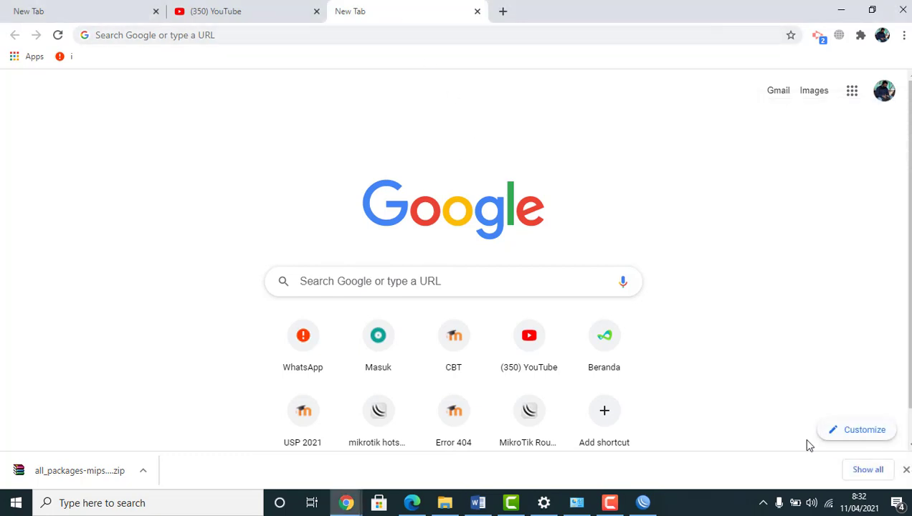
left_click(829, 502)
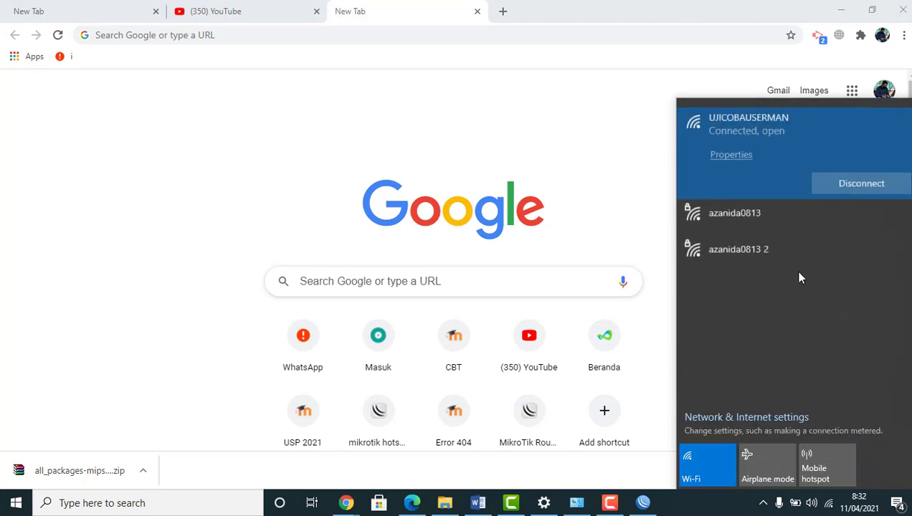
Open the smekta.sch.id hotspot status page and log off
left_click(192, 36)
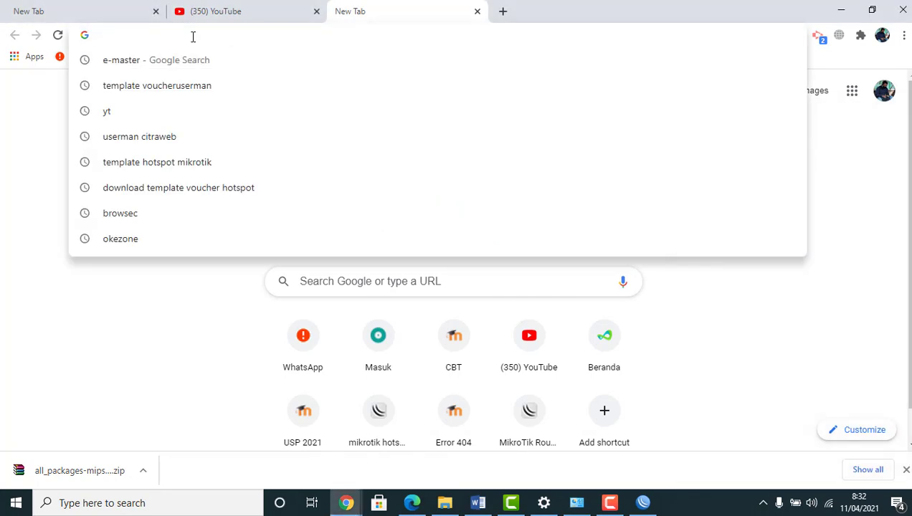
type("smekta.net/login")
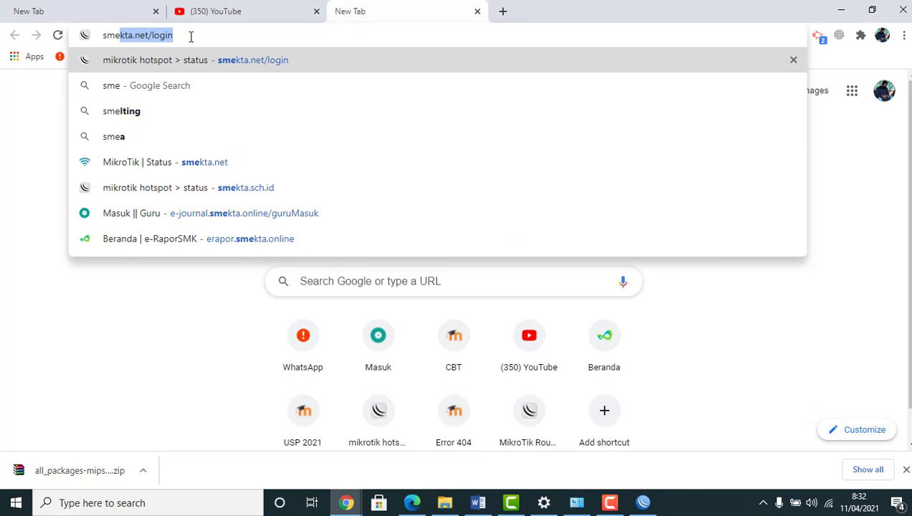
left_click(204, 190)
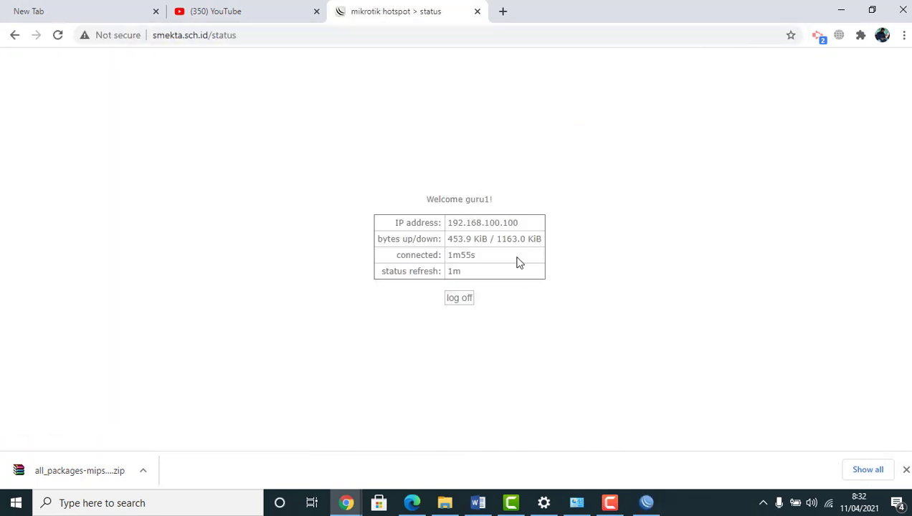
left_click(463, 301)
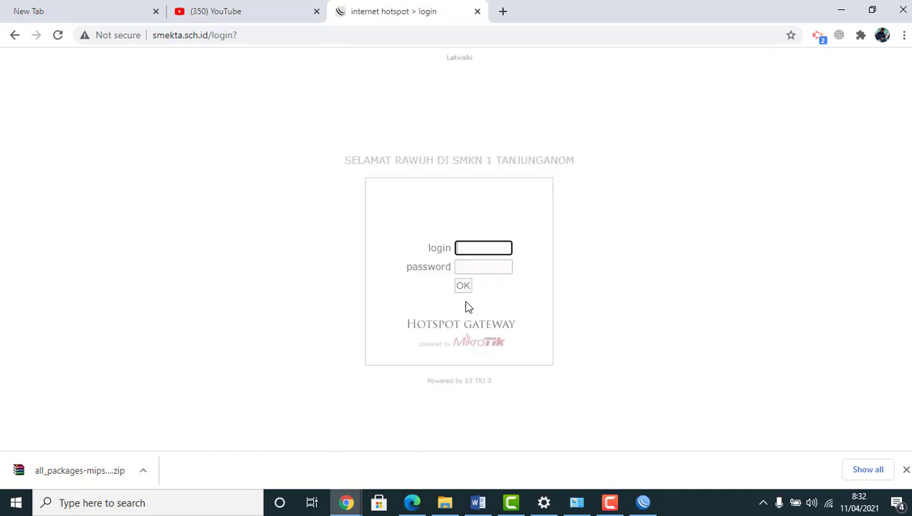
Sign back into the hotspot with the saved account and its password
type("guru")
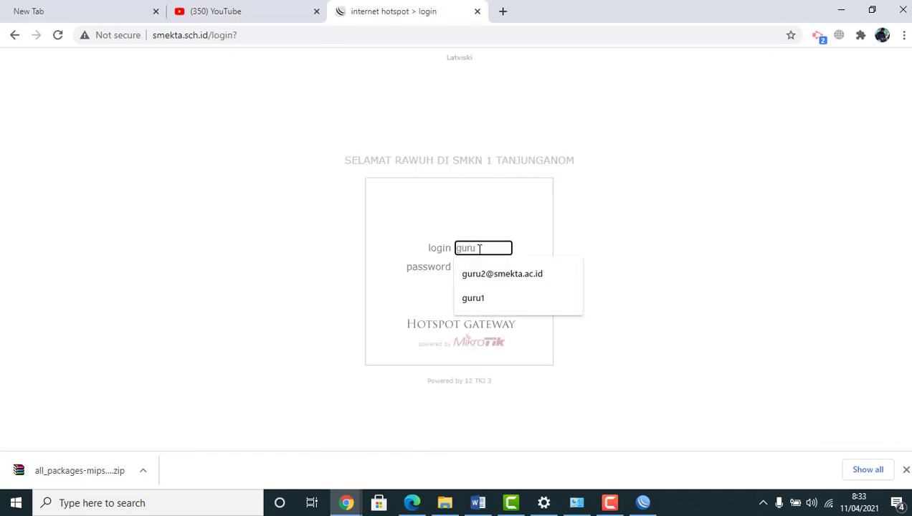
left_click(491, 303)
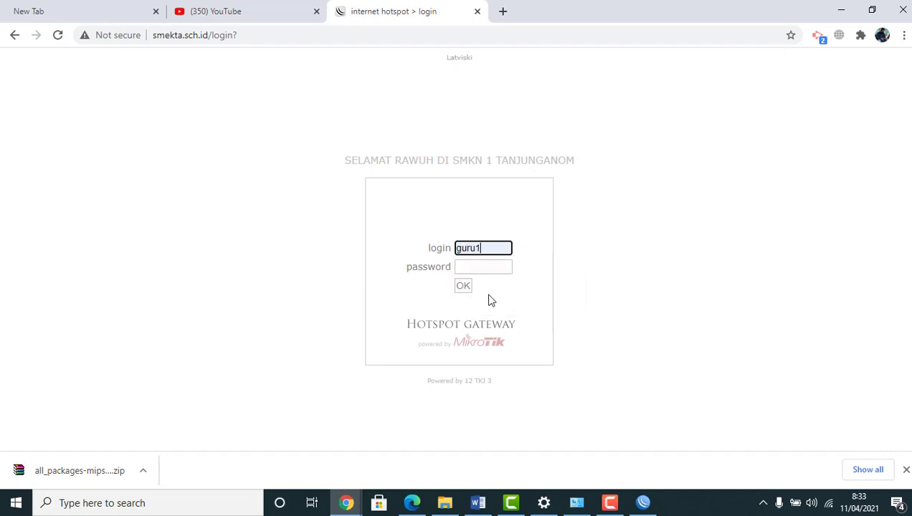
left_click(473, 268)
type("123")
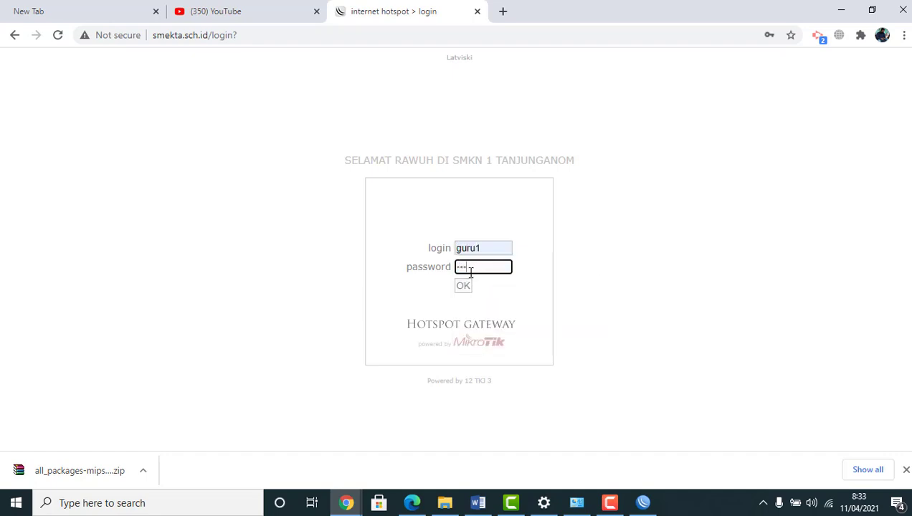
left_click(463, 287)
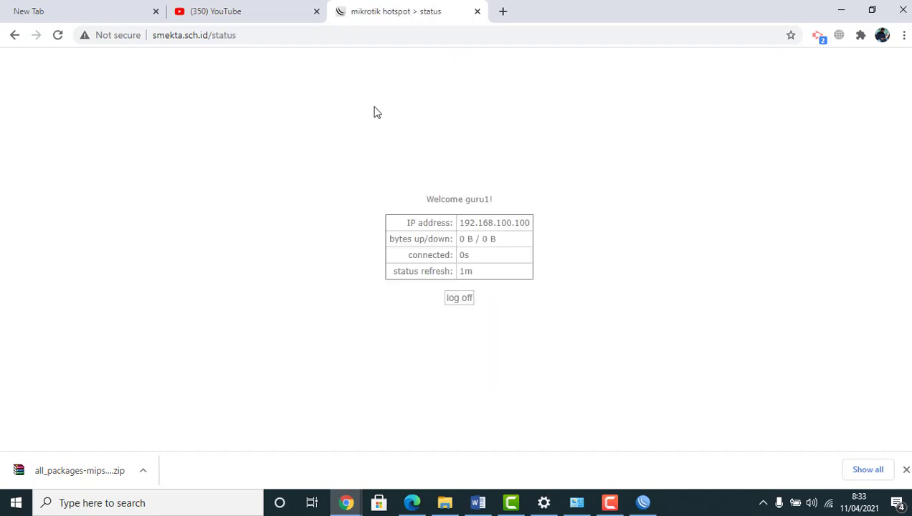
left_click(502, 12)
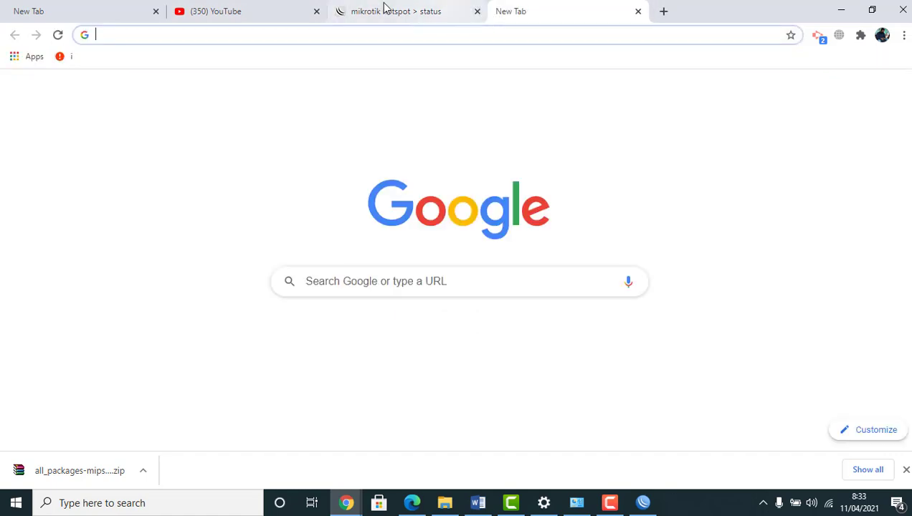
Close the extra tabs, open 192.168.10.1/userman, and log in as admin
left_click(316, 11)
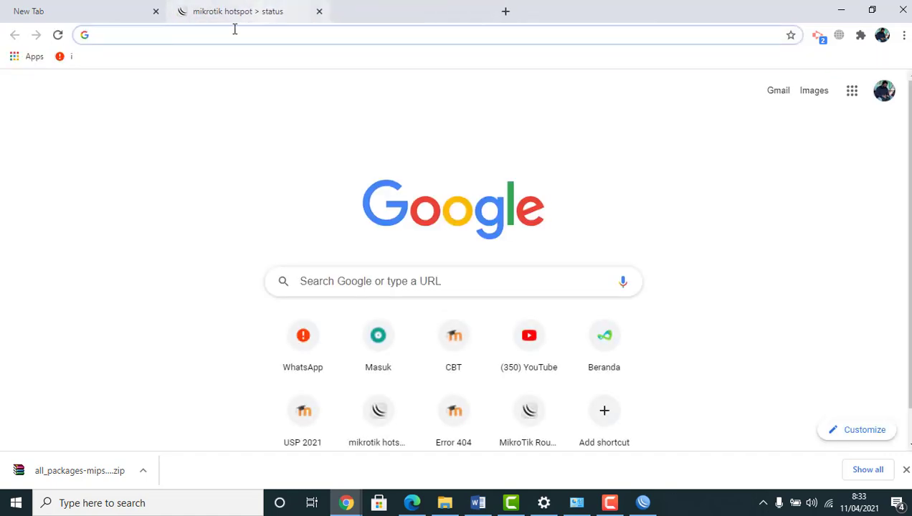
left_click(157, 13)
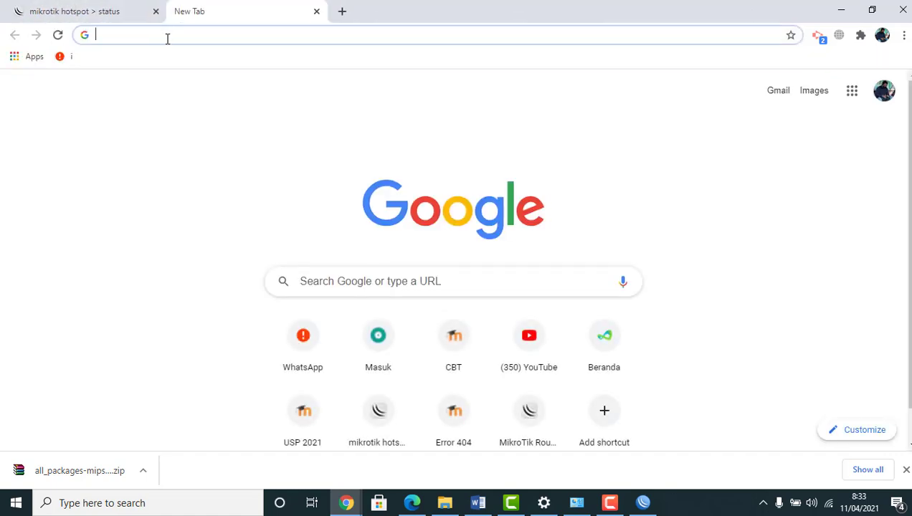
type("192.168")
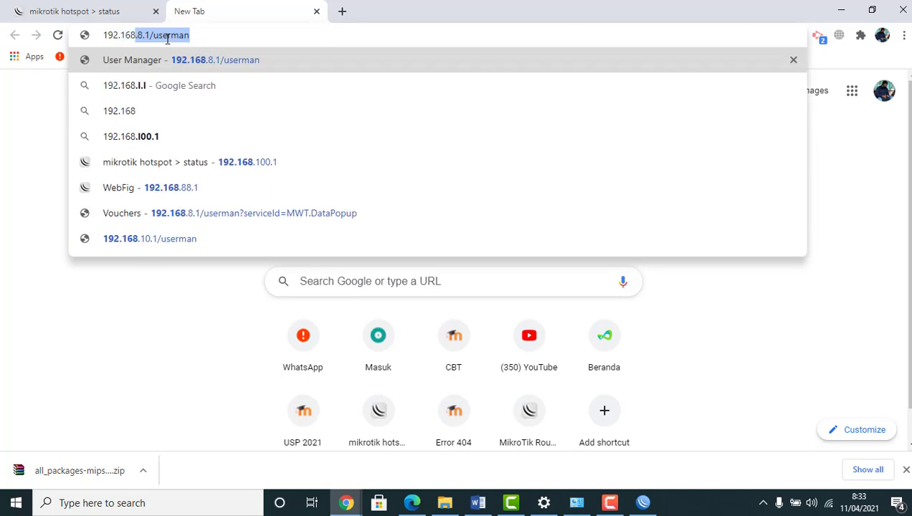
type(".10.1/")
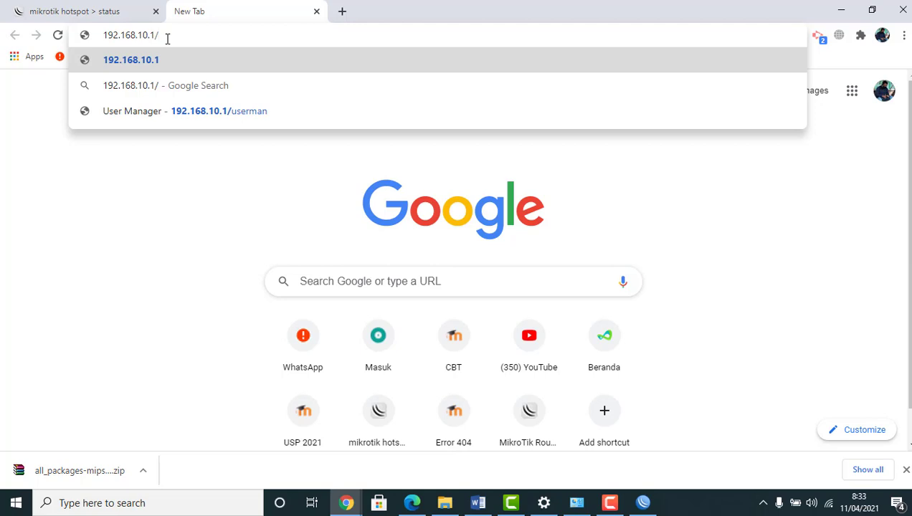
type("usr")
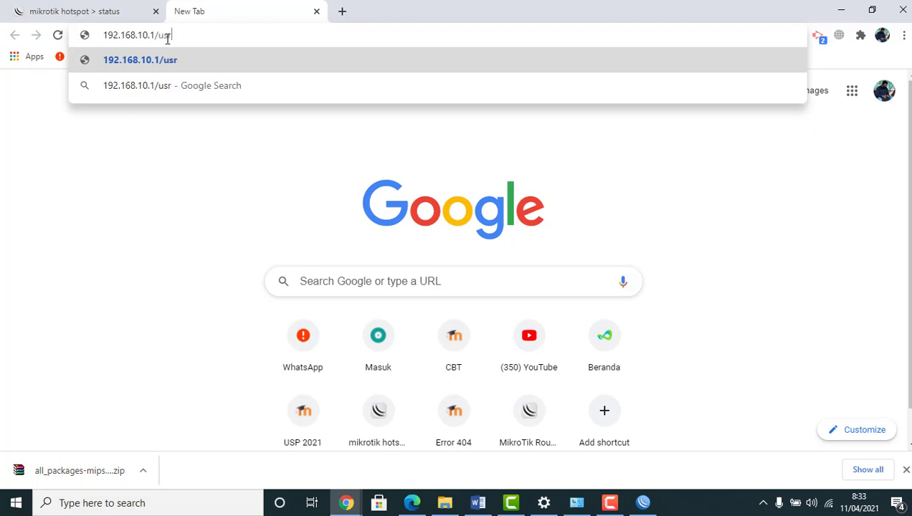
key("BackSpace")
type("er")
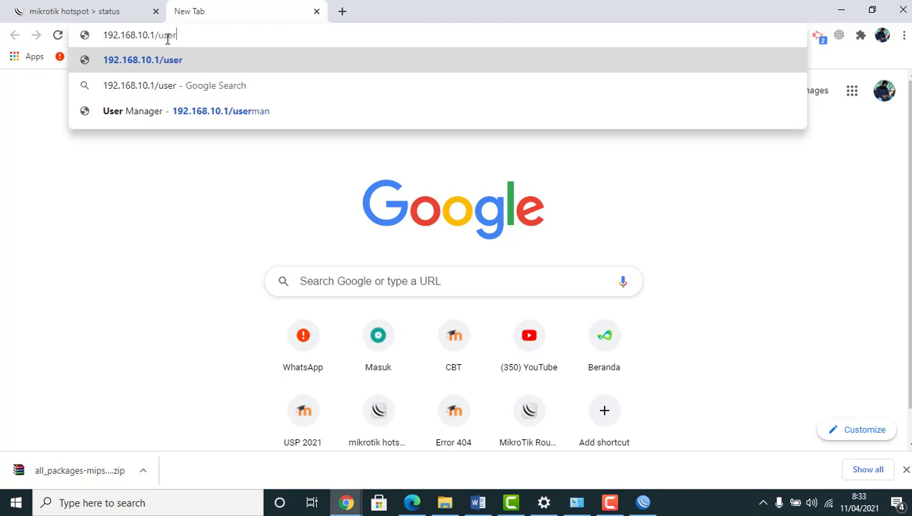
left_click(208, 112)
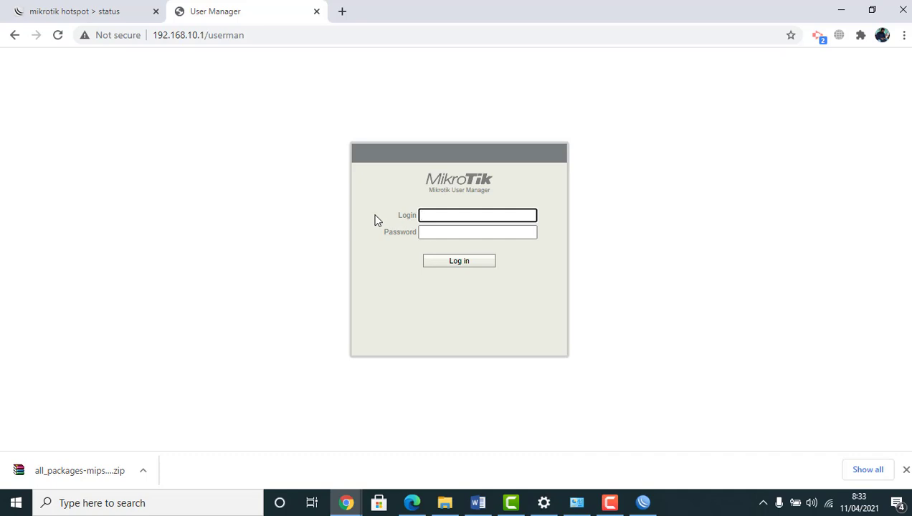
type("admin")
left_click(462, 262)
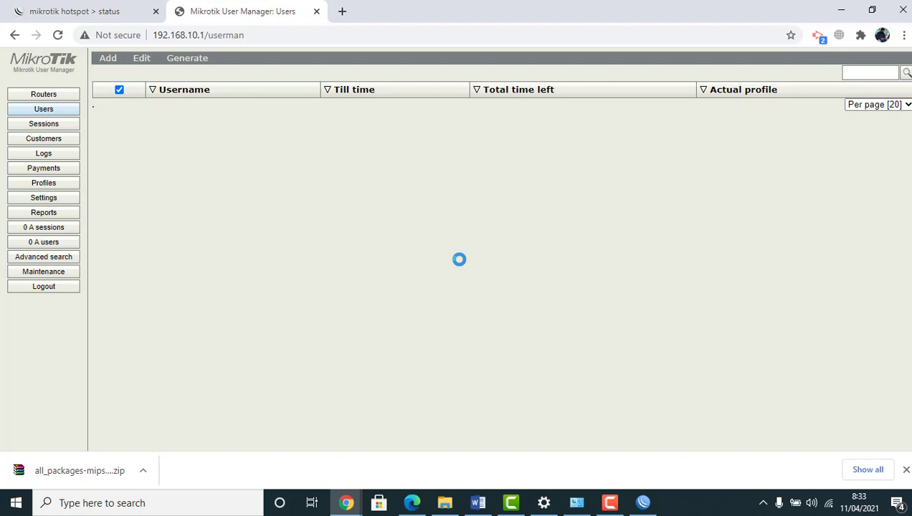
Add router RouterA at IP 127.0.0.1 with its shared secret
left_click(62, 95)
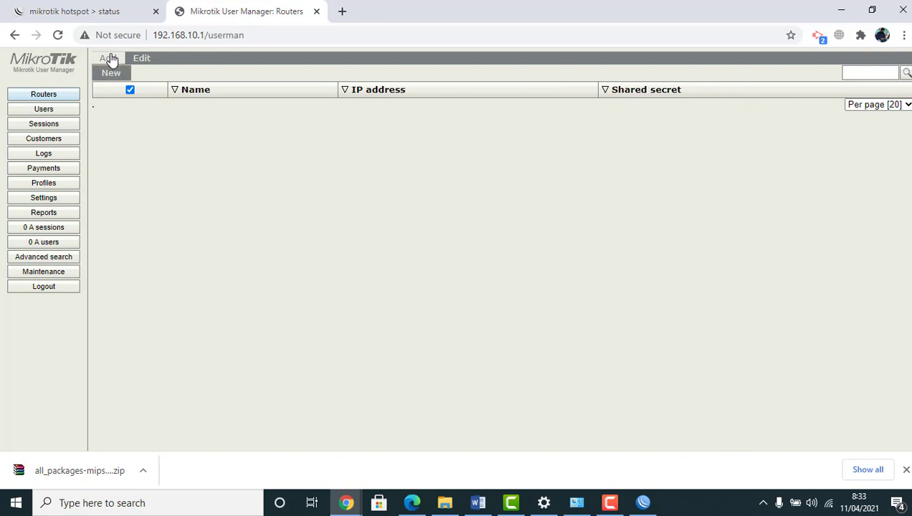
left_click(110, 72)
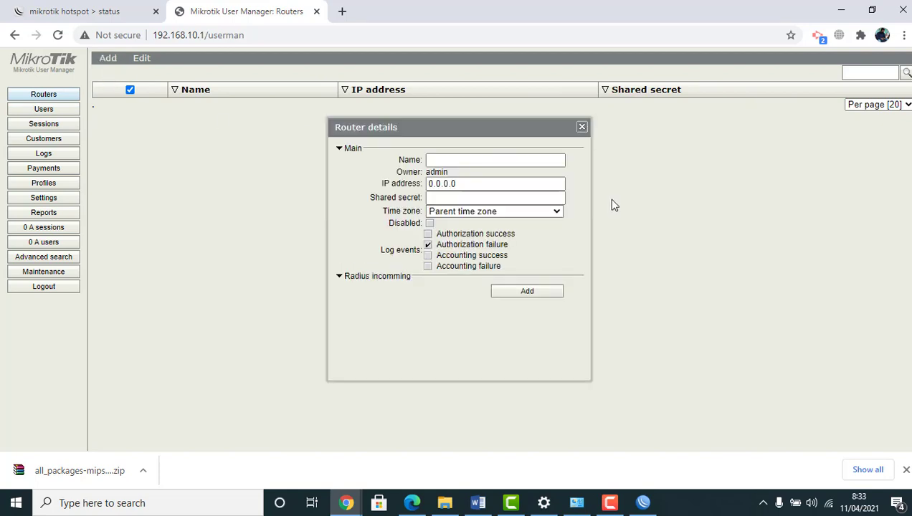
left_click(450, 160)
type("Router")
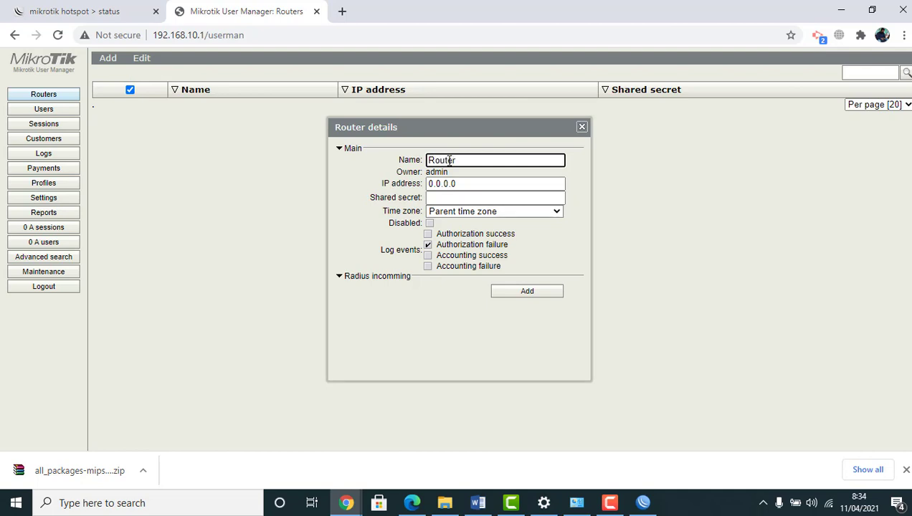
type("A")
key("Tab")
type("127")
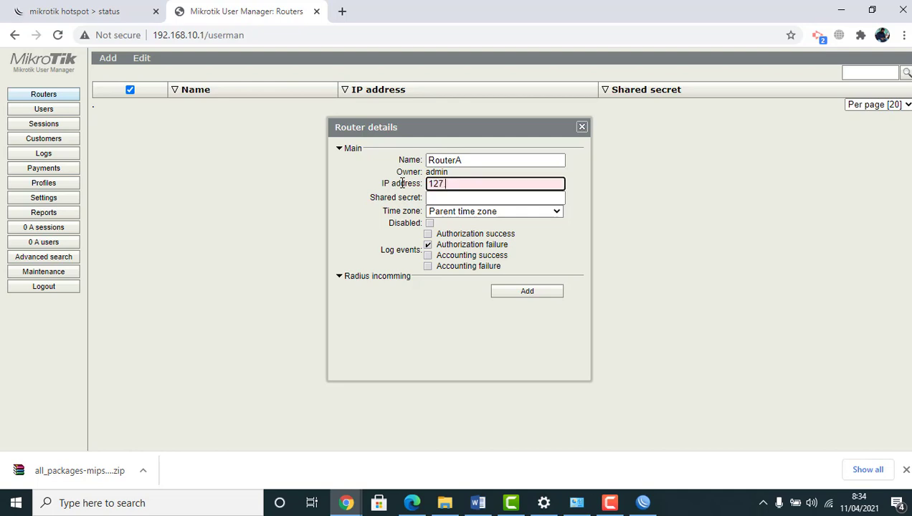
type(".0.0.1")
left_click(460, 199)
type("123")
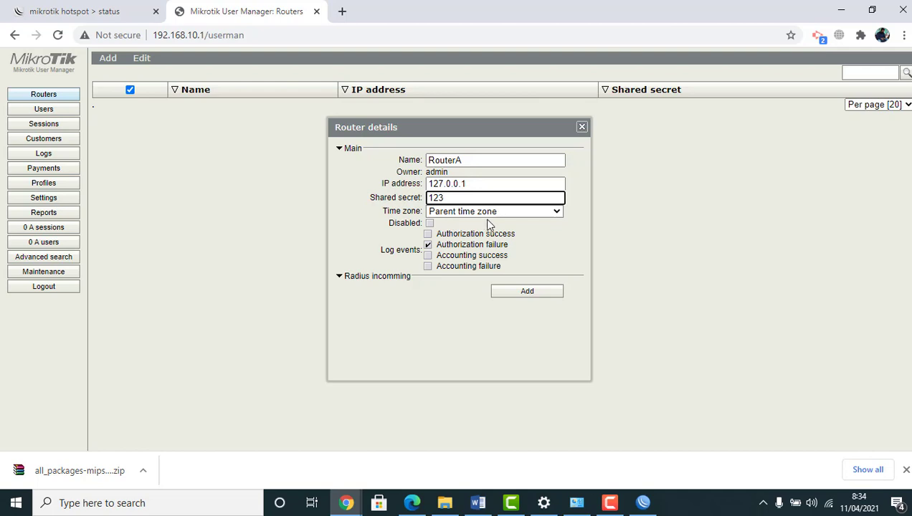
left_click(526, 292)
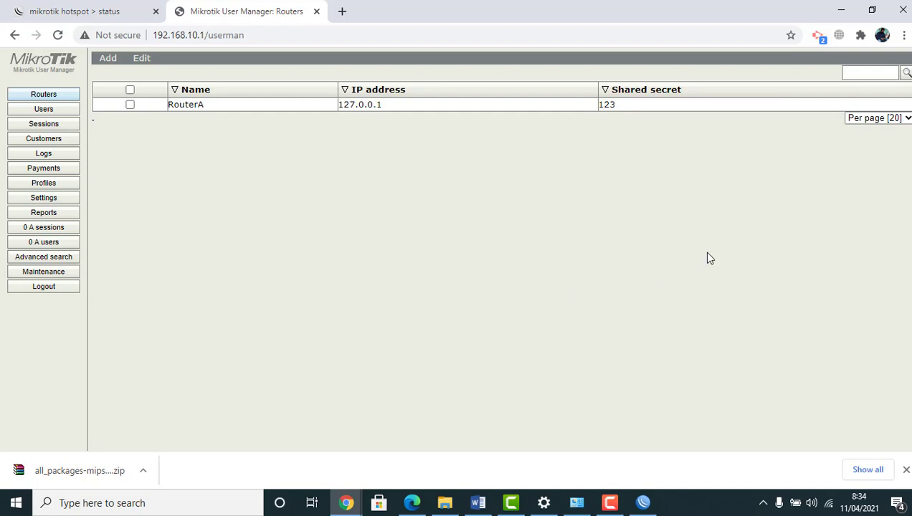
Start a new limitation named LimitX with a 1h uptime limit
left_click(29, 187)
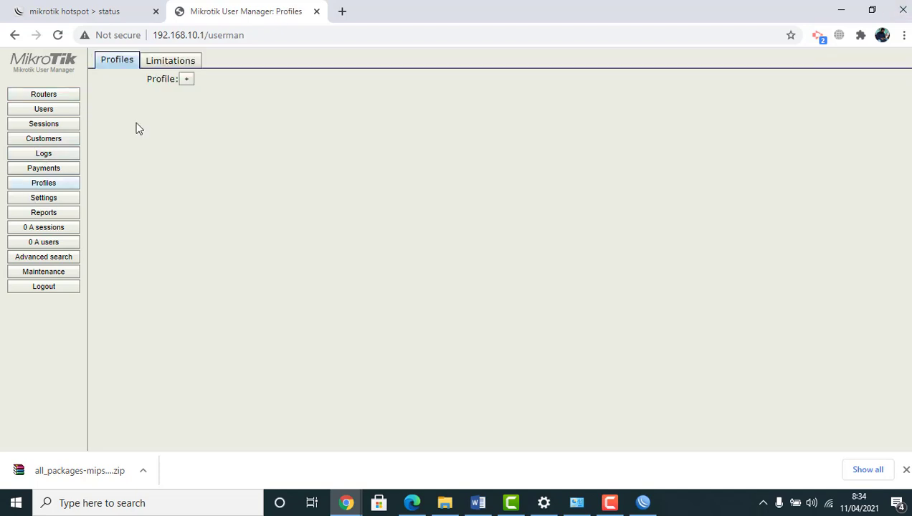
left_click(165, 63)
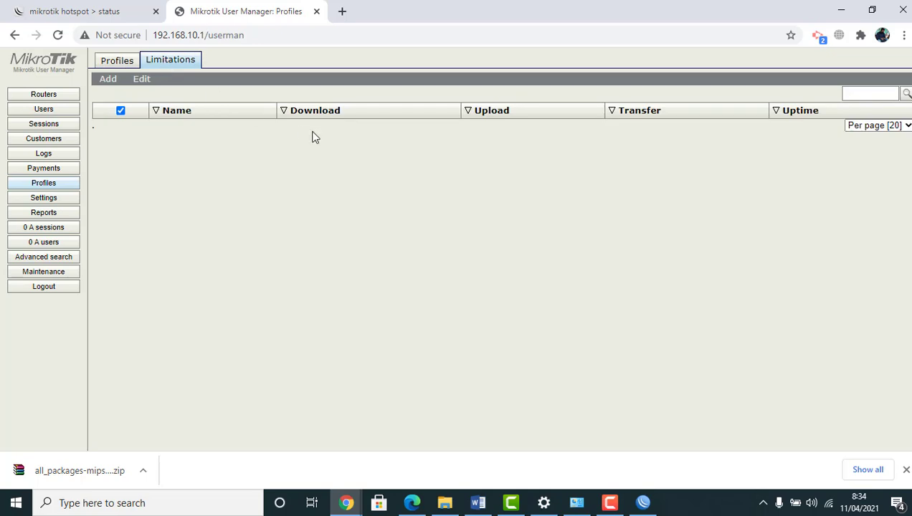
left_click(105, 83)
left_click(112, 94)
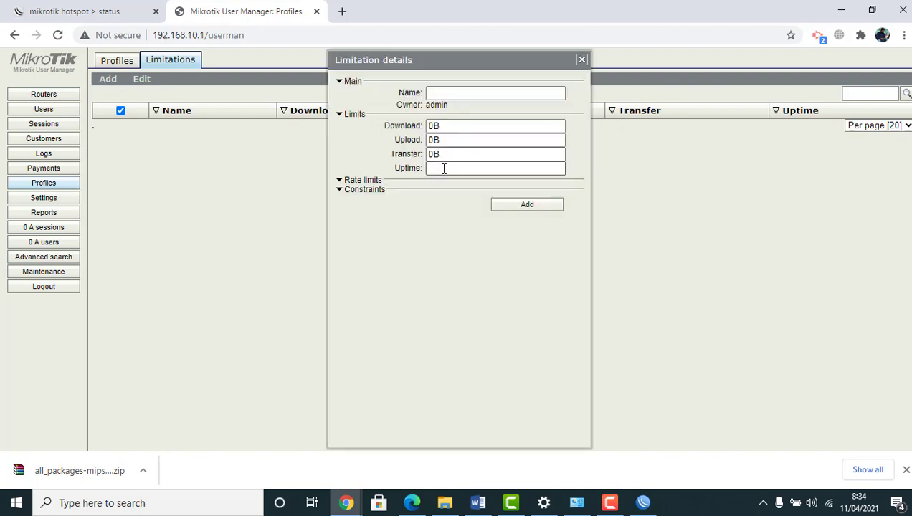
left_click(455, 93)
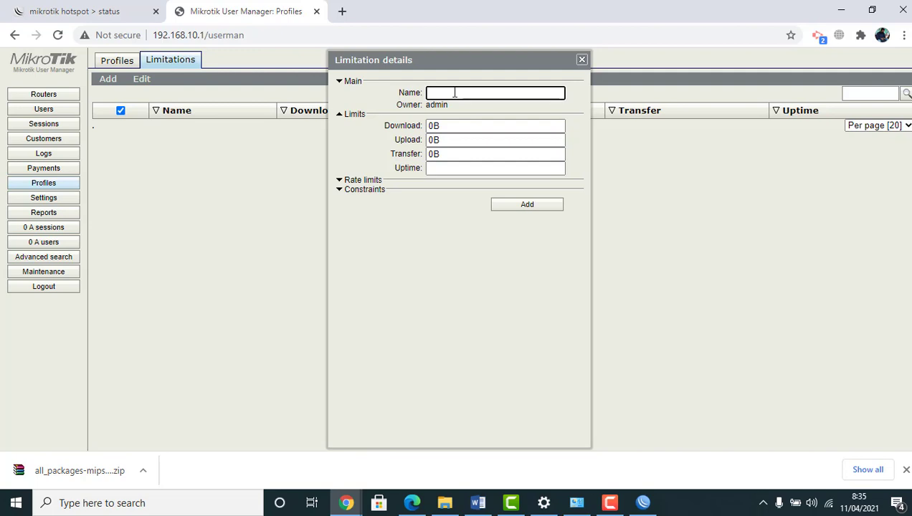
type("LimitX")
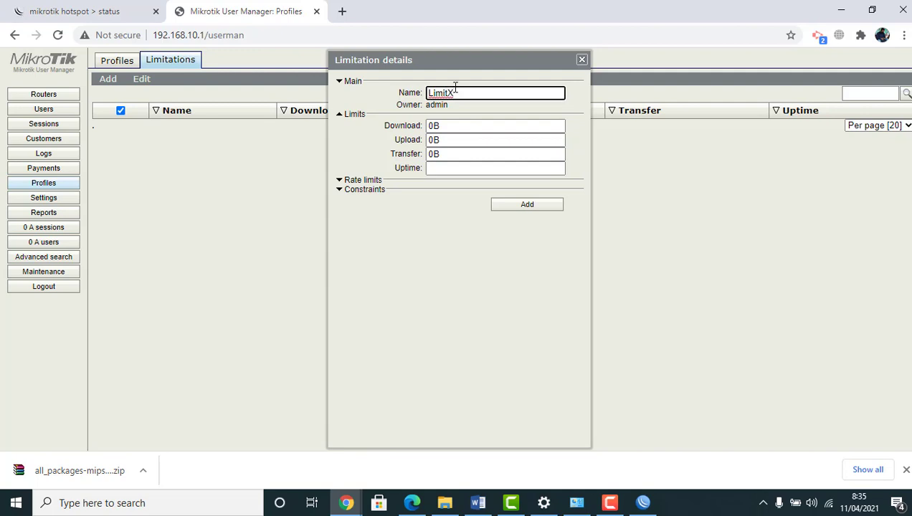
left_click(439, 170)
type("1")
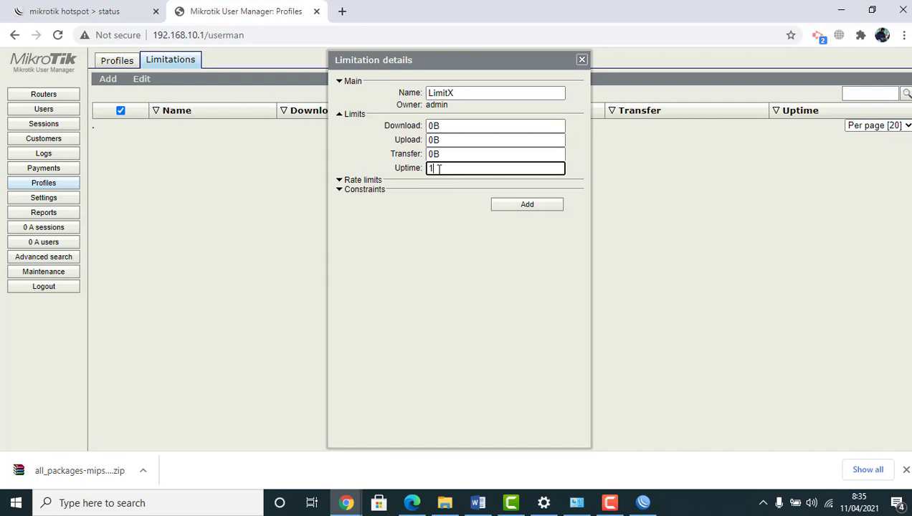
type("h")
Leave LimitX's download and upload rate limits empty and save it
left_click(340, 184)
left_click(453, 192)
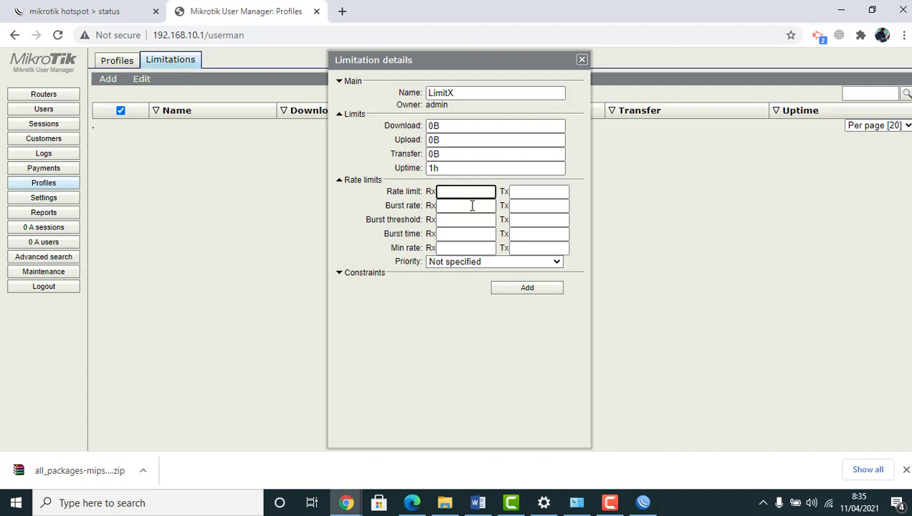
type("1m")
left_click(545, 190)
type("1m")
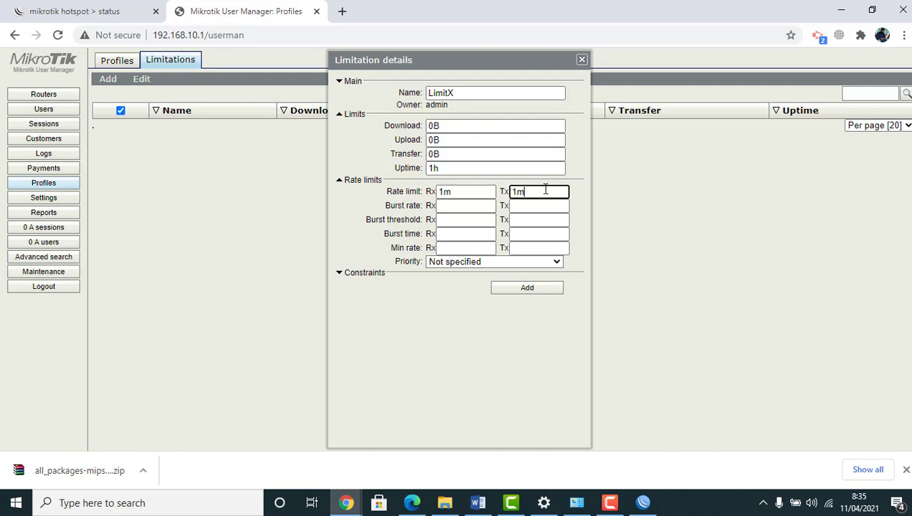
key("BackSpace")
key("BackSpace")
left_click(447, 192)
key("BackSpace")
key("BackSpace")
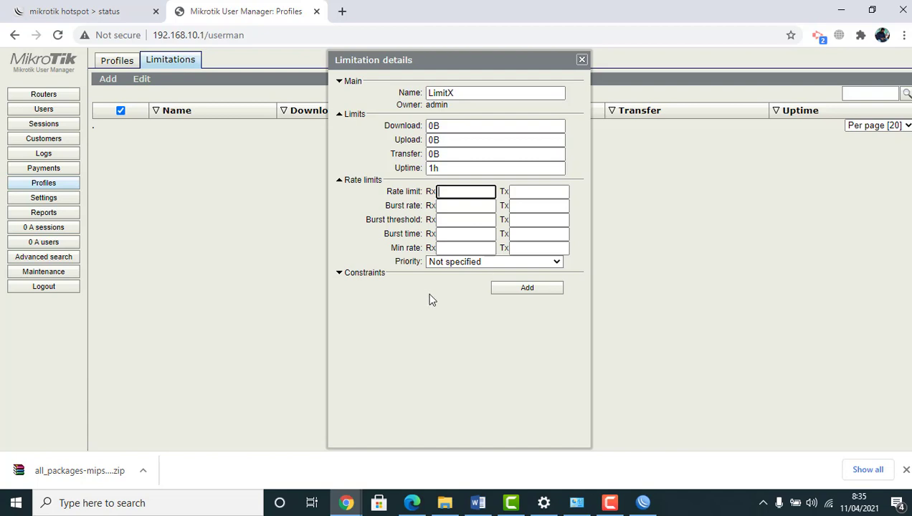
left_click(502, 289)
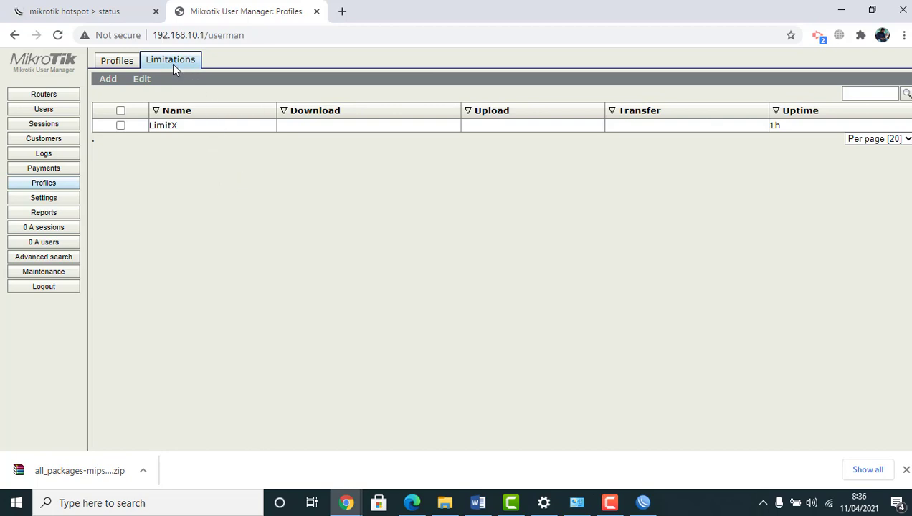
Create a profile named 'siswa' on the Profiles page
left_click(127, 62)
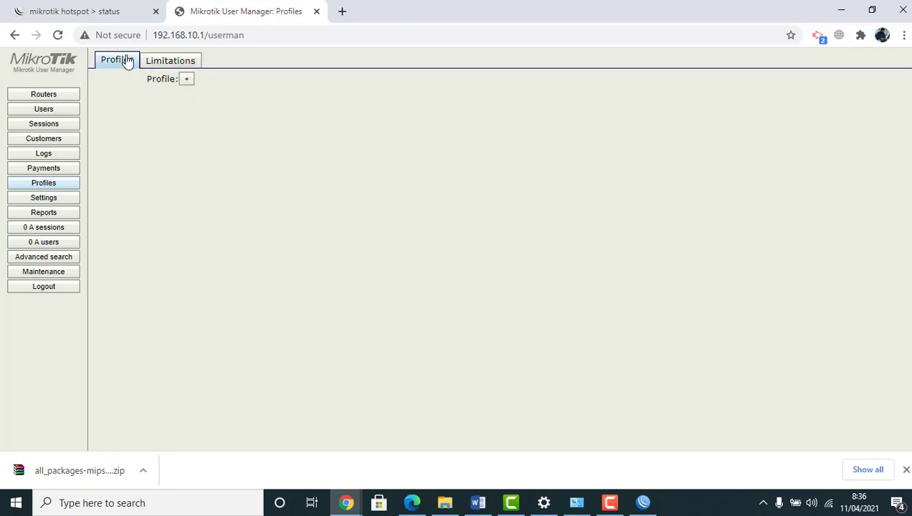
left_click(188, 81)
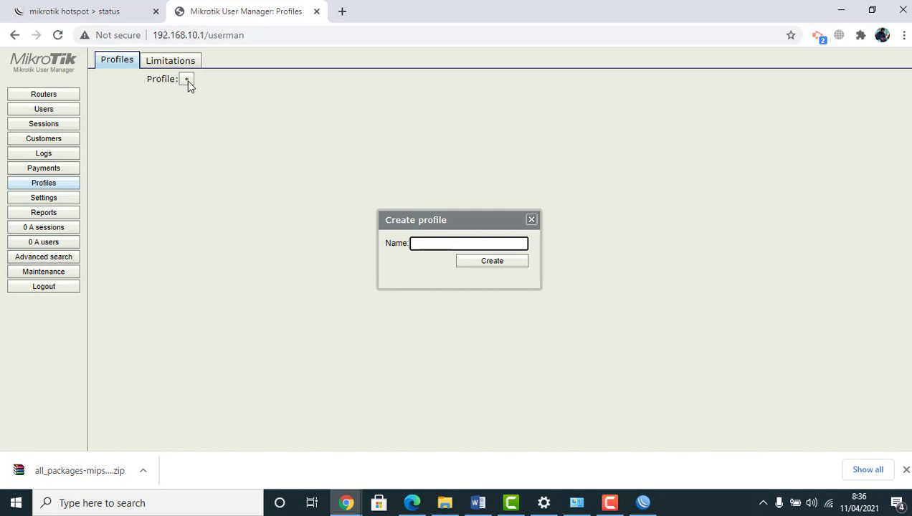
type("siswa")
left_click(492, 263)
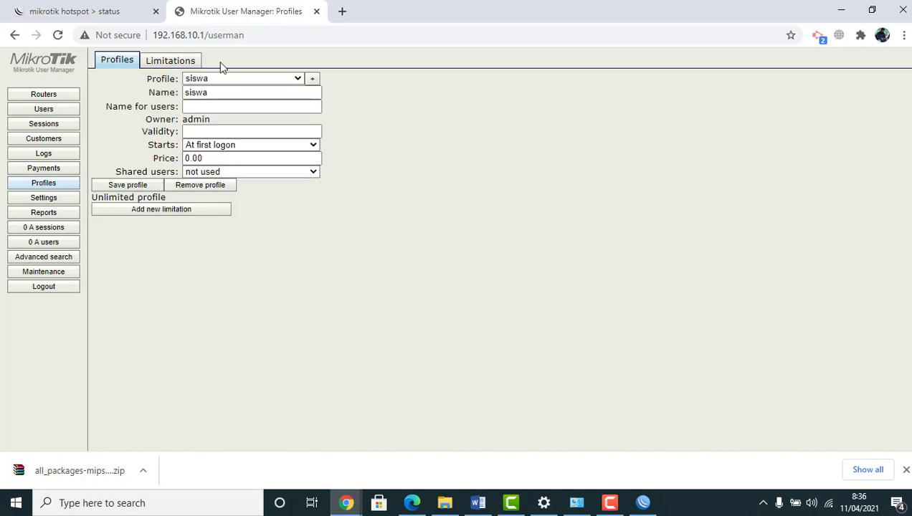
Attach LimitX to the siswa profile with start time 0:07:00 and end hour 17
left_click(144, 211)
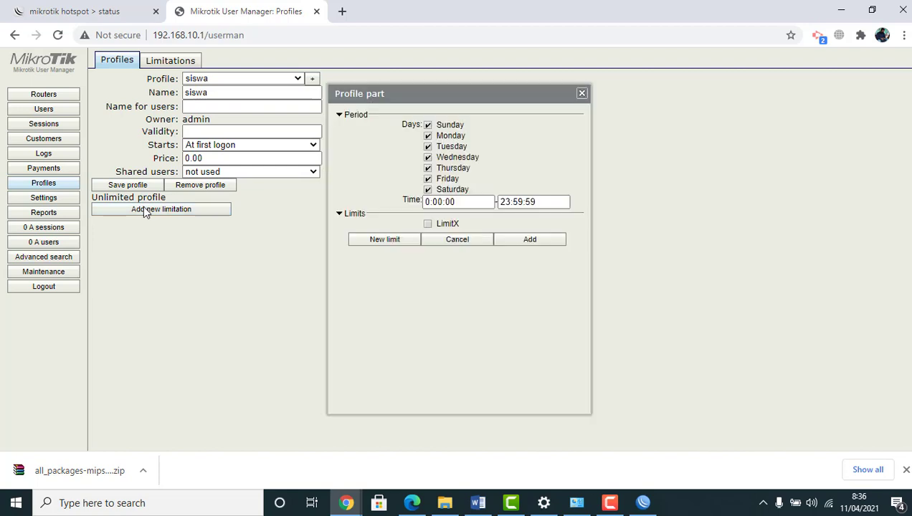
left_click(428, 225)
left_click(439, 203)
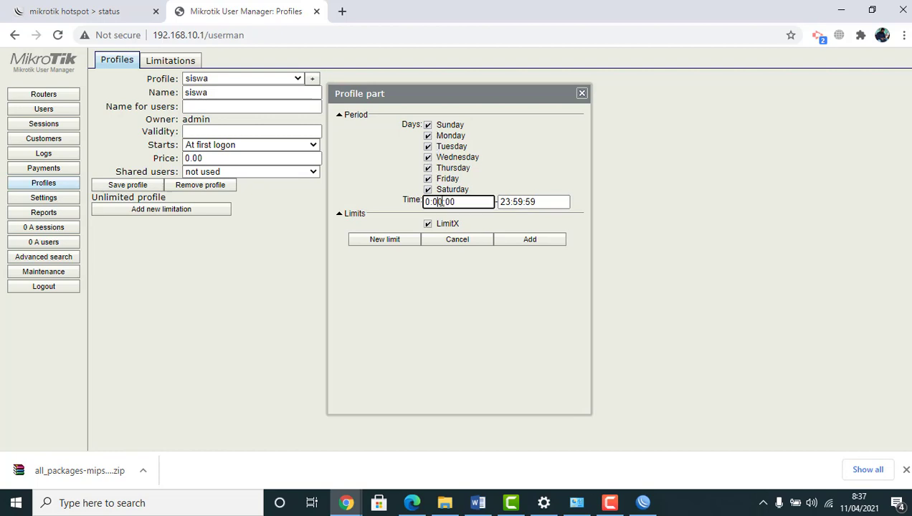
type("7")
left_click_drag(510, 204, 492, 202)
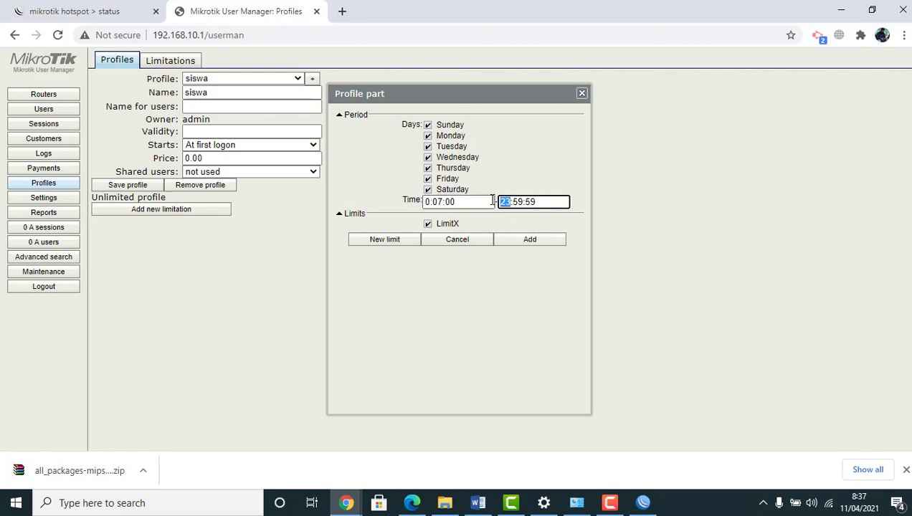
type("17")
Complete the end time as 17:00:00, save the limitation, and show the Users list
left_click(523, 202)
key("BackSpace")
key("BackSpace")
type("00")
key("BackSpace")
key("BackSpace")
type("00:00")
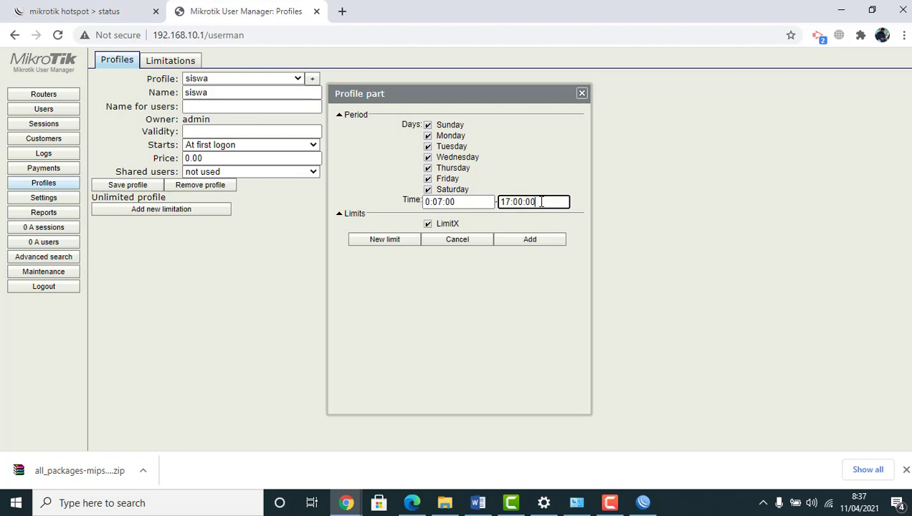
left_click(530, 240)
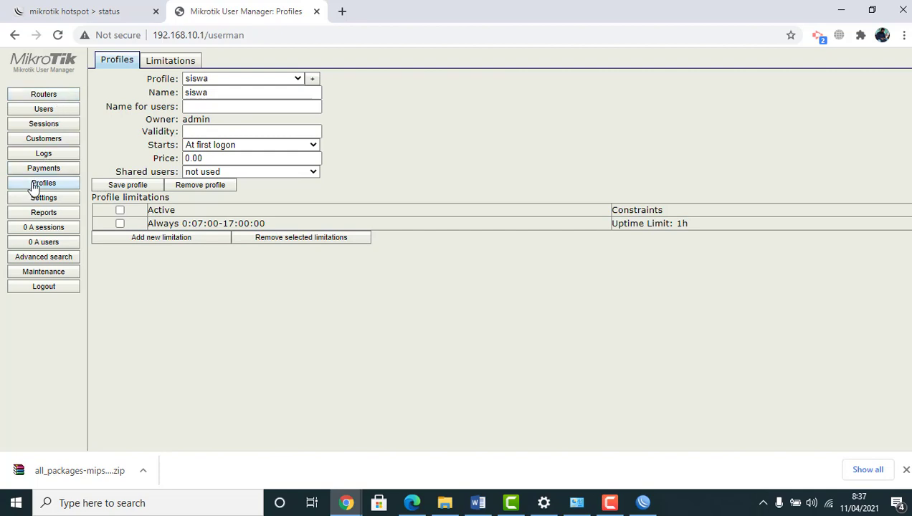
left_click(46, 113)
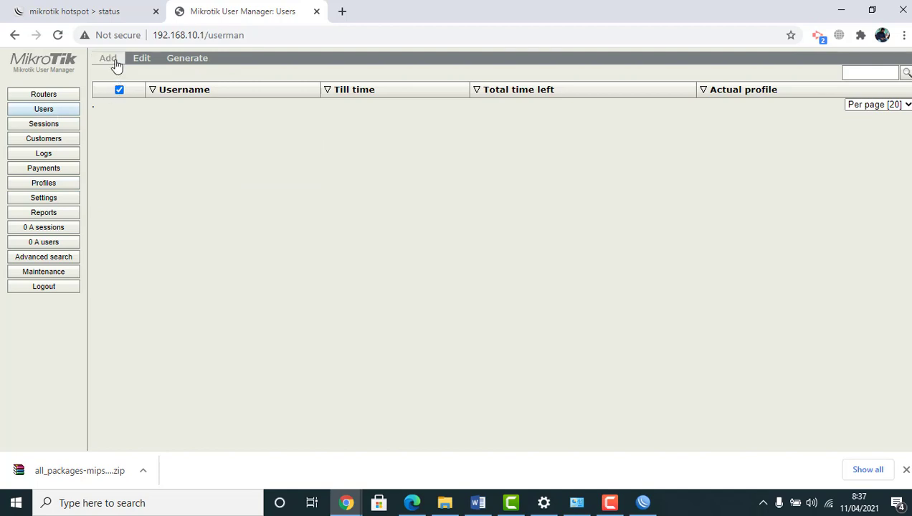
Dismiss the single-user form and open the Add Batch user form instead
left_click(116, 66)
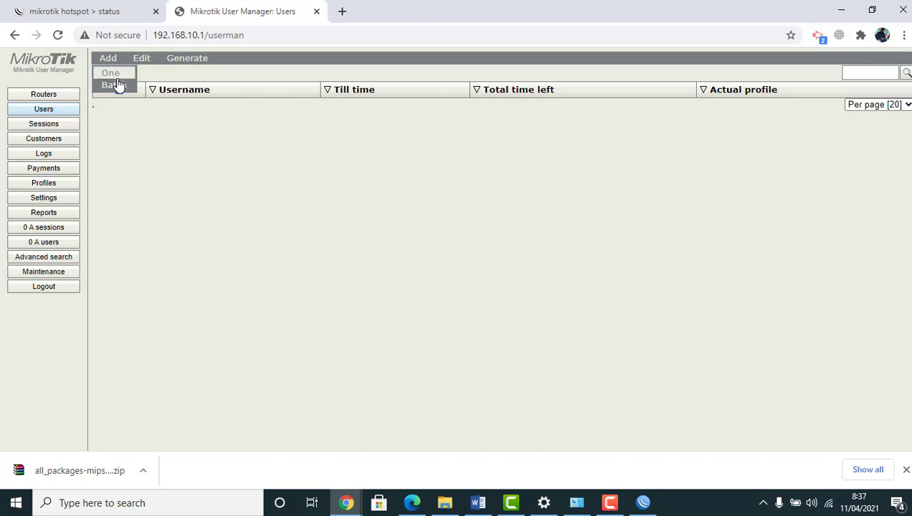
left_click(115, 73)
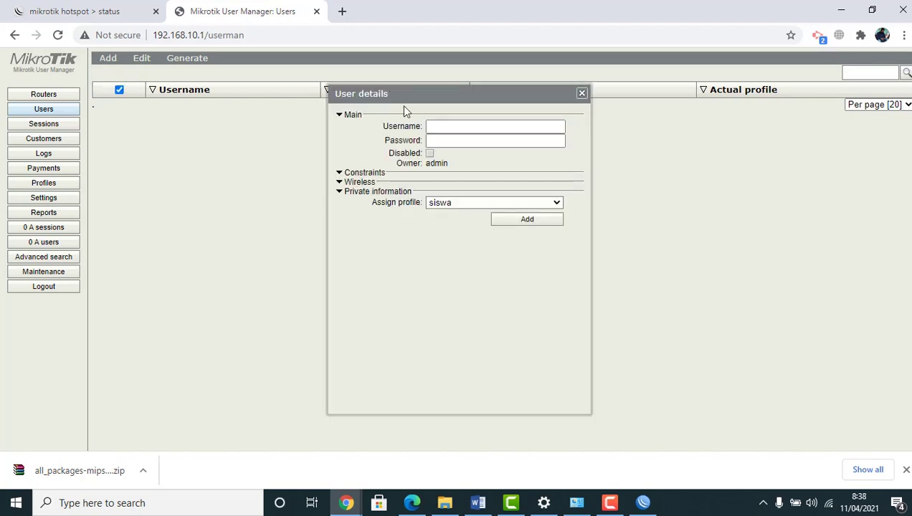
left_click(430, 126)
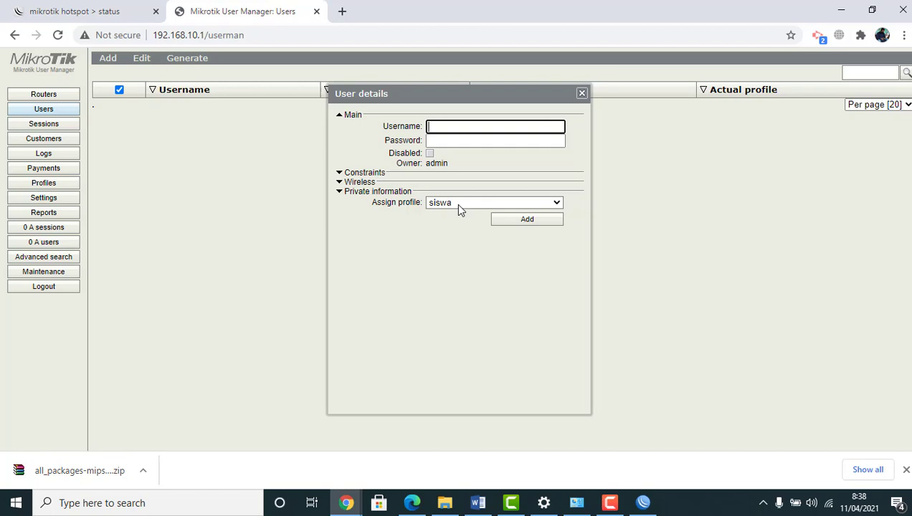
left_click(582, 94)
left_click(109, 63)
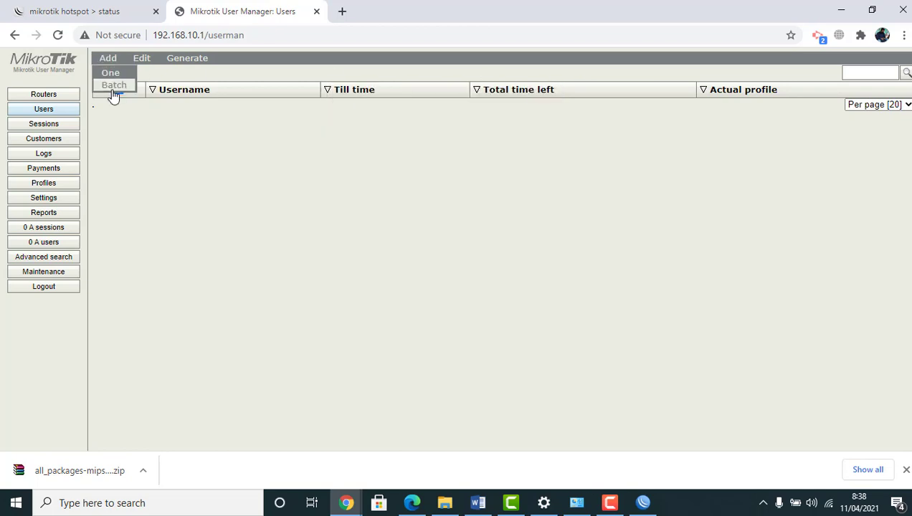
left_click(111, 89)
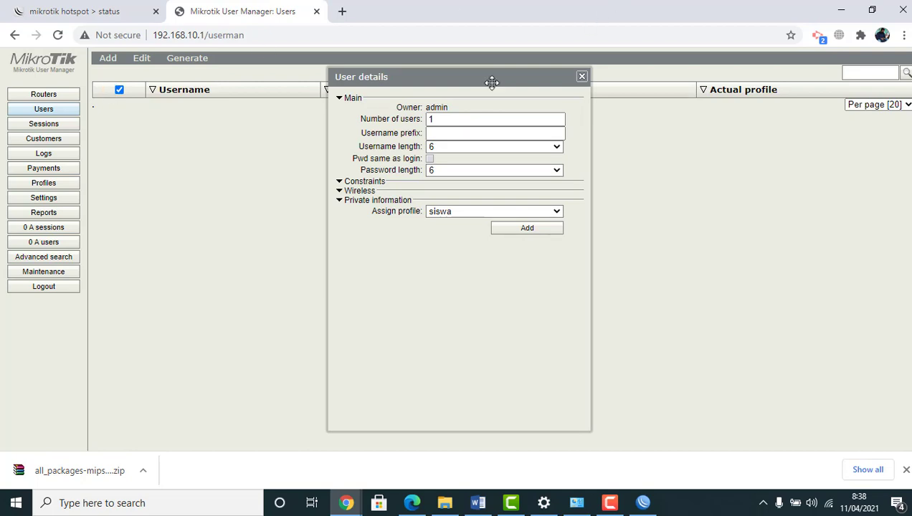
Set the batch to 50 users with username prefix 'ujicoba'
left_click(439, 120)
mouse_move(424, 119)
left_mouse_down()
mouse_move(416, 121)
mouse_move(450, 121)
mouse_move(422, 120)
left_mouse_up()
type("50")
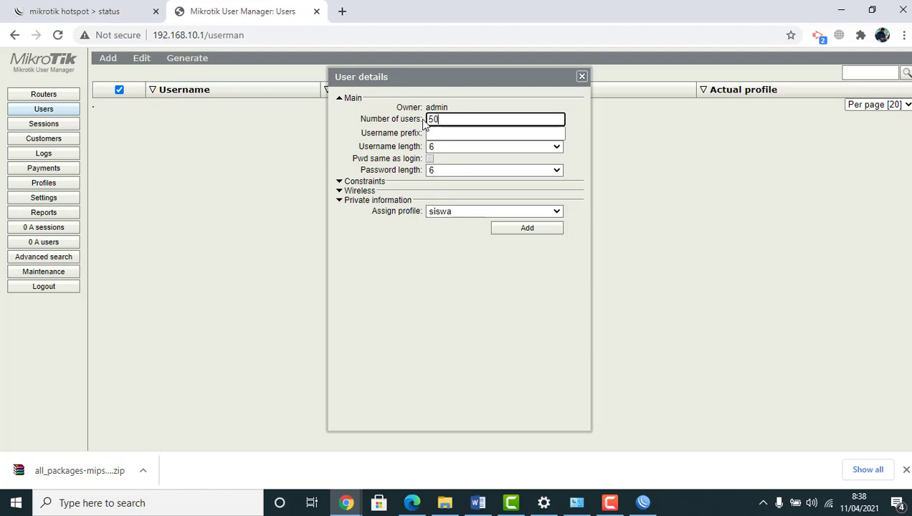
left_click(454, 135)
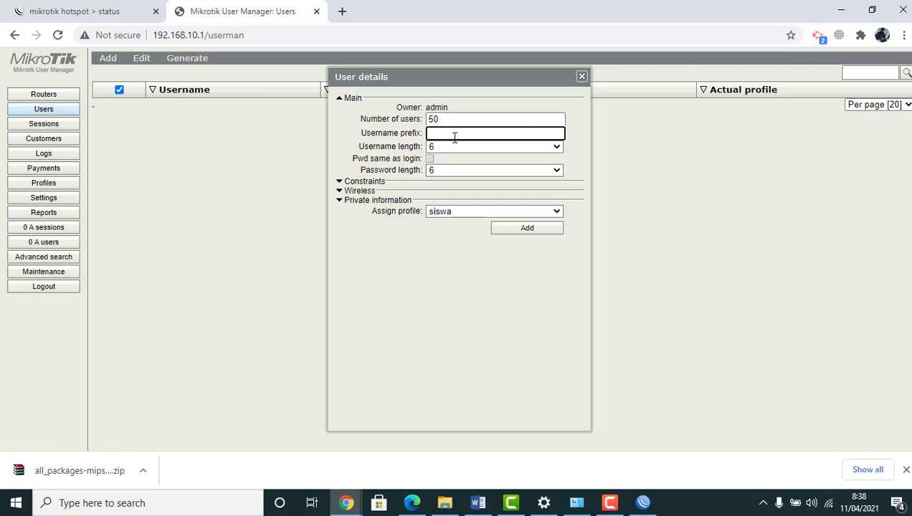
type("ujicoba")
Use 3-character usernames and separate 3-character passwords, then generate the users
left_click(457, 150)
left_click(444, 163)
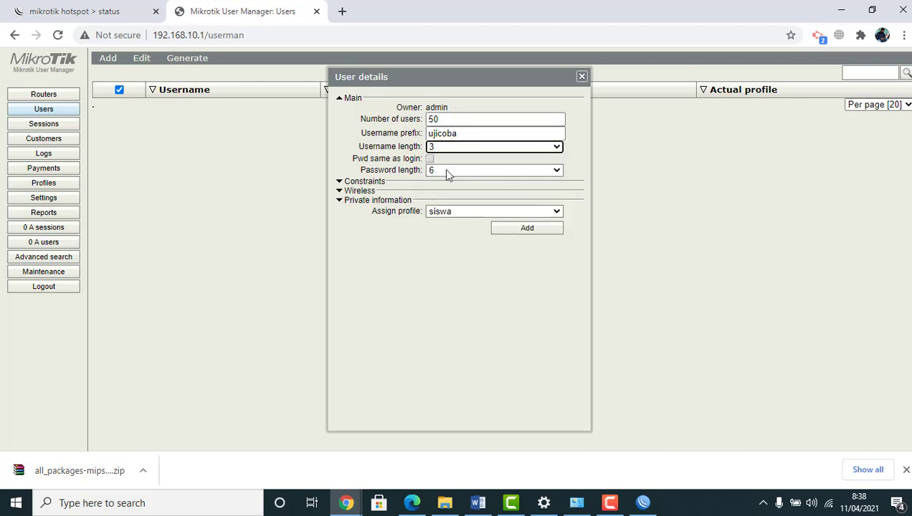
left_click(451, 172)
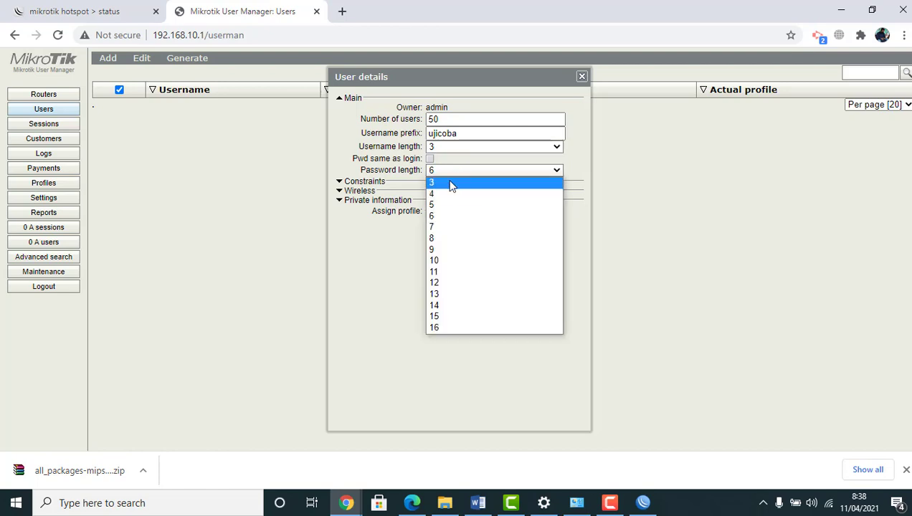
left_click(447, 183)
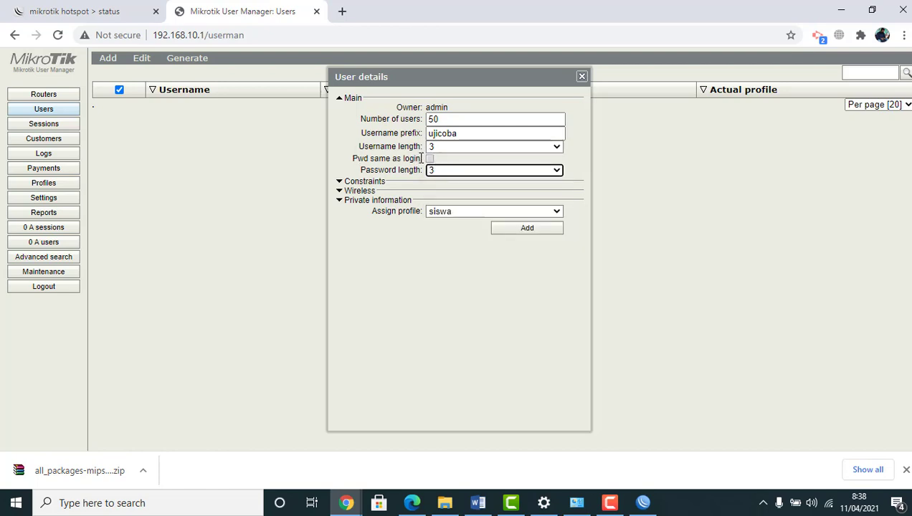
left_click(430, 159)
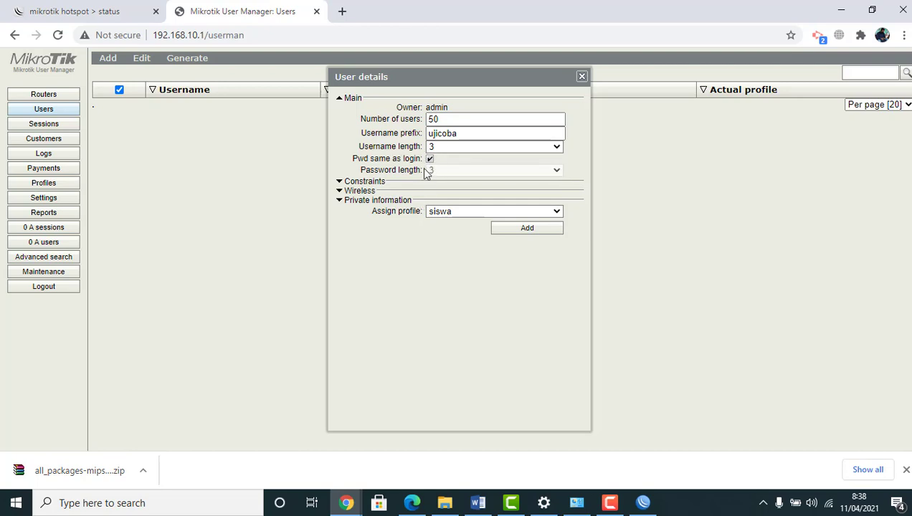
left_click(445, 135)
left_click(430, 159)
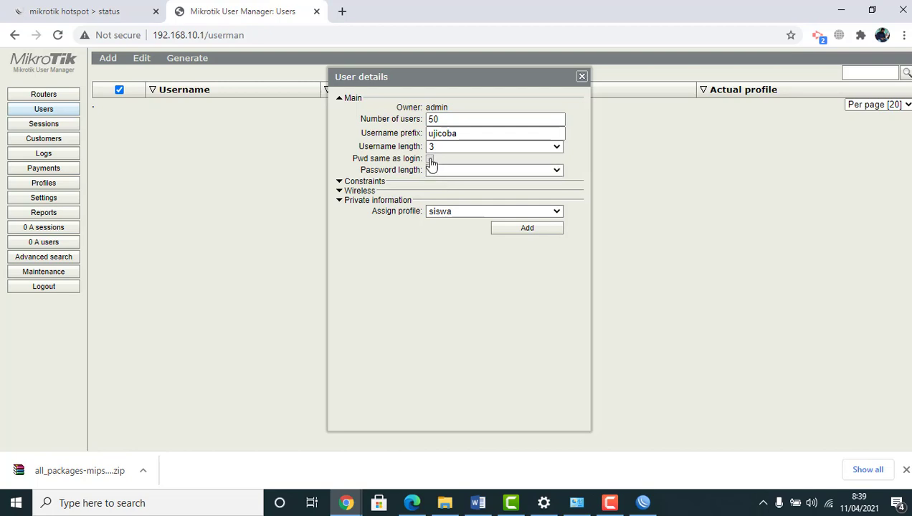
left_click(515, 237)
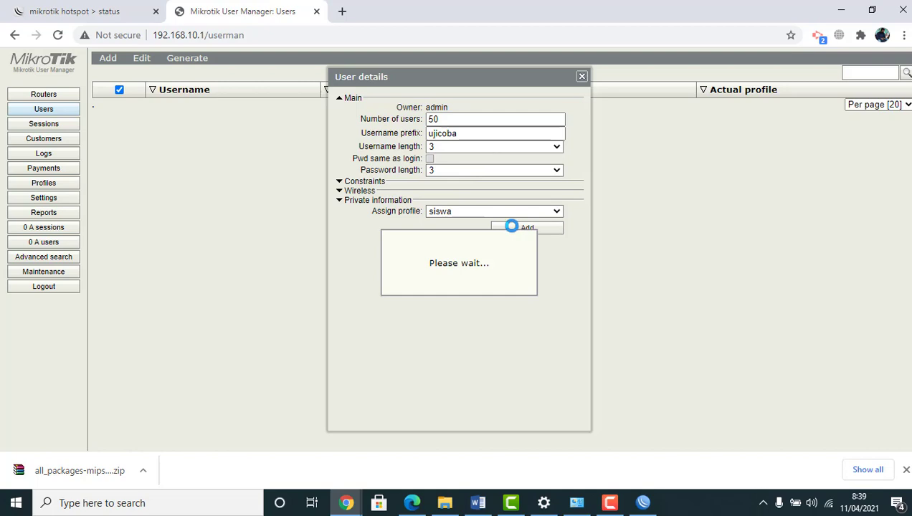
Close the batch form and show 50 users per page
left_click(581, 76)
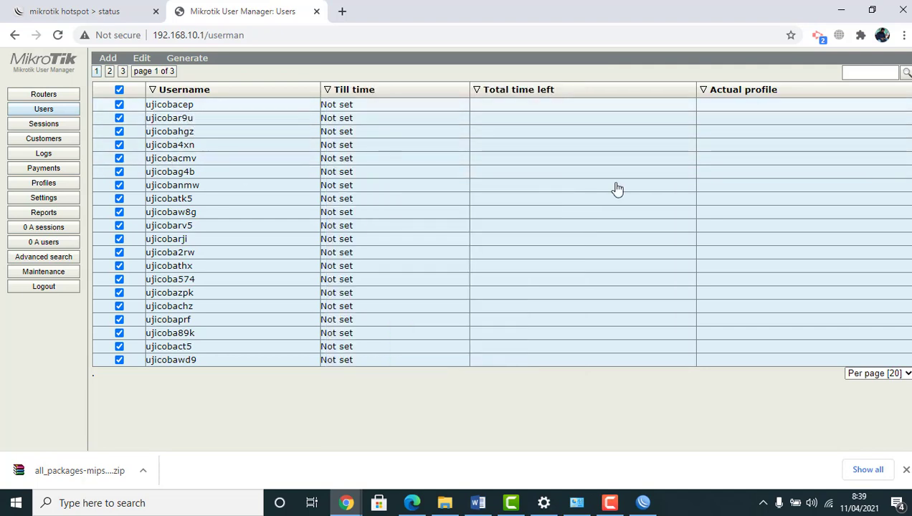
left_click(907, 373)
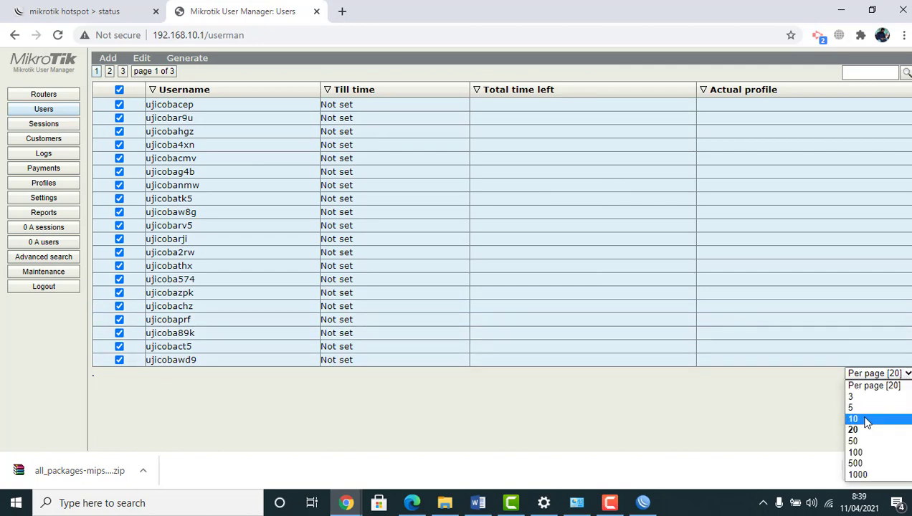
left_click(853, 439)
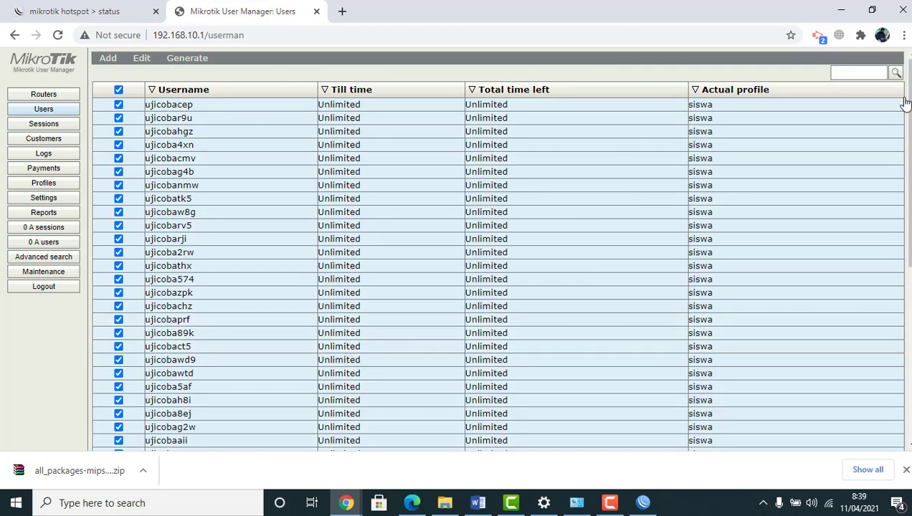
left_click_drag(906, 115, 906, 64)
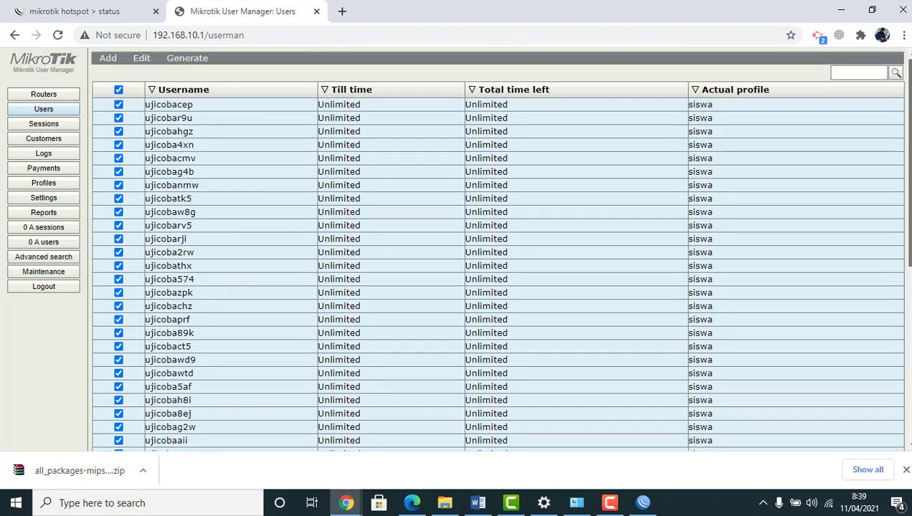
Review user ujicobacep's username and password, save, then open the Generate menu
left_click(183, 109)
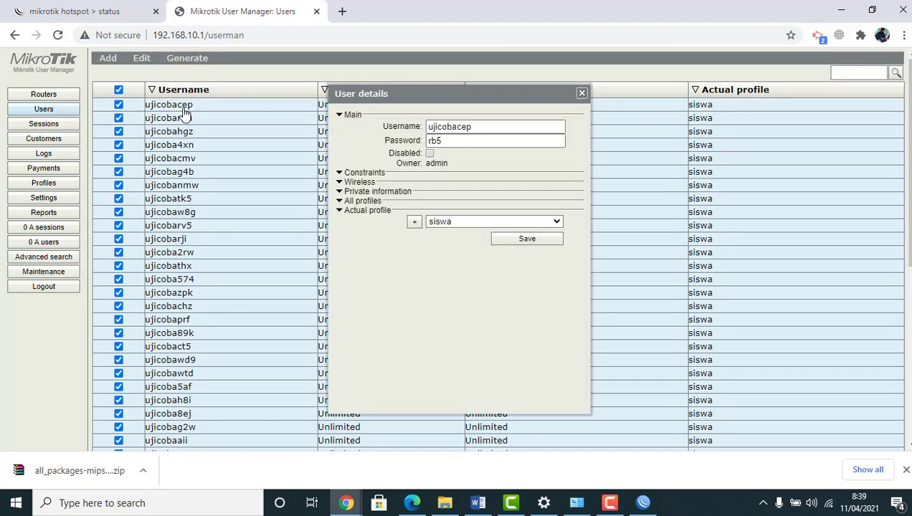
left_click(428, 129)
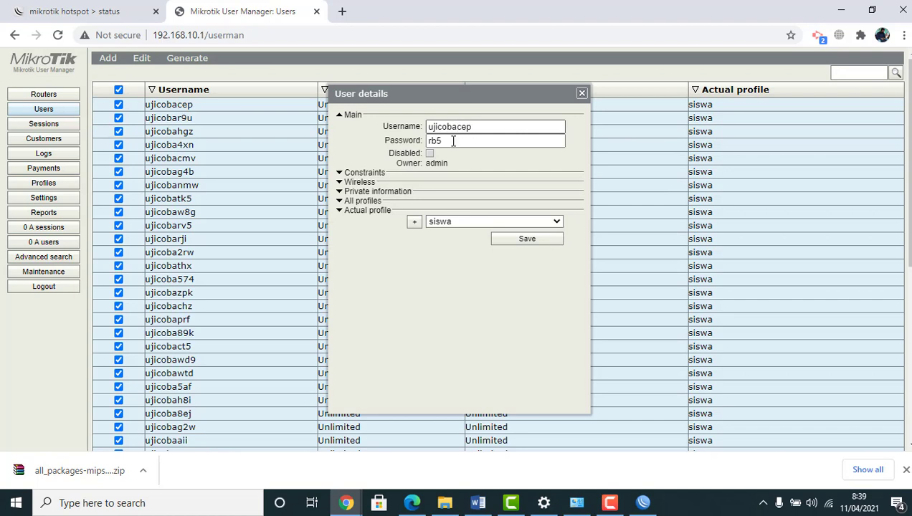
left_click(449, 140)
left_click(506, 242)
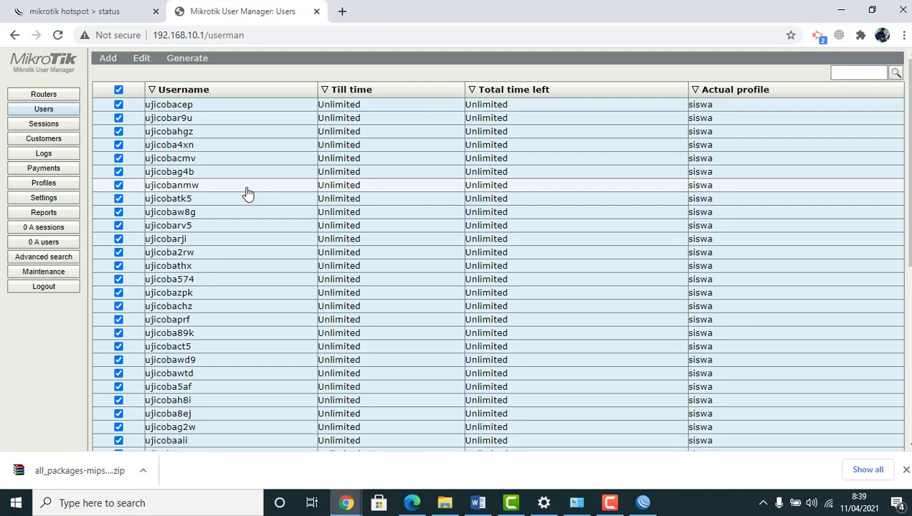
left_click(204, 61)
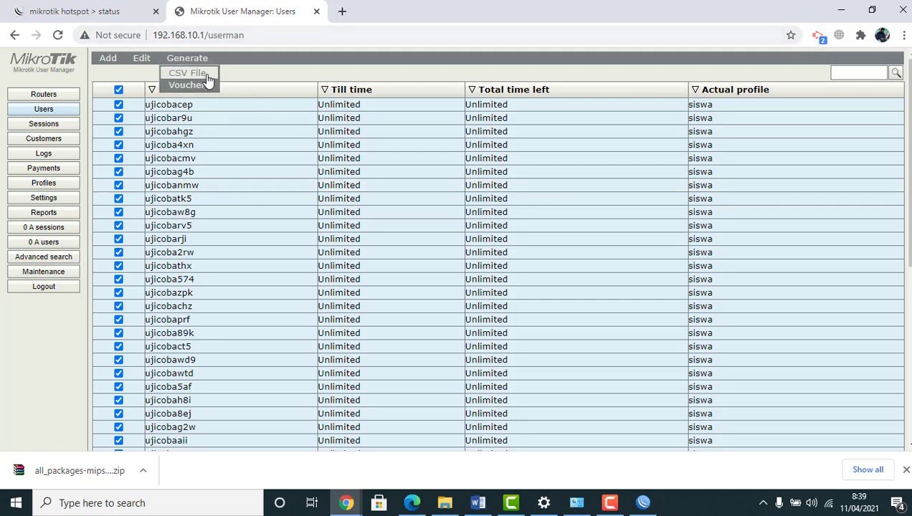
left_click(192, 85)
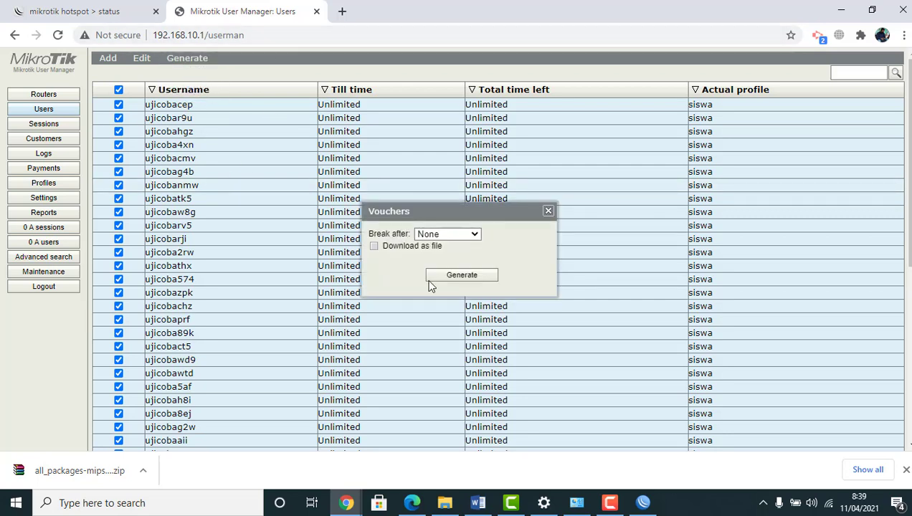
left_click(462, 277)
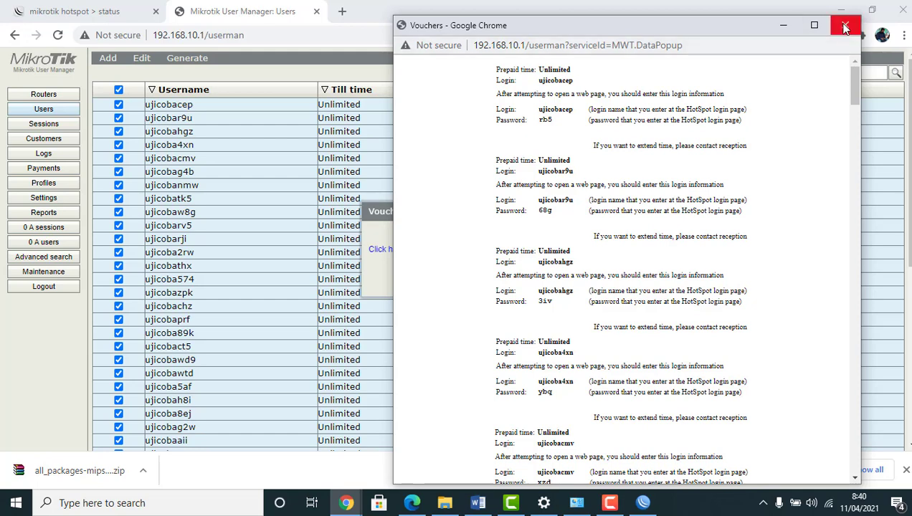
left_click(846, 26)
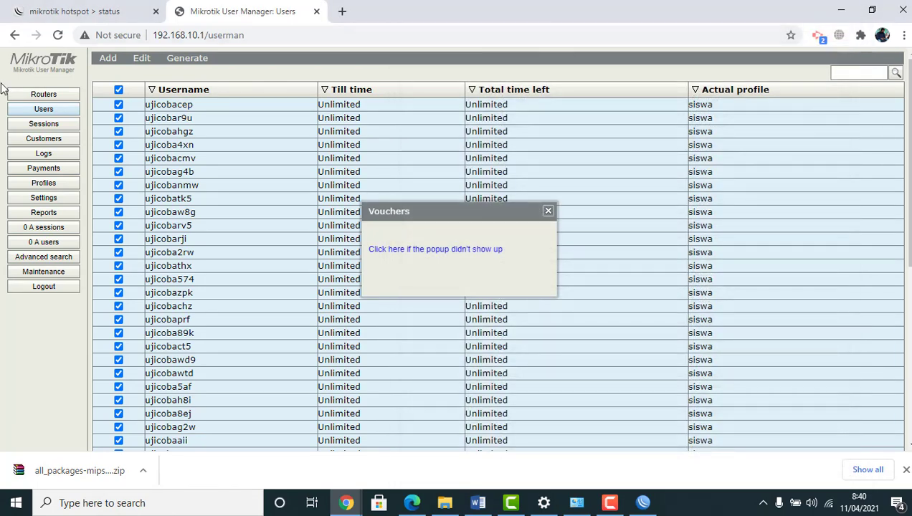
left_click(549, 211)
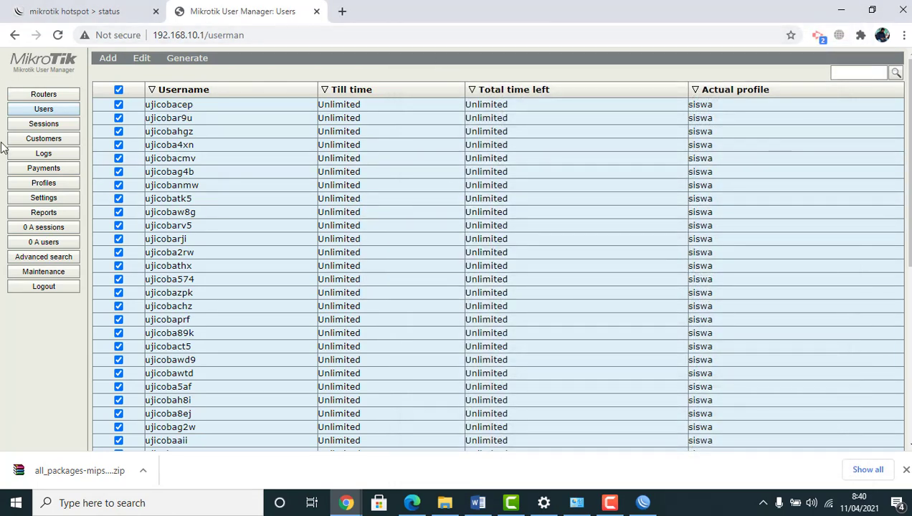
Show the CSV File template under Settings > Templates, then open a blank Chrome tab
left_click(39, 199)
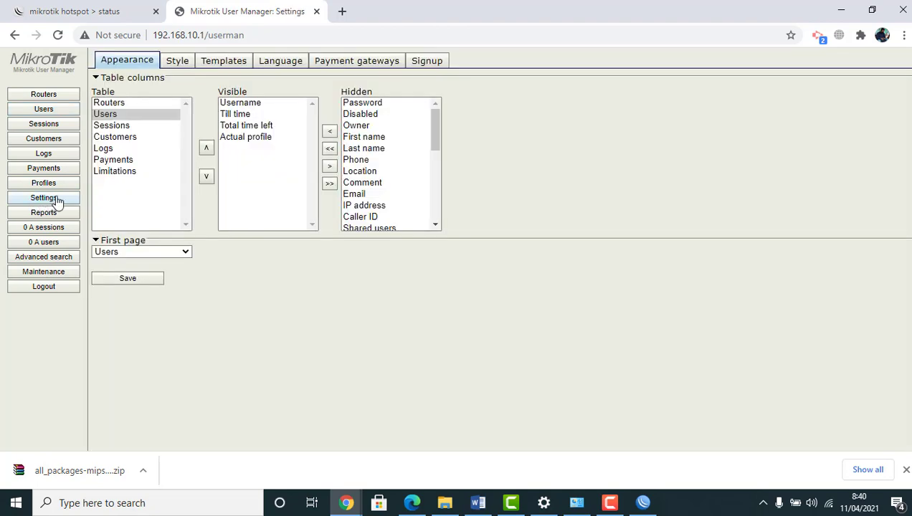
left_click(224, 61)
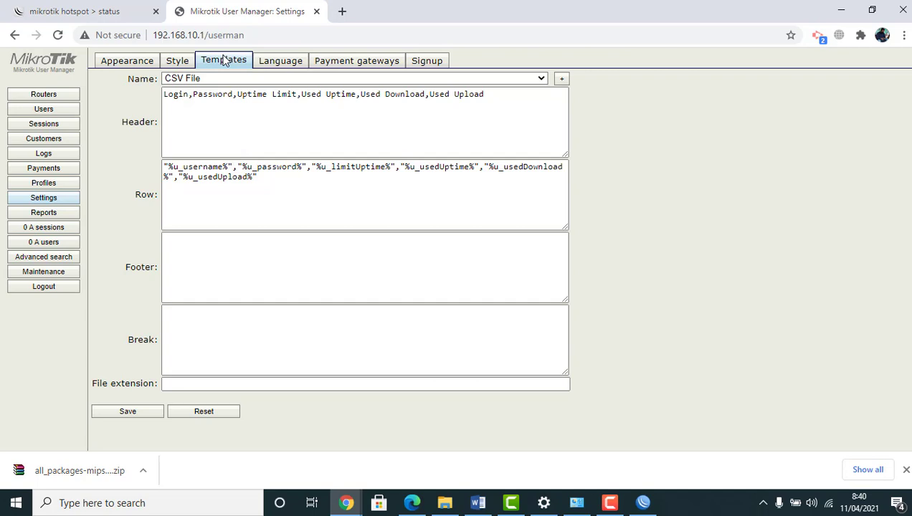
left_click(342, 12)
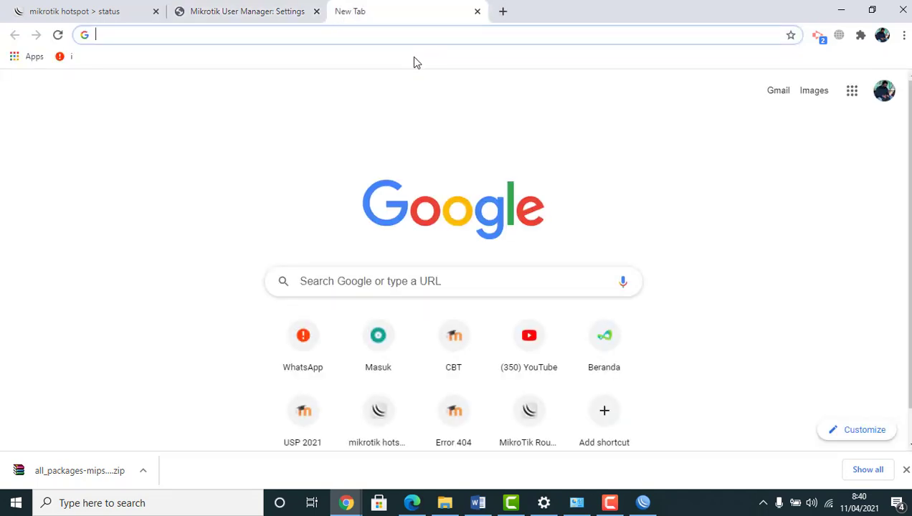
Search Google for 'template voucheruserman', check the o-om.com result, and return to results
type("te")
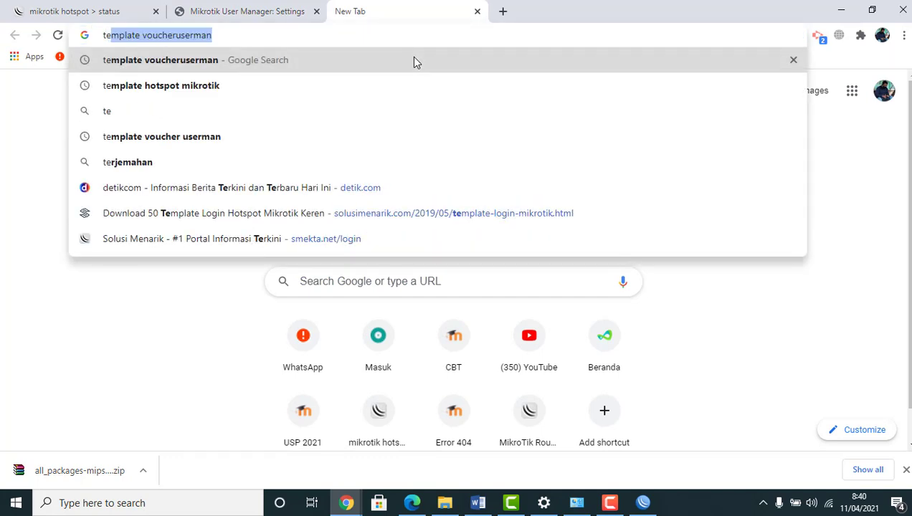
key("Return")
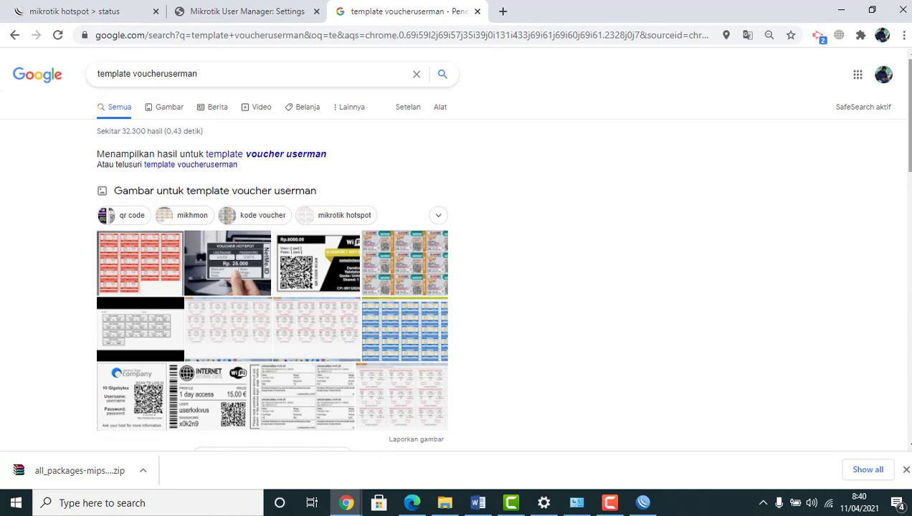
scroll(453, 250, "down", 1)
scroll(453, 251, "down", 3)
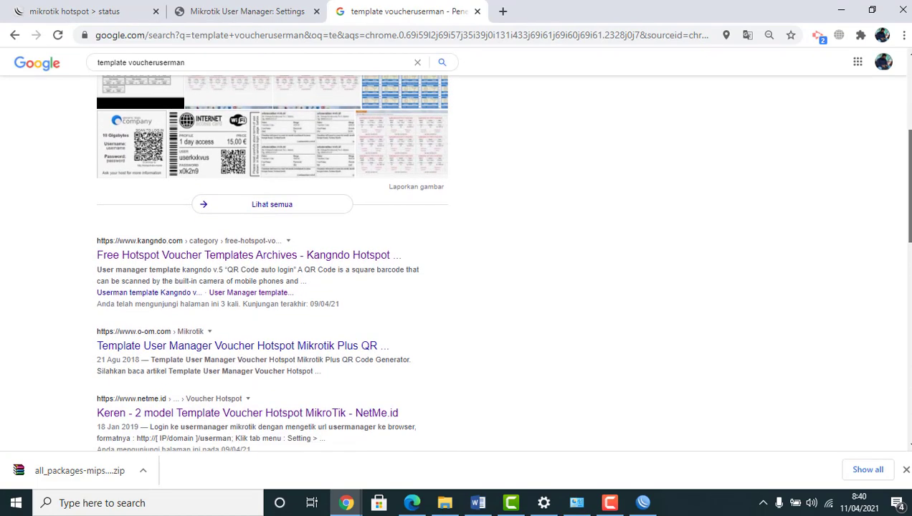
scroll(271, 261, "down", 1)
scroll(272, 261, "down", 1)
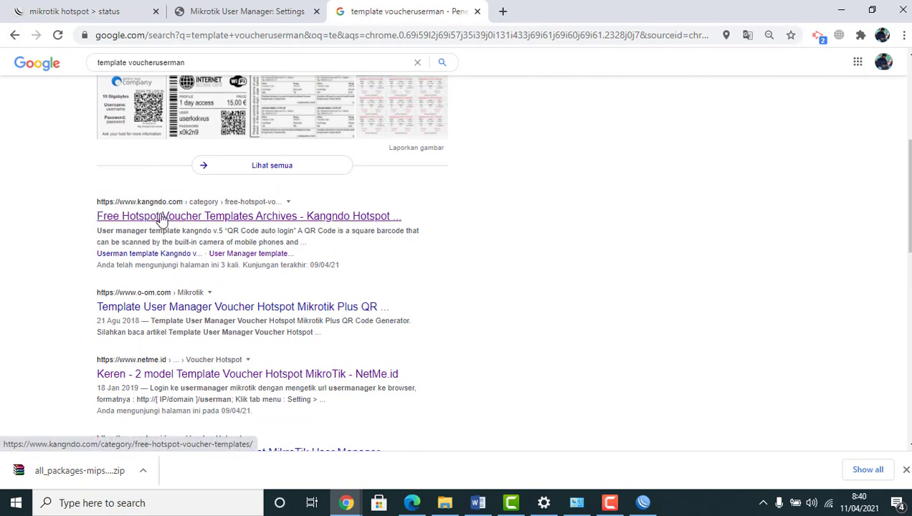
left_click(141, 310)
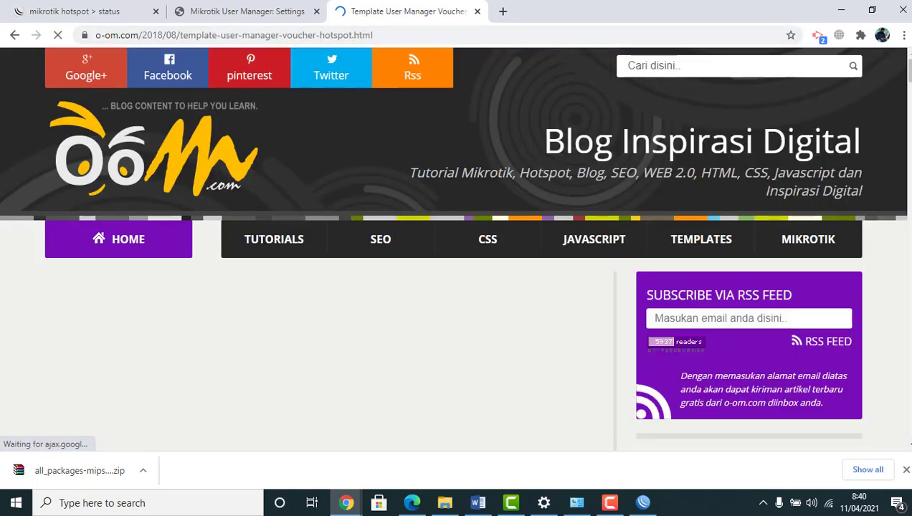
left_click_drag(907, 70, 909, 202)
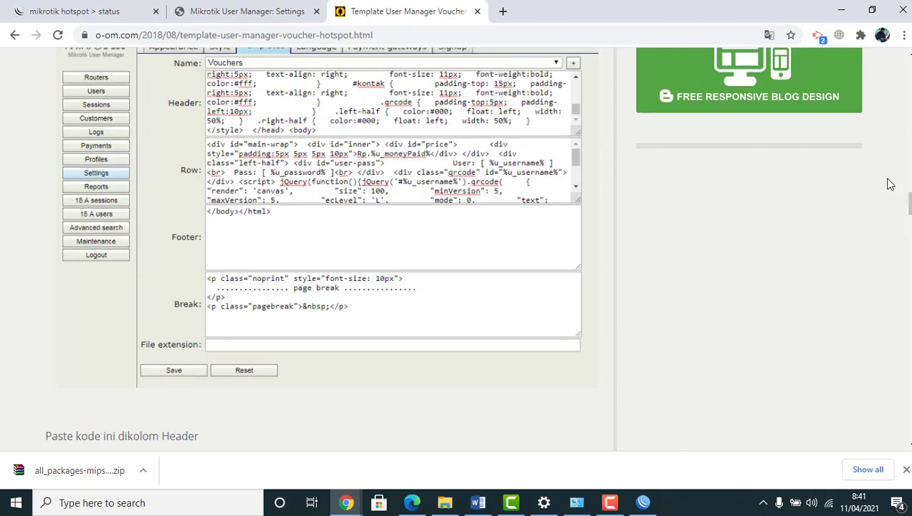
left_click(11, 37)
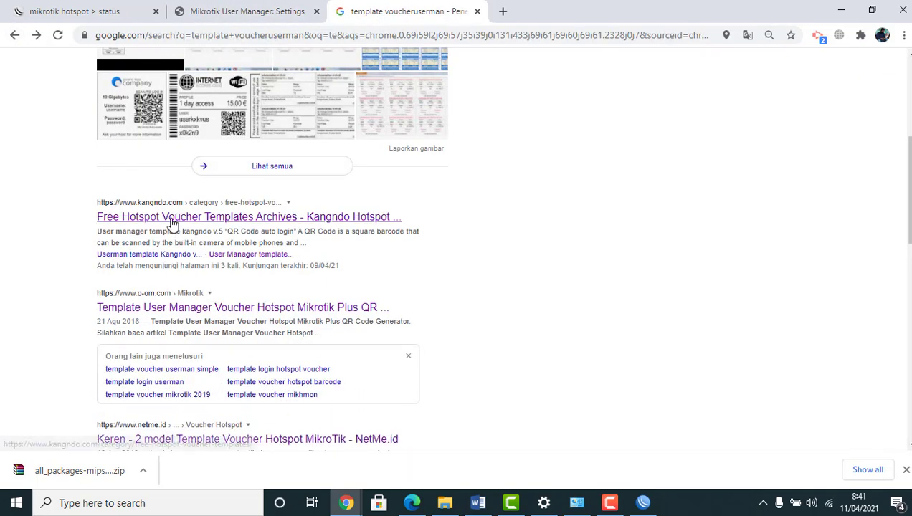
Open Kangndo's template archive and its Mikrotik Usermanager Voucher Template post
left_click(187, 224)
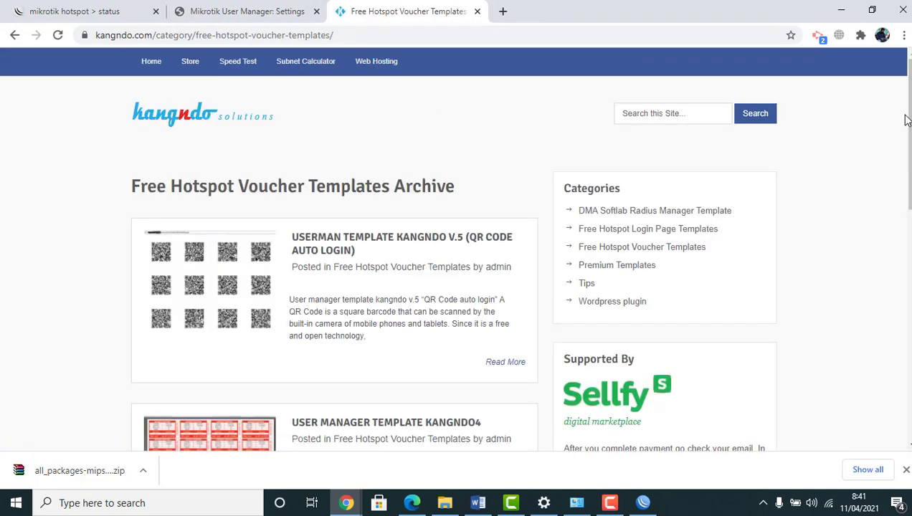
left_click_drag(904, 138, 905, 238)
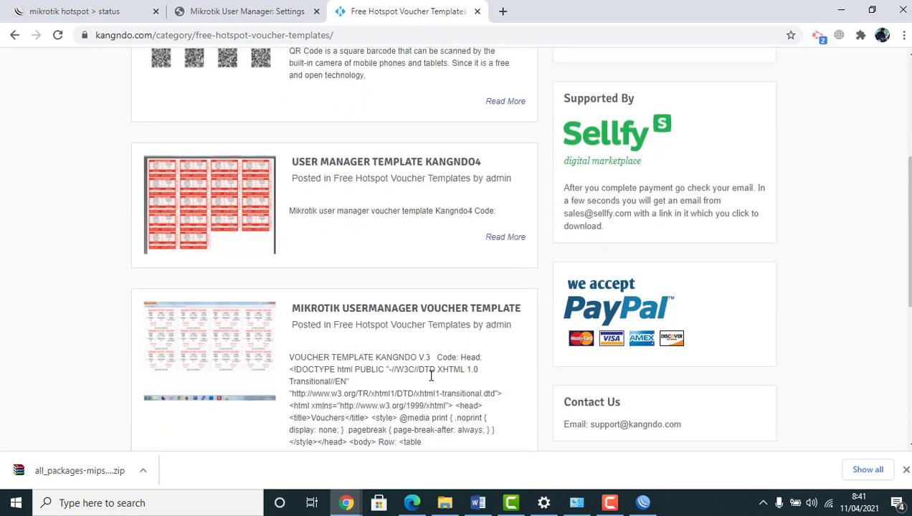
scroll(909, 242, "down", 2)
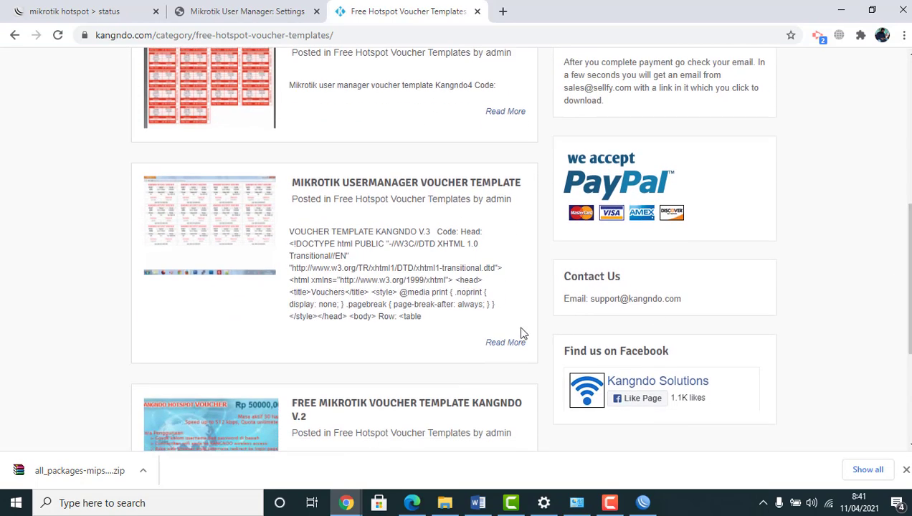
left_click(509, 347)
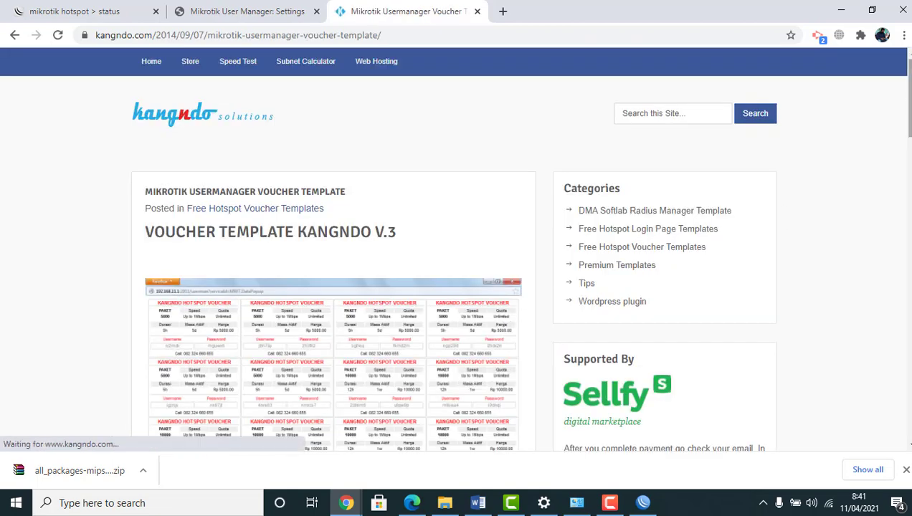
Copy the Kangndo template's Head code and switch back to the User Manager Settings tab
scroll(505, 325, "down", 3)
scroll(152, 154, "down", 5)
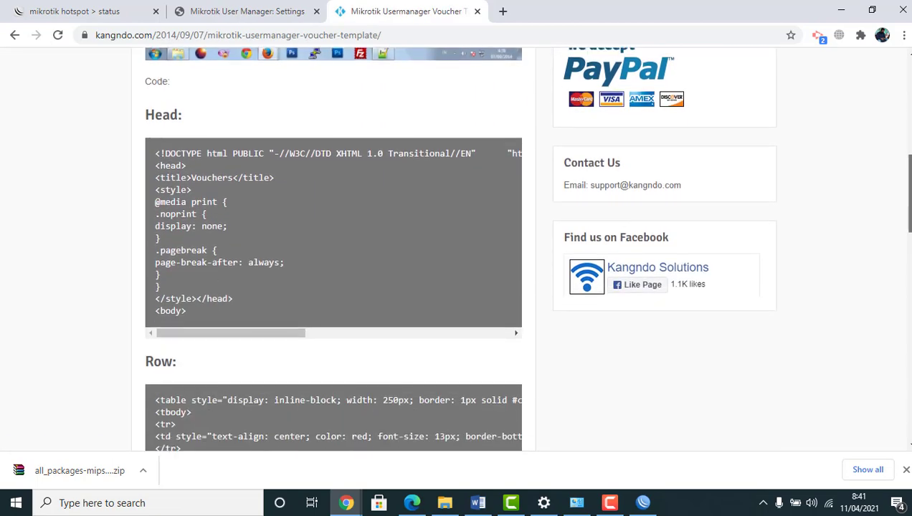
left_click_drag(155, 150, 258, 266)
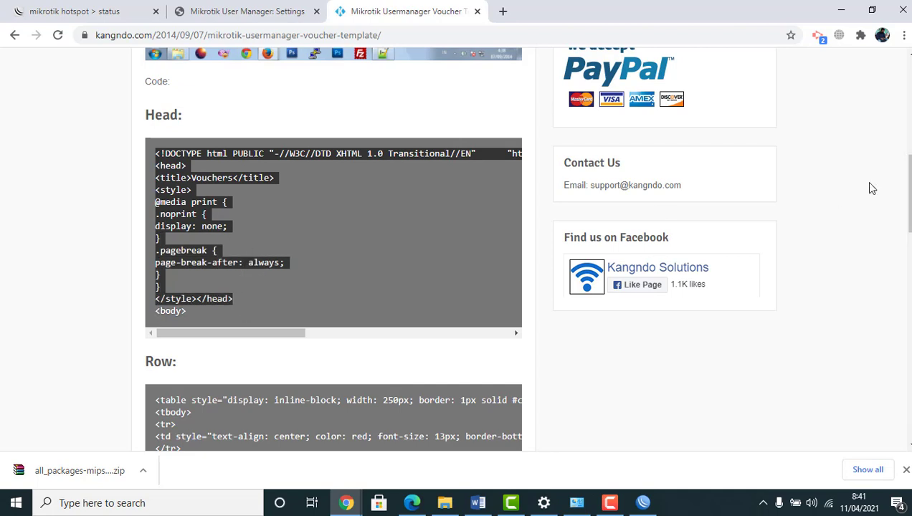
left_click(153, 157)
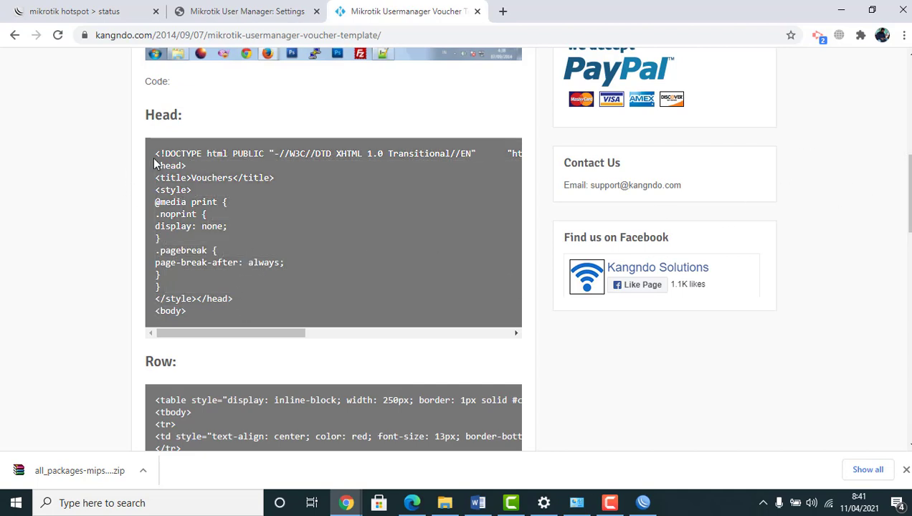
left_click_drag(156, 153, 231, 313)
right_click(179, 219)
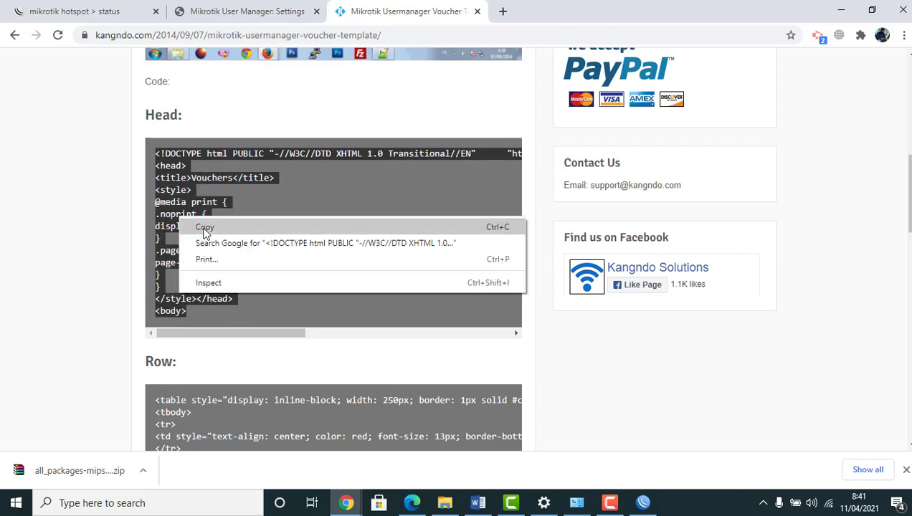
left_click(204, 228)
left_click(265, 8)
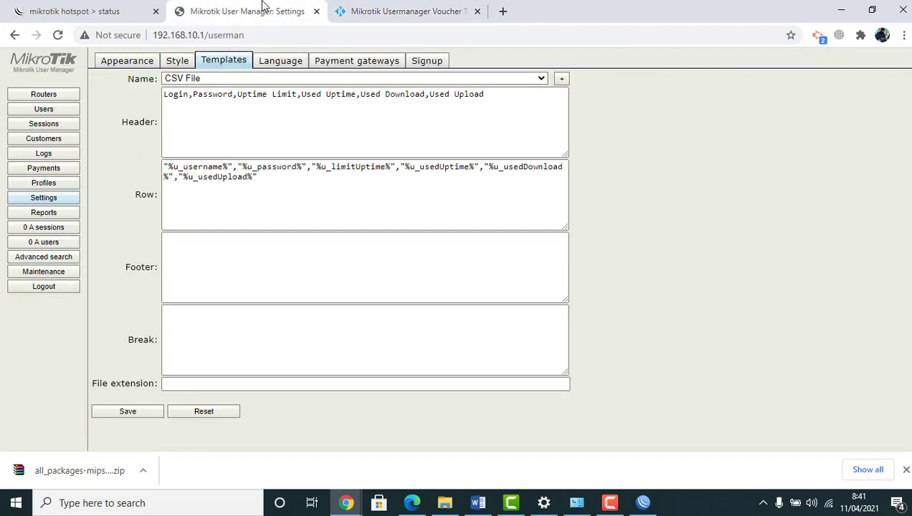
Create the 'templatebaru' template and replace its Header text with the copied Kangndo Head code
left_click(561, 79)
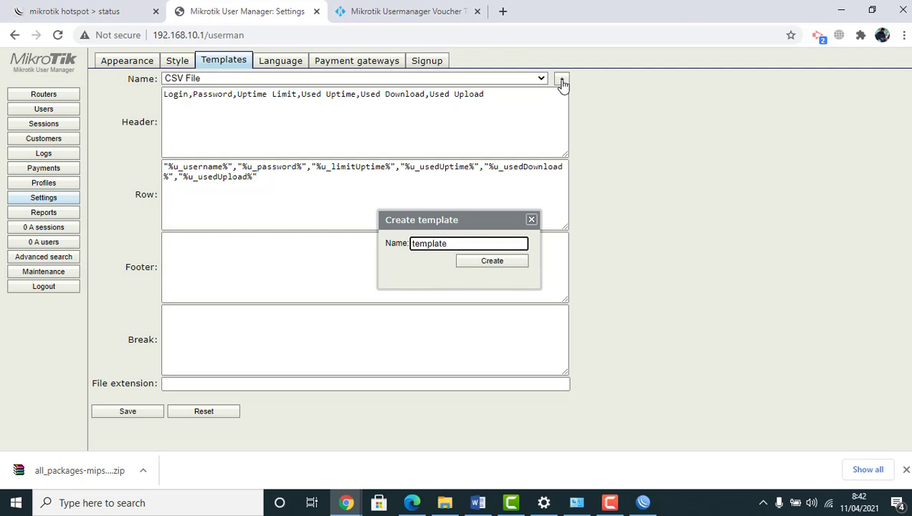
left_click(491, 261)
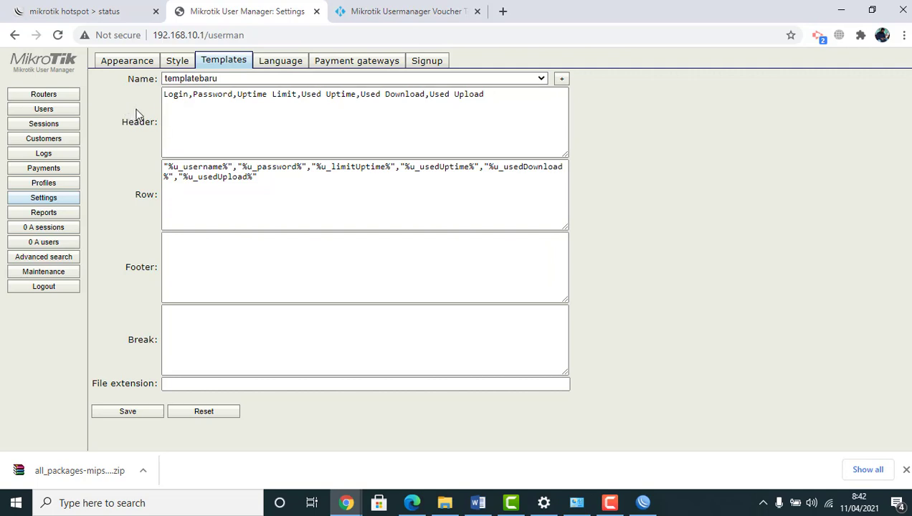
left_click_drag(166, 104, 500, 105)
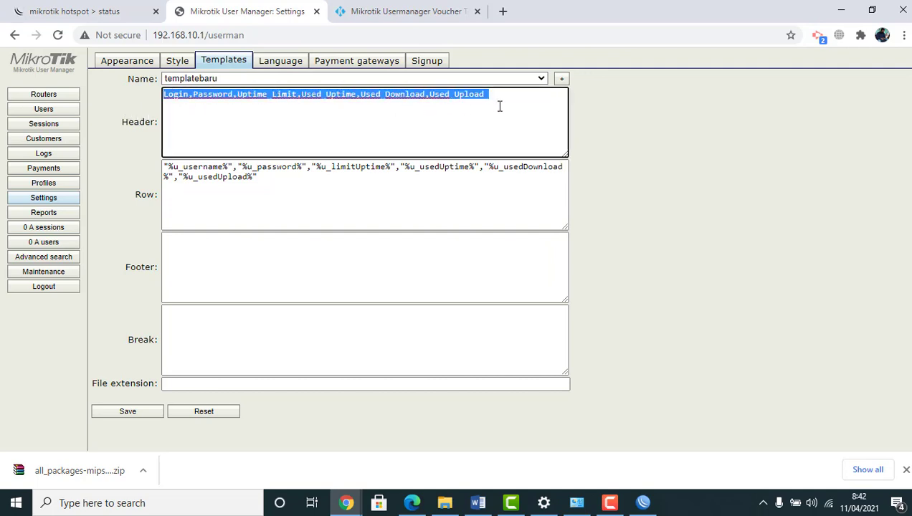
key("Delete")
key("ctrl+v")
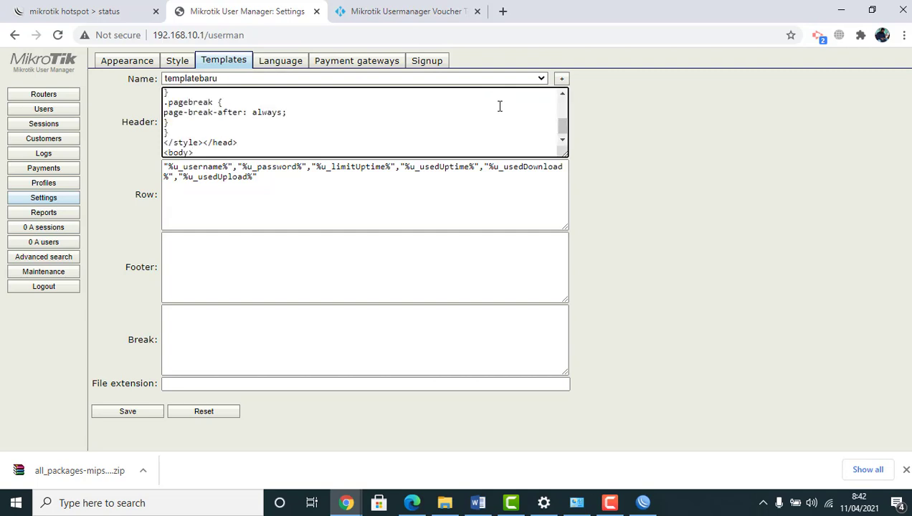
left_click(380, 13)
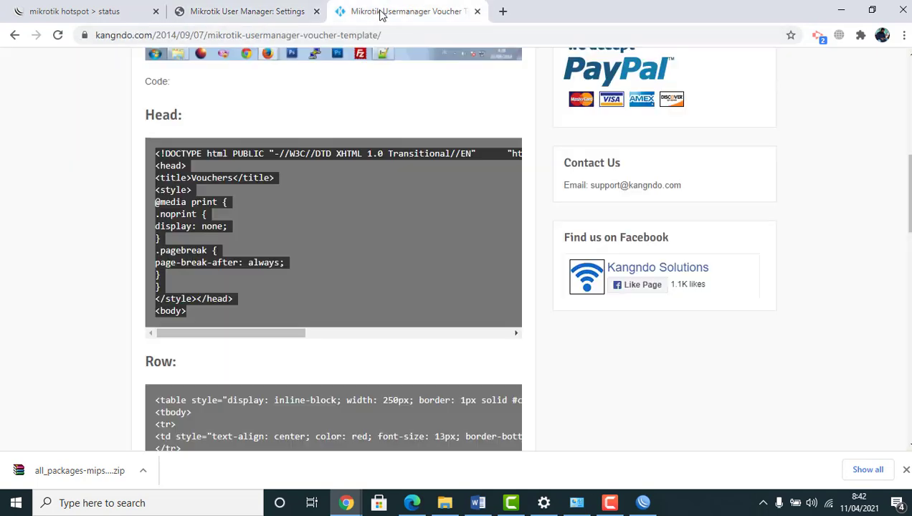
Copy the Row code from the kangndo tutorial and paste it over templatebaru's Row field contents
scroll(906, 251, "down", 3)
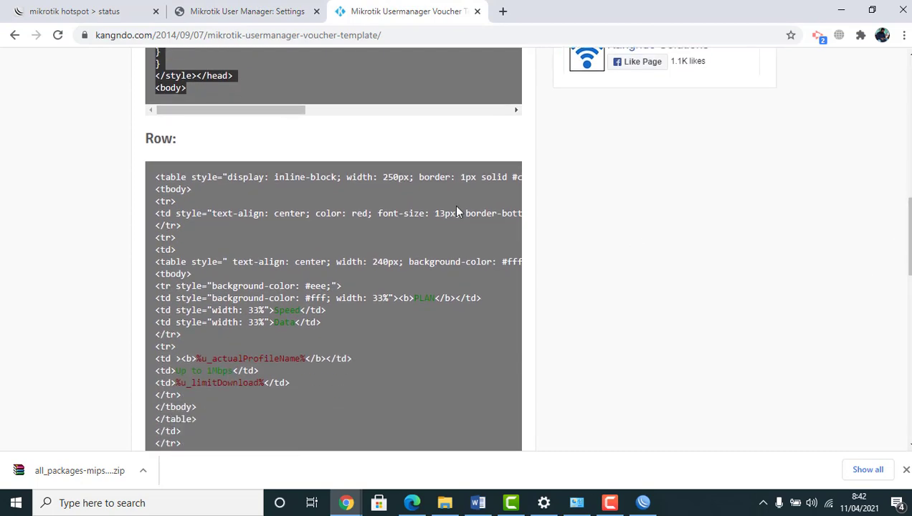
left_click_drag(156, 175, 211, 446)
right_click(179, 268)
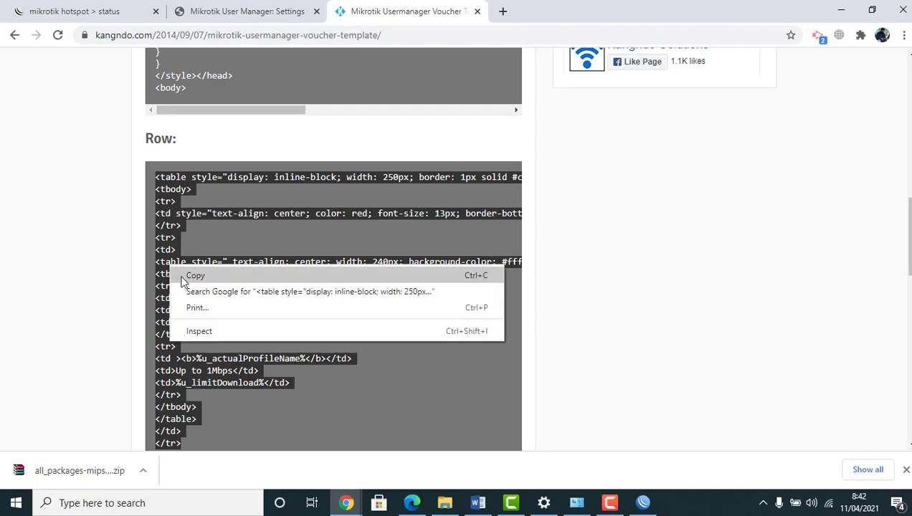
left_click(188, 275)
left_click(279, 18)
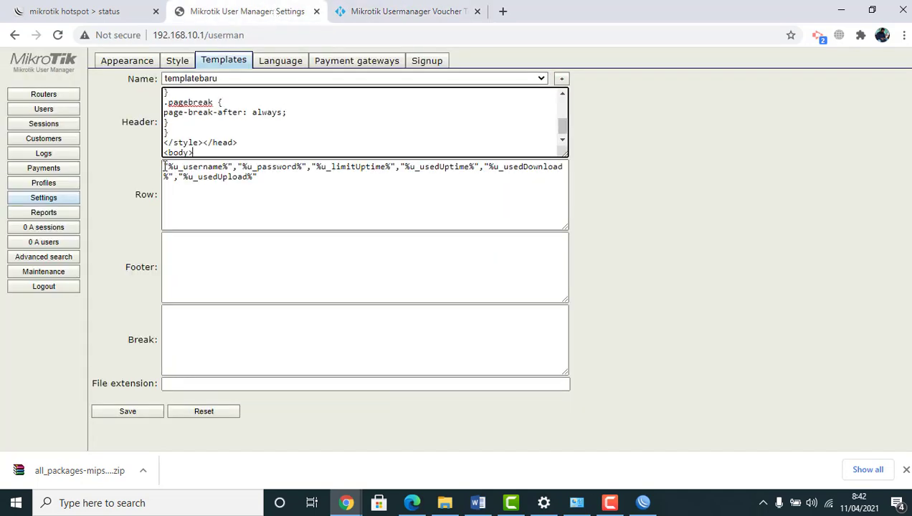
left_click_drag(164, 166, 346, 205)
key("BackSpace")
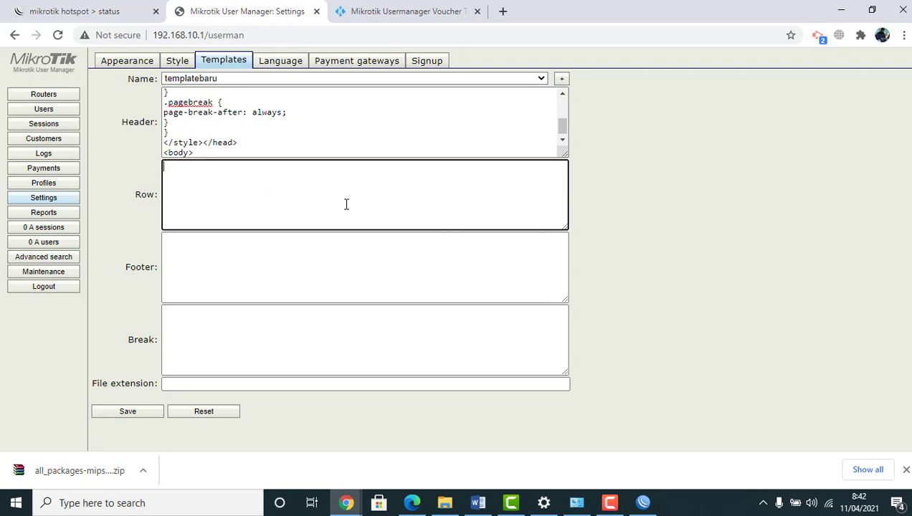
key("ctrl+v")
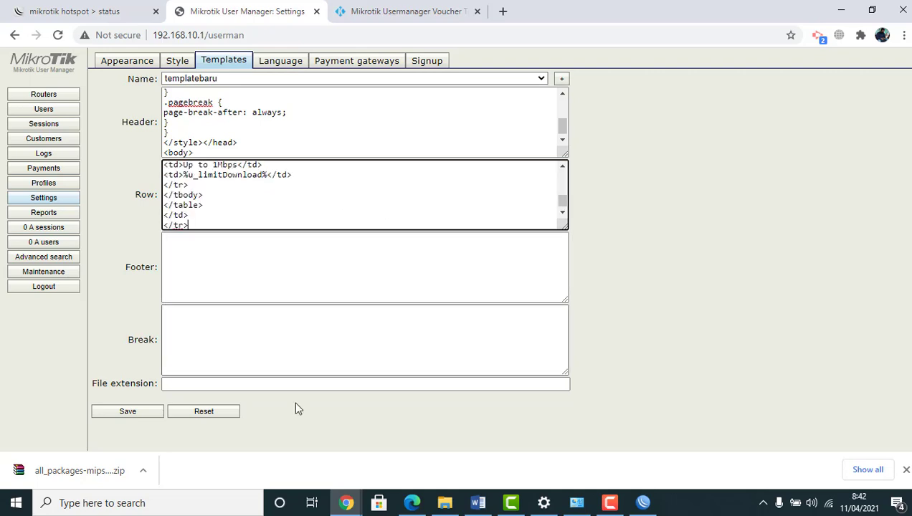
Copy the entire Row code block from the kangndo tutorial page
left_click(383, 11)
left_click_drag(905, 196, 97, 195)
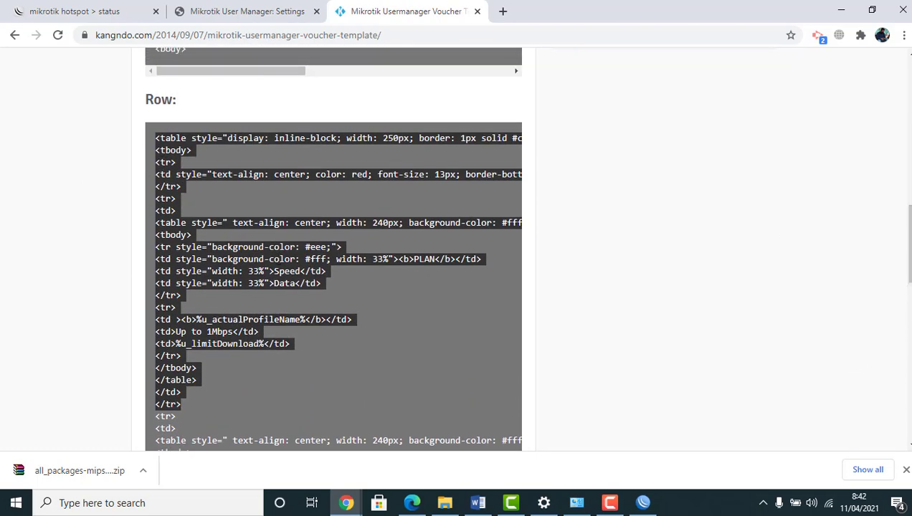
mouse_move(905, 244)
left_mouse_down()
mouse_move(909, 329)
mouse_move(909, 243)
left_mouse_up()
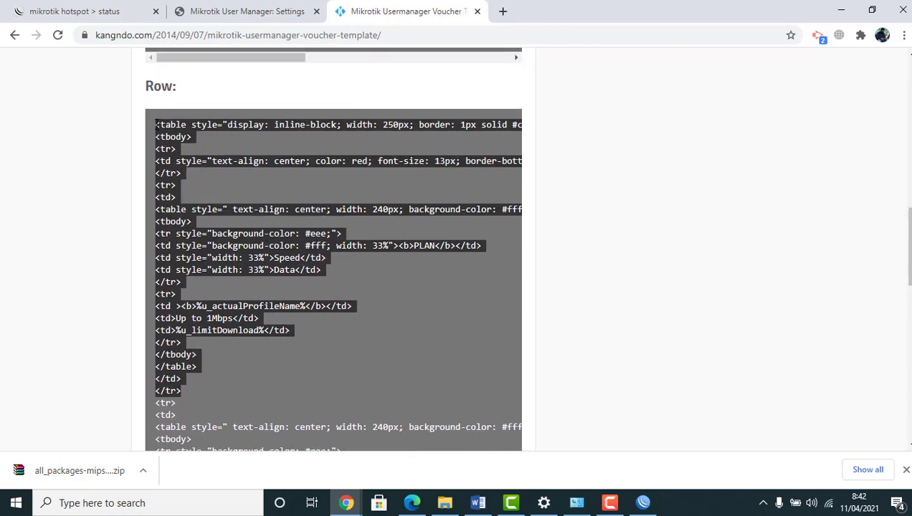
left_click_drag(156, 125, 225, 292)
left_click_drag(158, 124, 197, 179)
left_click(156, 124)
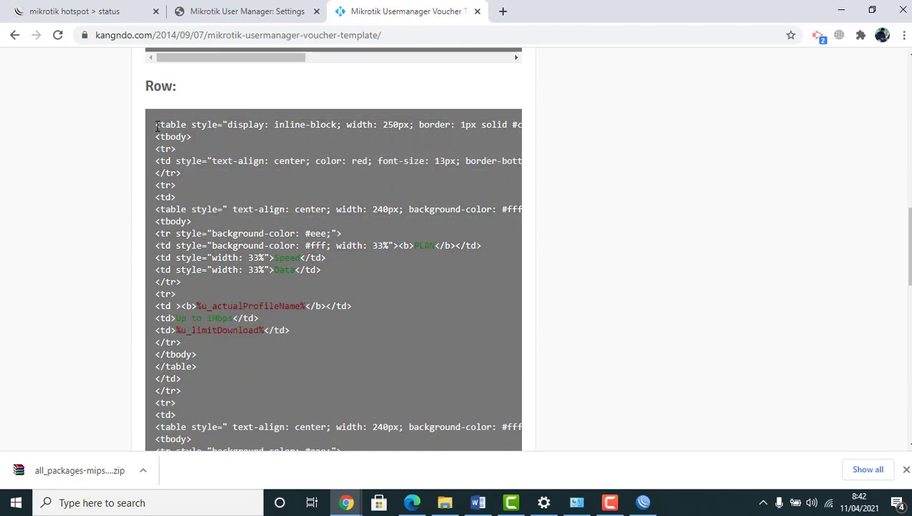
left_click_drag(156, 125, 289, 162)
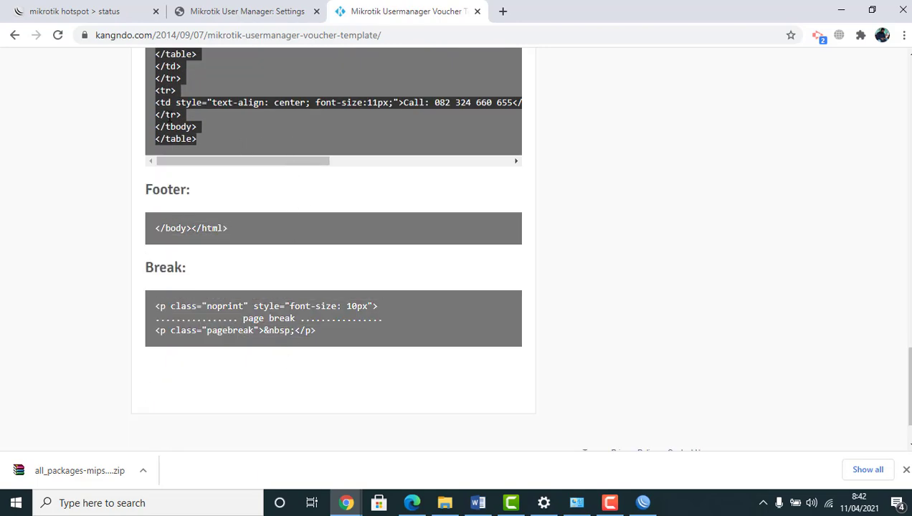
right_click(170, 119)
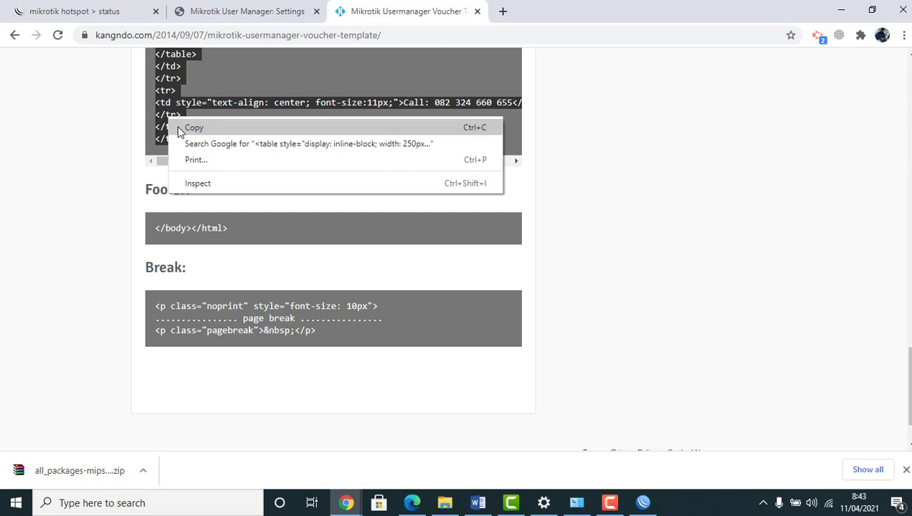
left_click(192, 127)
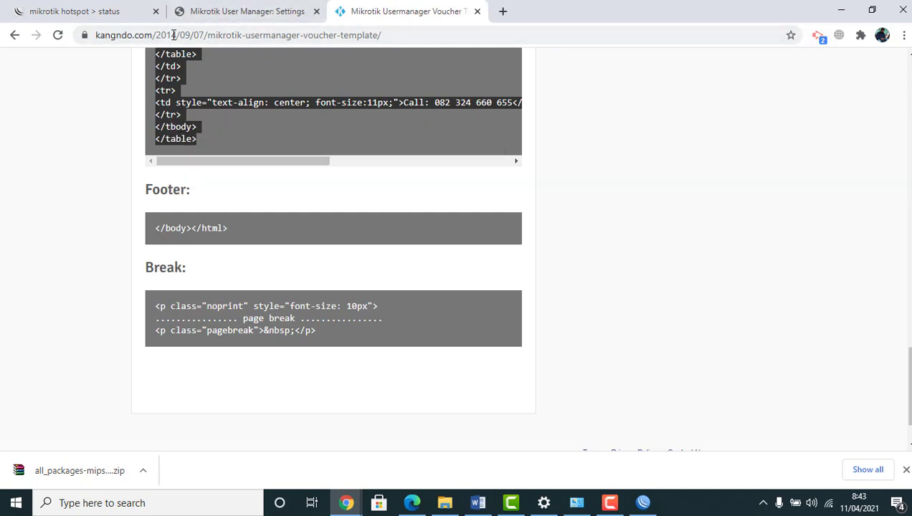
Replace the incomplete Row field code with the full copied Row code
left_click(247, 13)
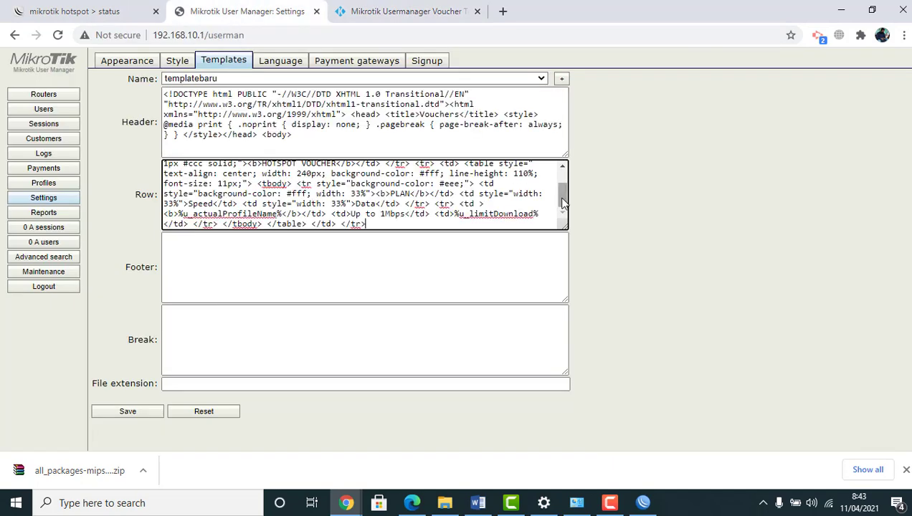
left_click_drag(563, 204, 571, 163)
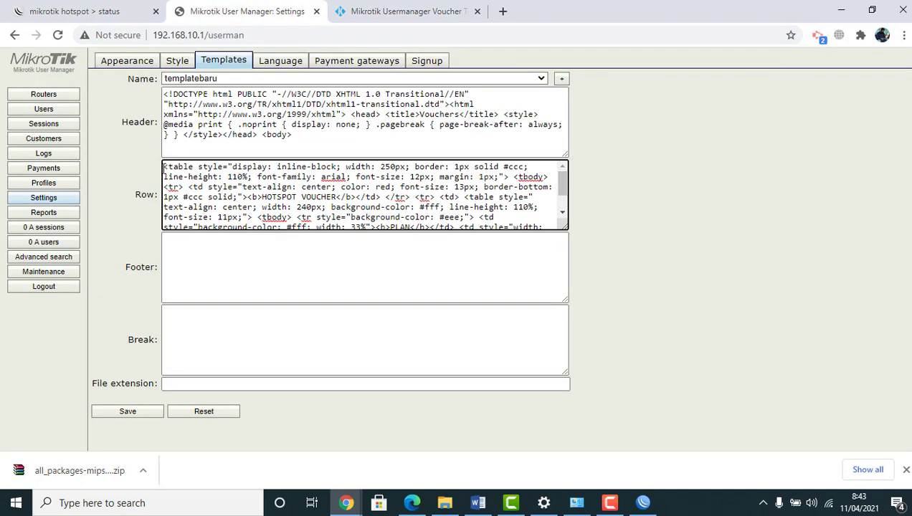
left_click_drag(165, 167, 442, 250)
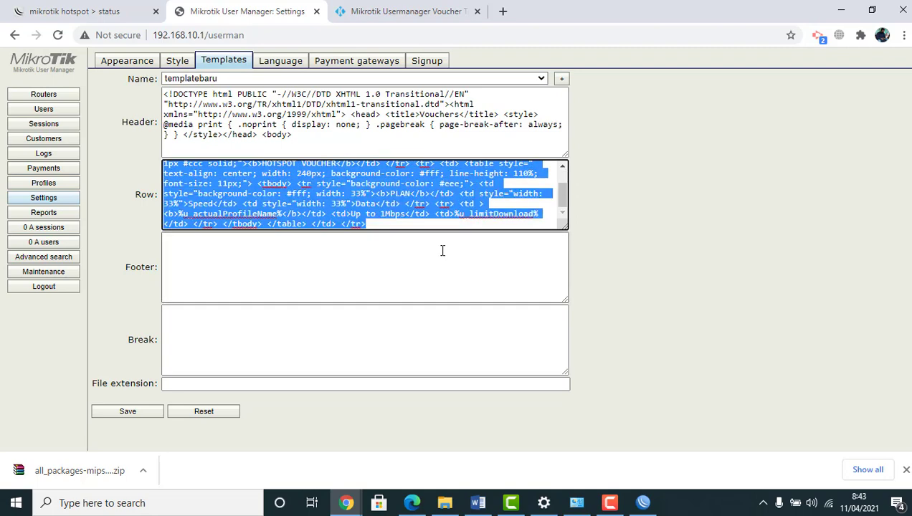
key("BackSpace")
key("ctrl+v")
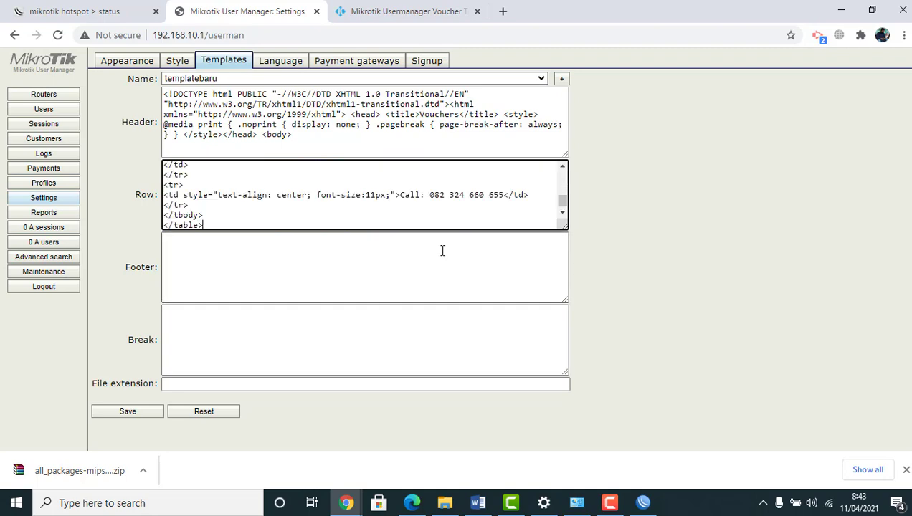
Copy the Footer code </body></html> from the tutorial into templatebaru's Footer field
left_click(337, 262)
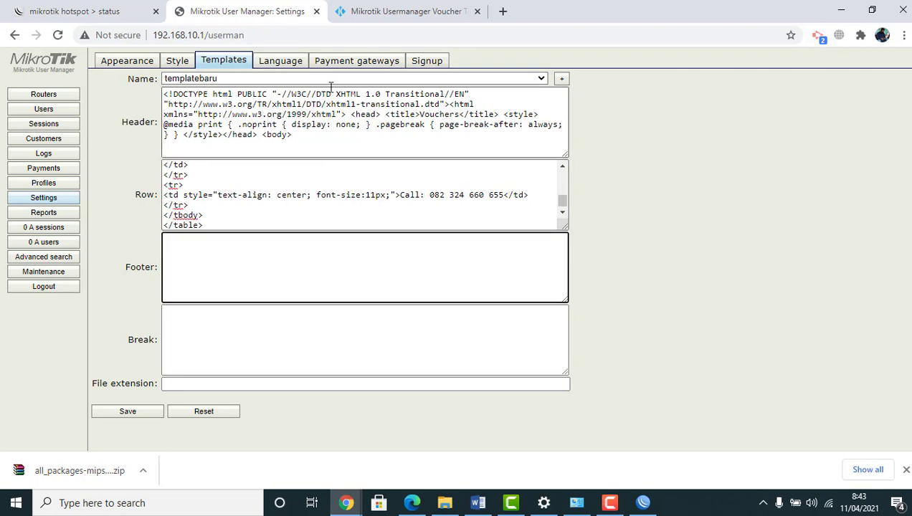
left_click(399, 11)
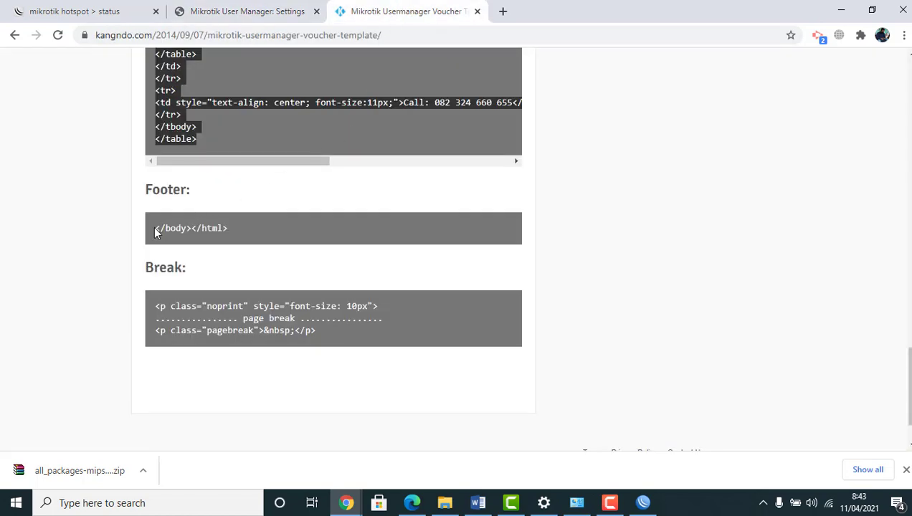
left_click_drag(155, 231, 218, 222)
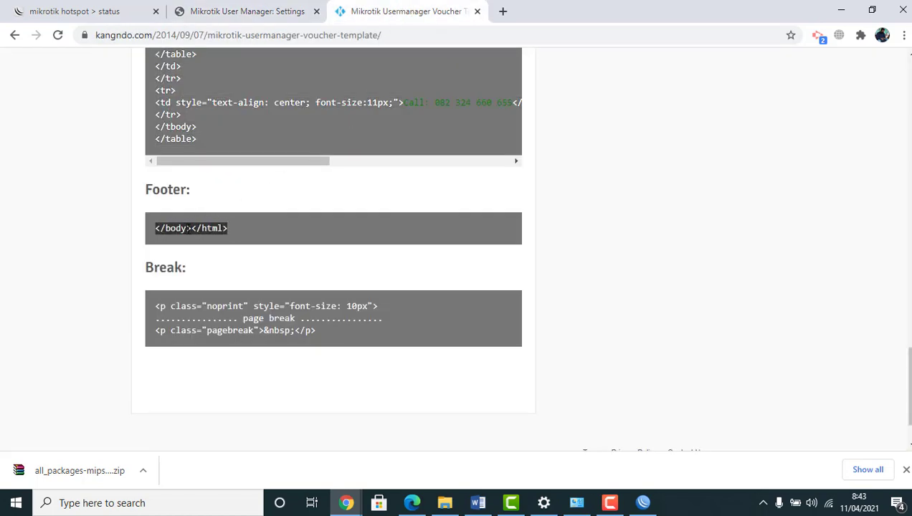
right_click(189, 230)
left_click(218, 241)
left_click(280, 18)
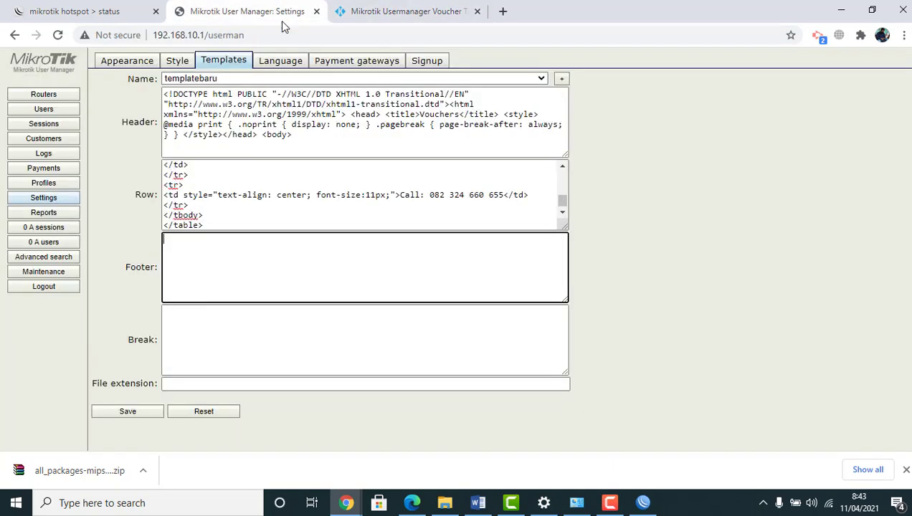
key("ctrl+v")
Paste the three-line page-break code into the Break field and save templatebaru
left_click(362, 11)
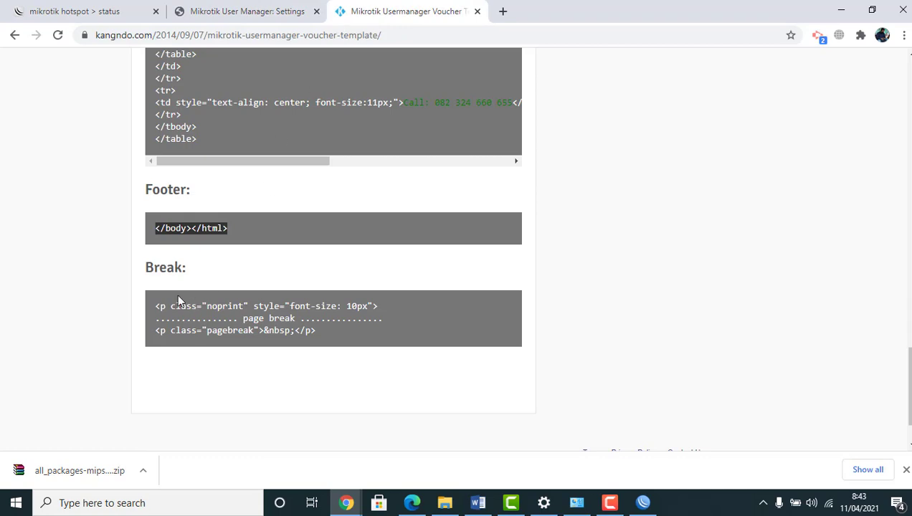
left_click(159, 306)
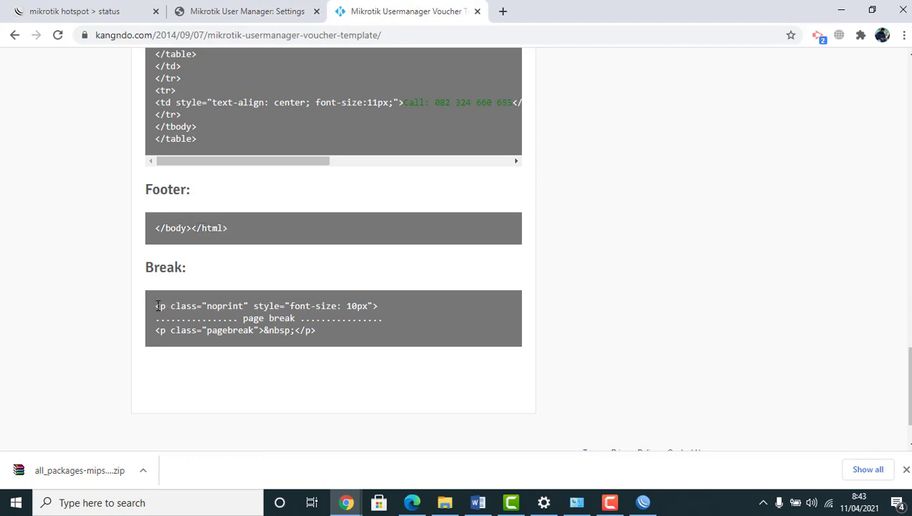
left_click_drag(159, 311, 368, 358)
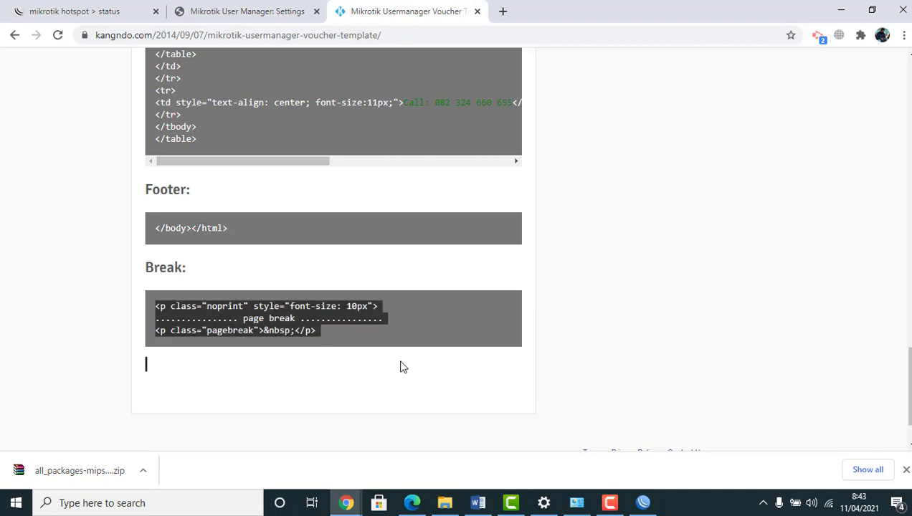
right_click(269, 318)
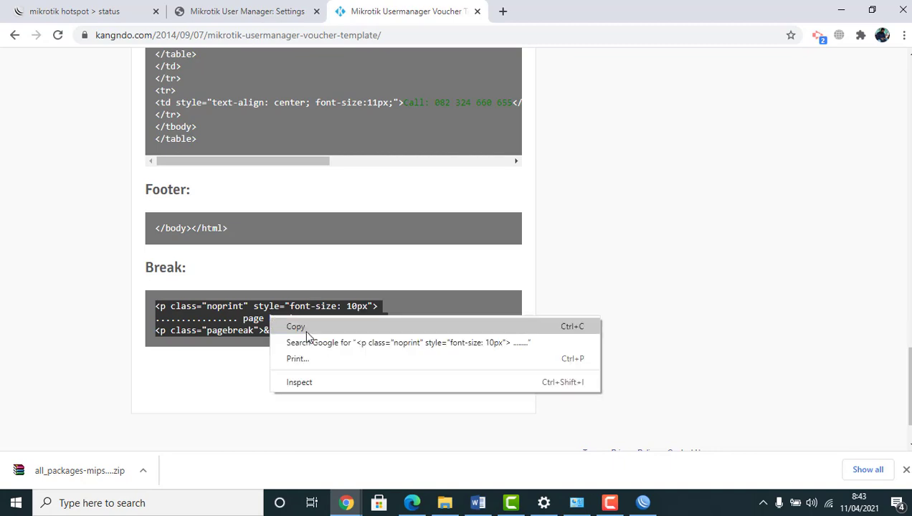
left_click(304, 329)
left_click(301, 11)
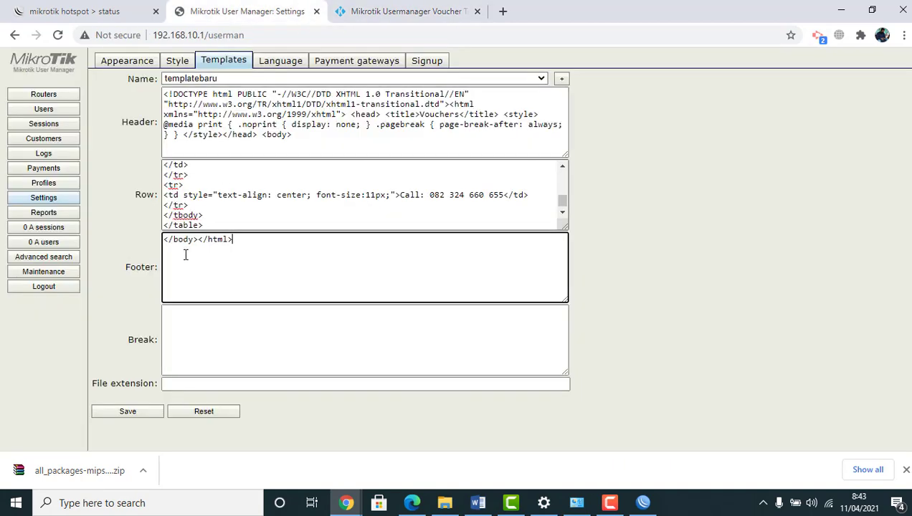
left_click(179, 321)
key("ctrl+v")
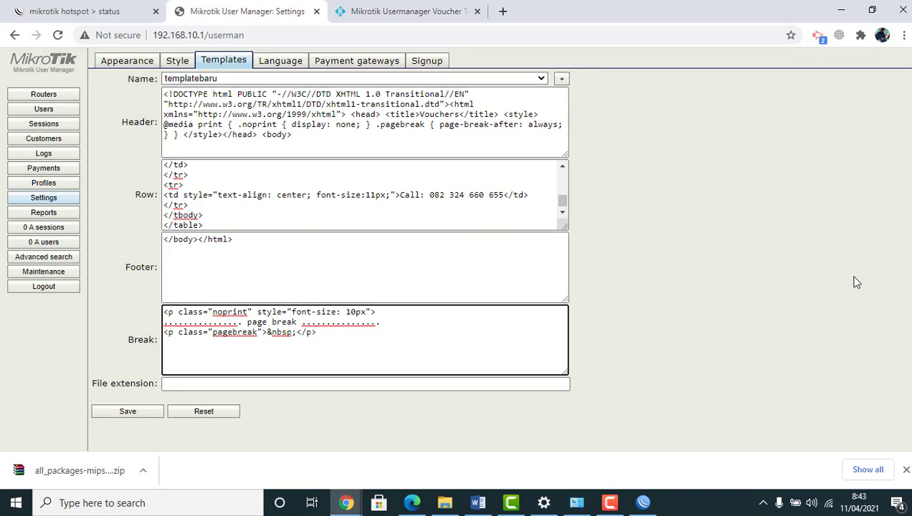
left_click(143, 416)
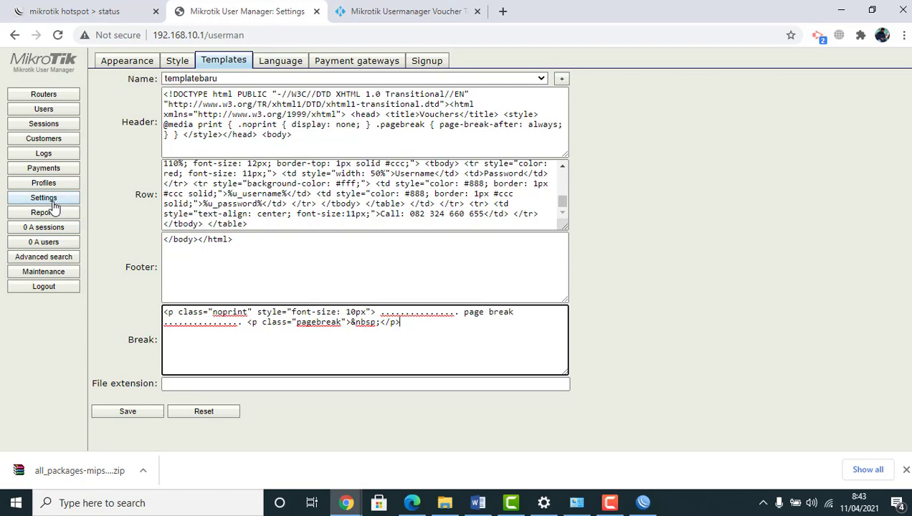
Generate templatebaru vouchers for the checked ujicoba users and maximize the voucher window
left_click(46, 112)
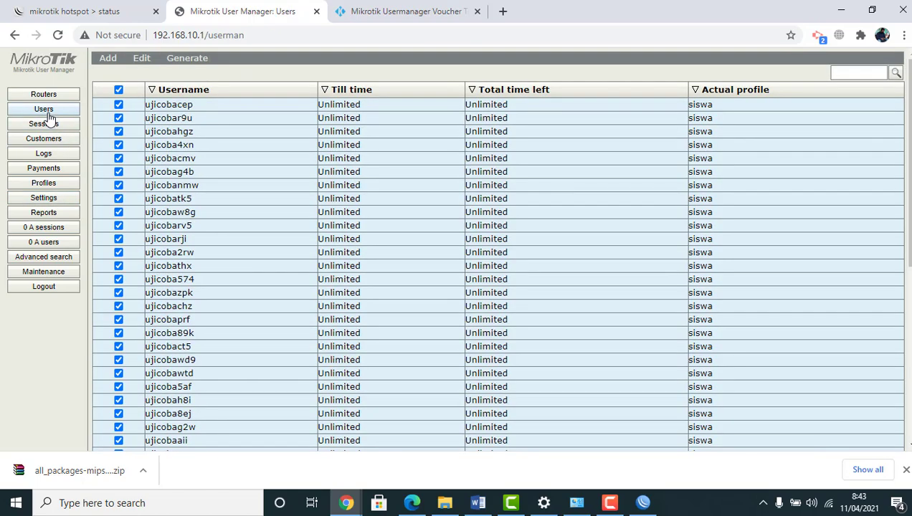
left_click(181, 62)
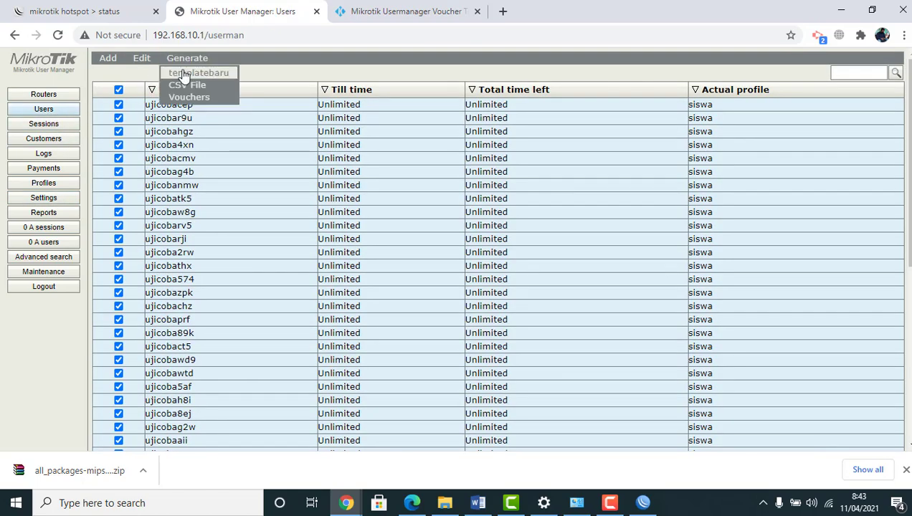
left_click(184, 73)
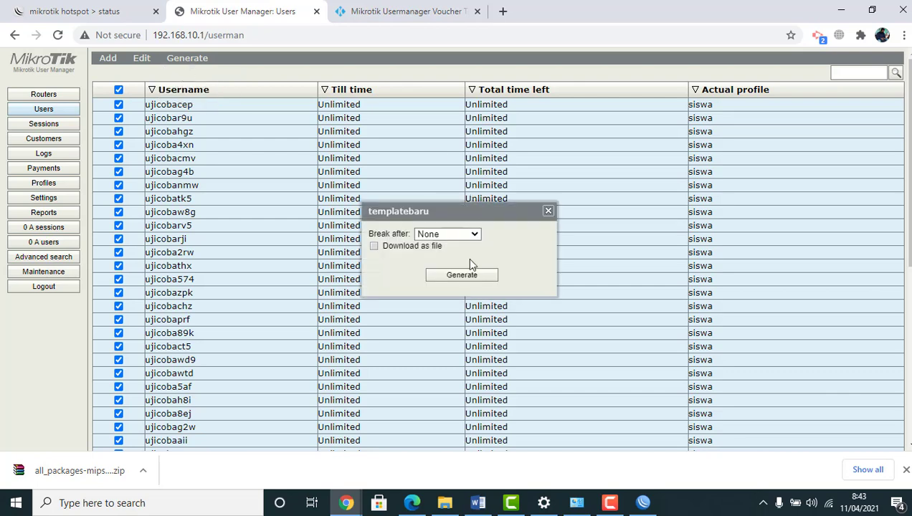
left_click(465, 277)
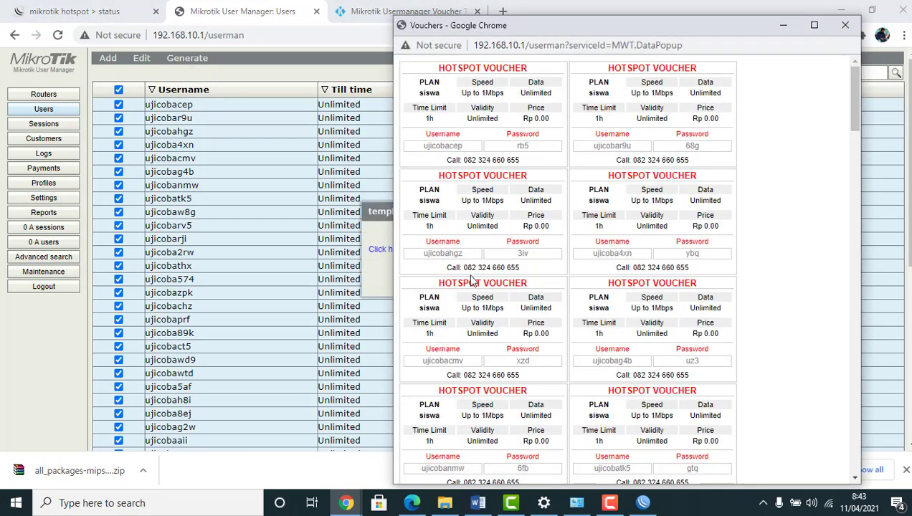
left_click(814, 25)
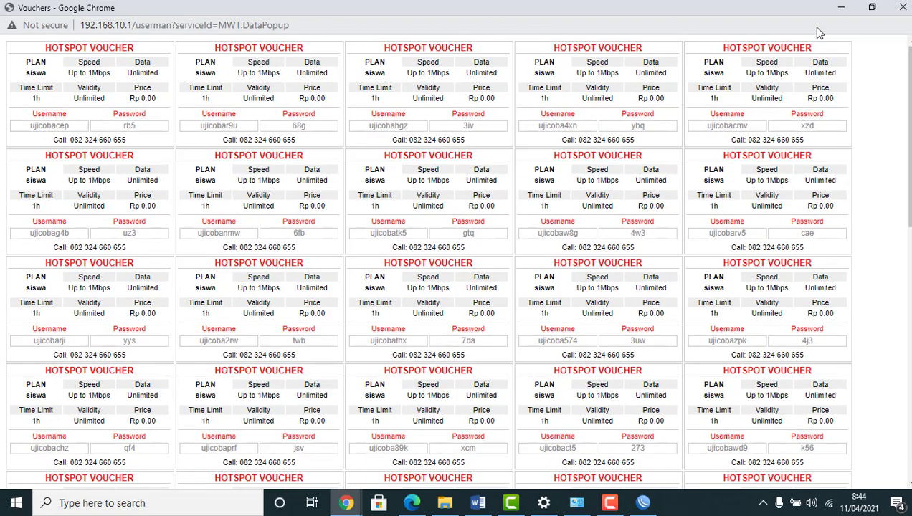